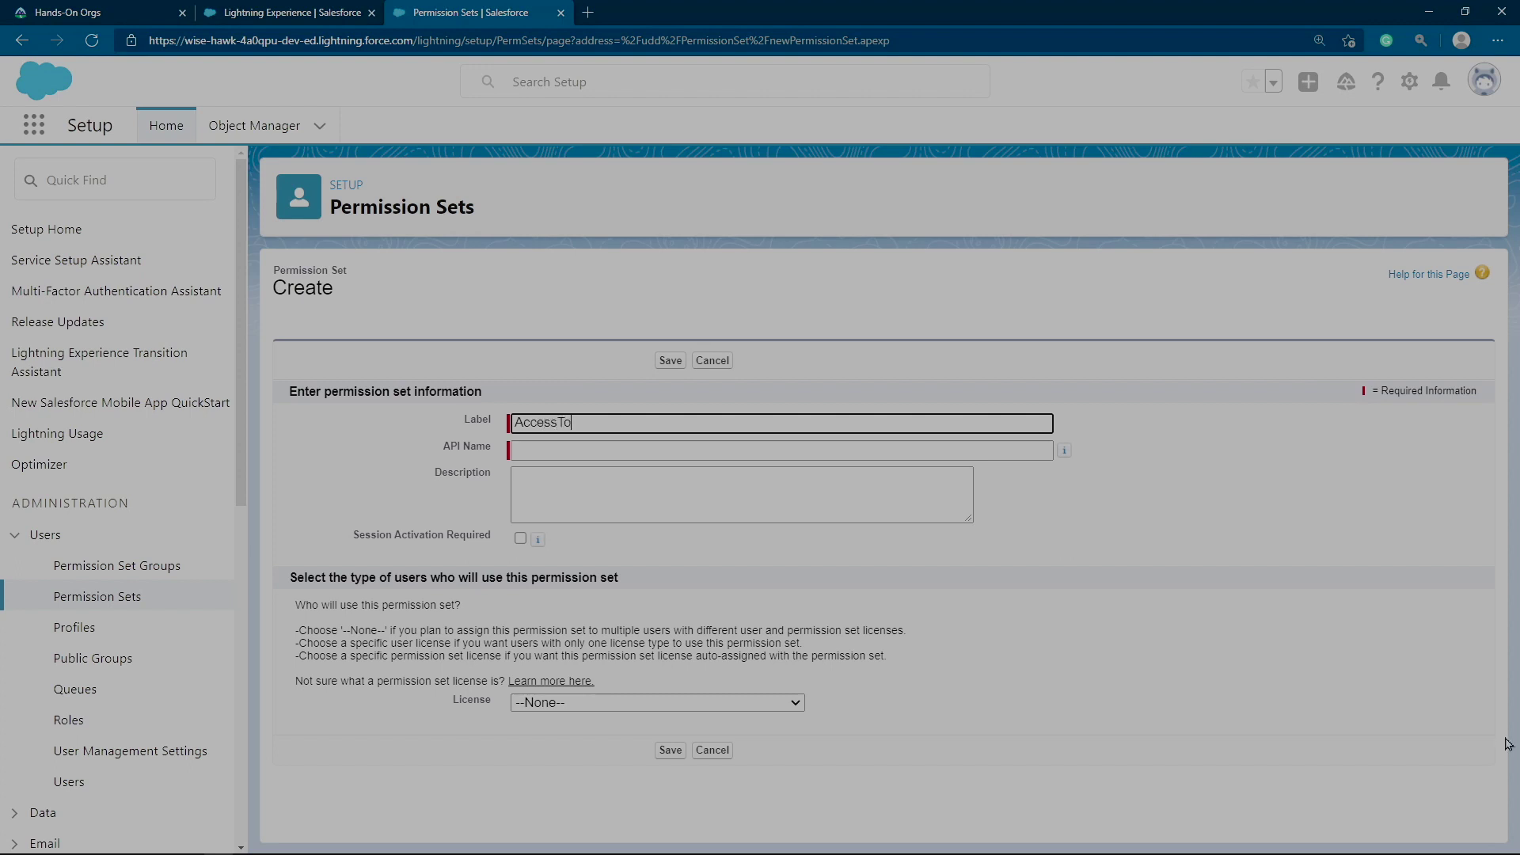
# Create a permission set labelled AccessToCases with API name AccessToCases and the Salesforce license, and save it
pyautogui.click(1506, 594)
pyautogui.click(796, 703)
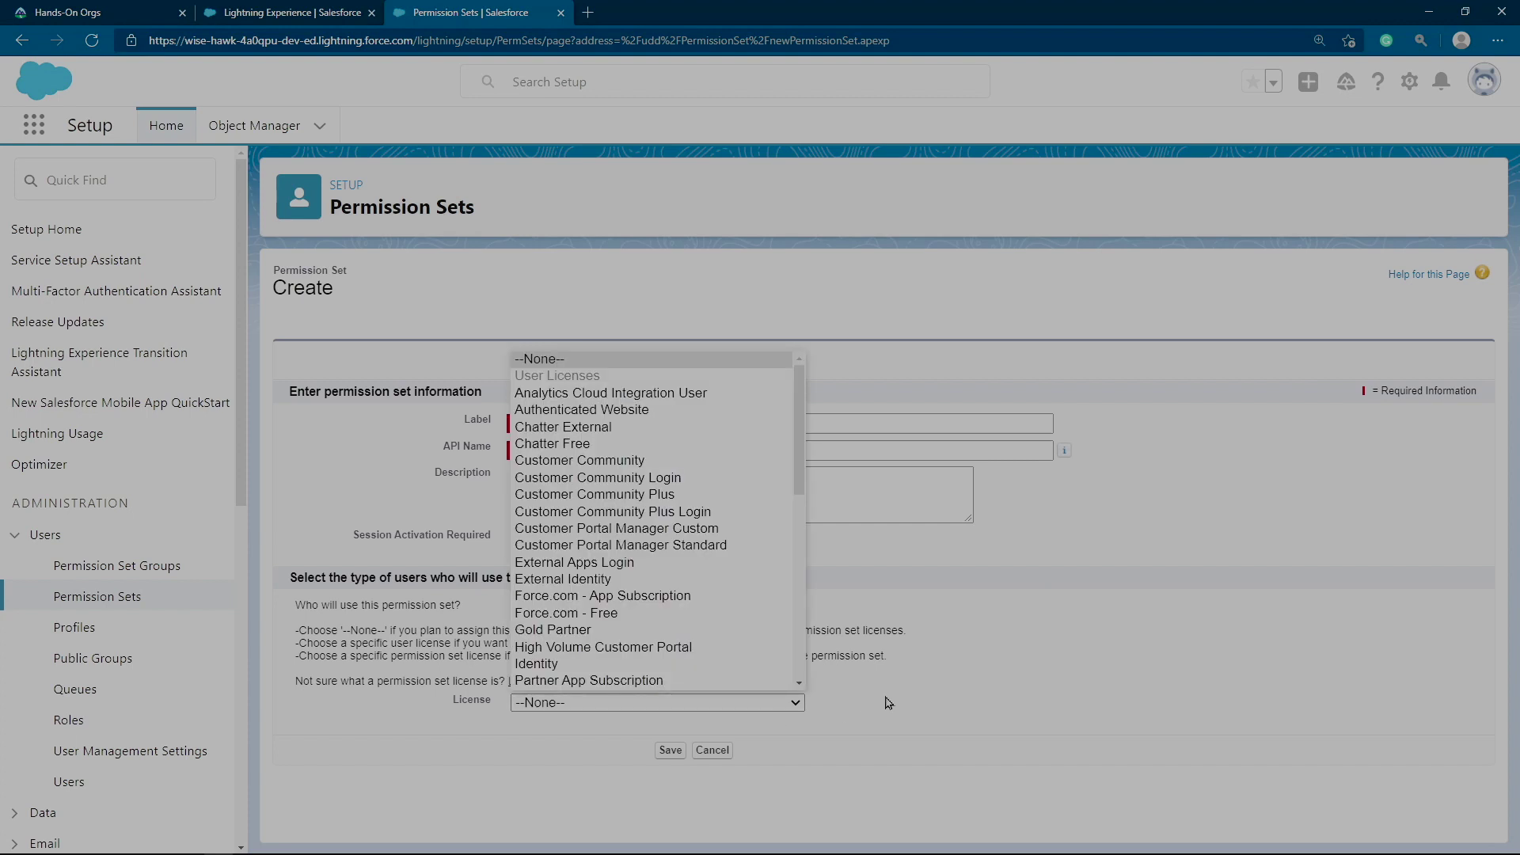
pyautogui.scroll(-4, 601, 475)
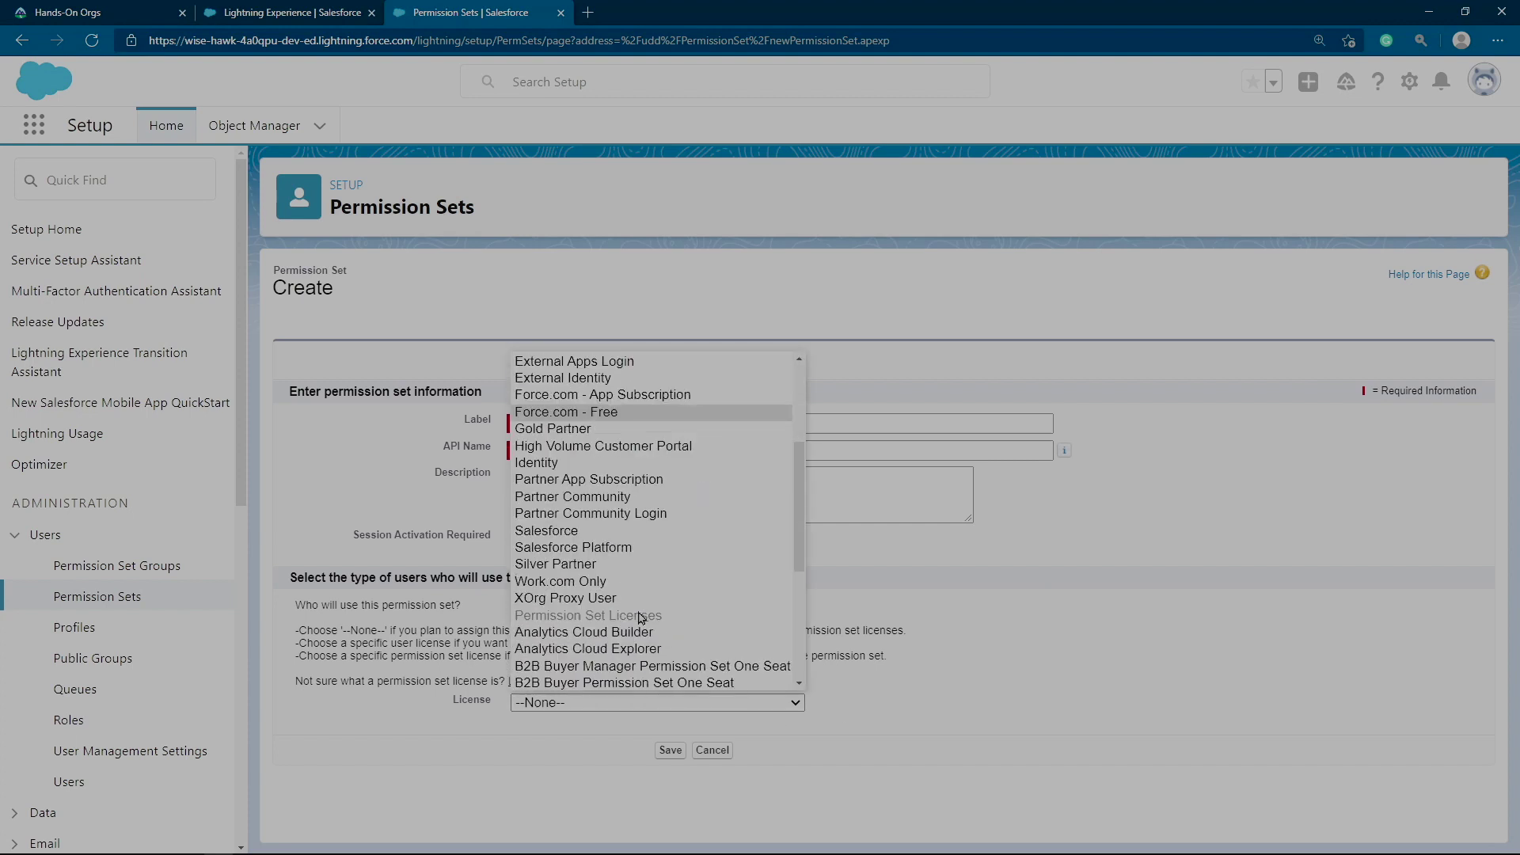
pyautogui.click(587, 529)
pyautogui.click(670, 749)
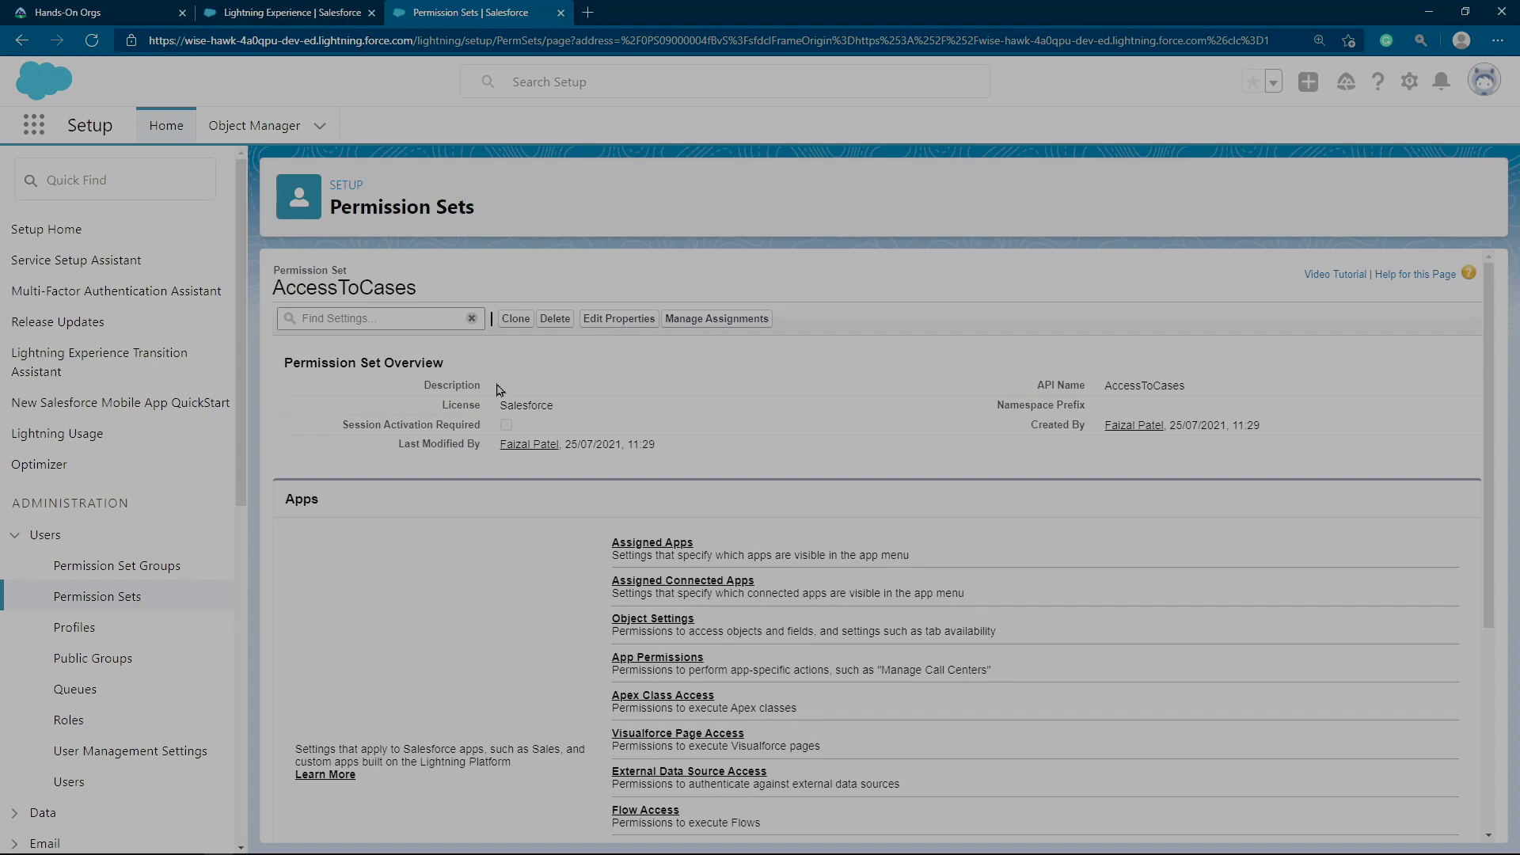
# Open the Cases entry in the AccessToCases permission set's object settings for editing
pyautogui.scroll(-4, 884, 547)
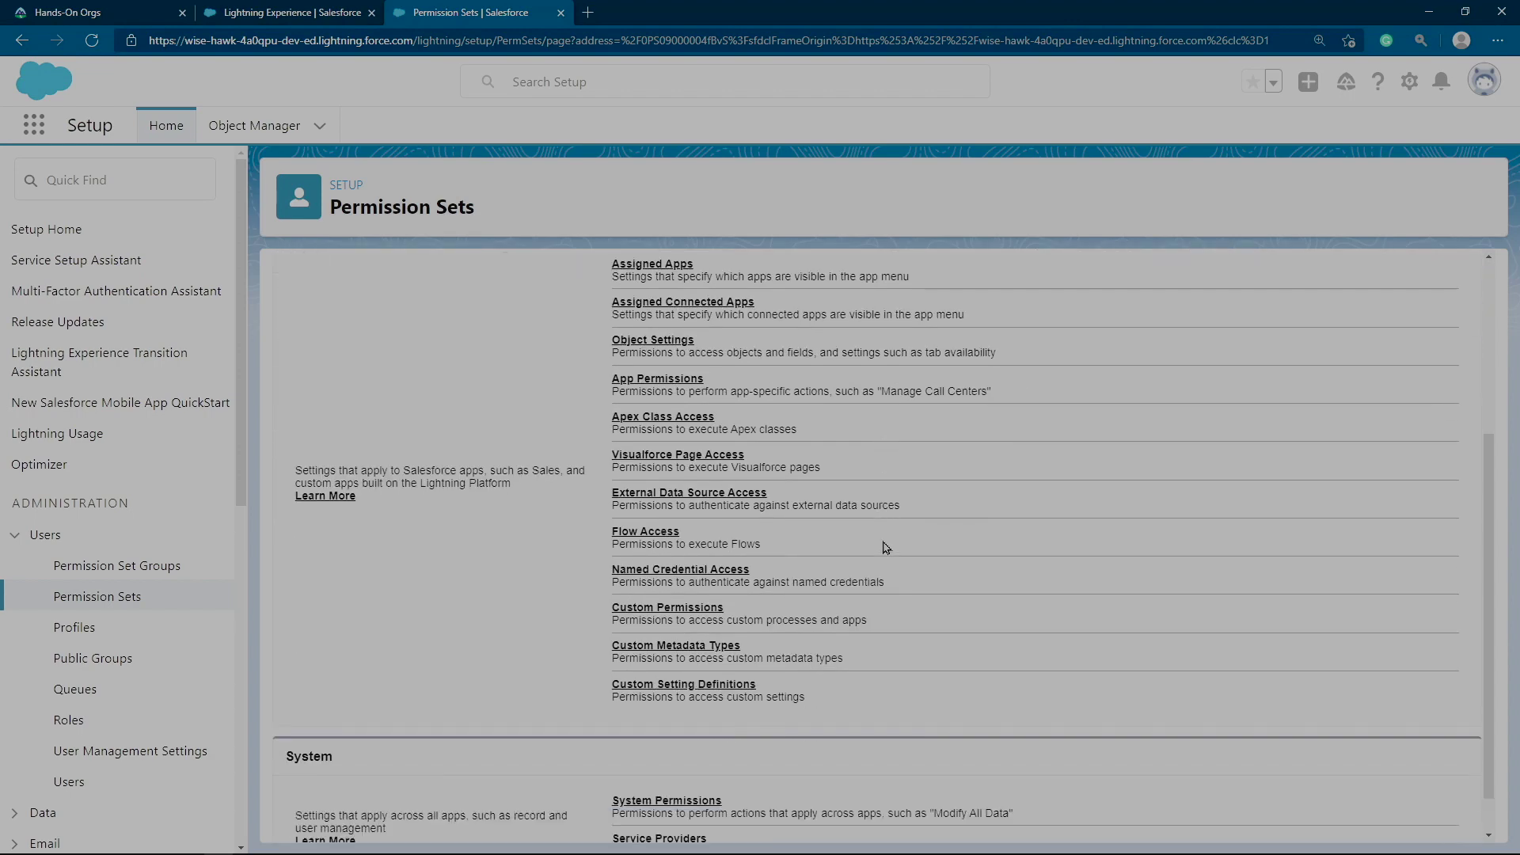
pyautogui.scroll(4, 884, 546)
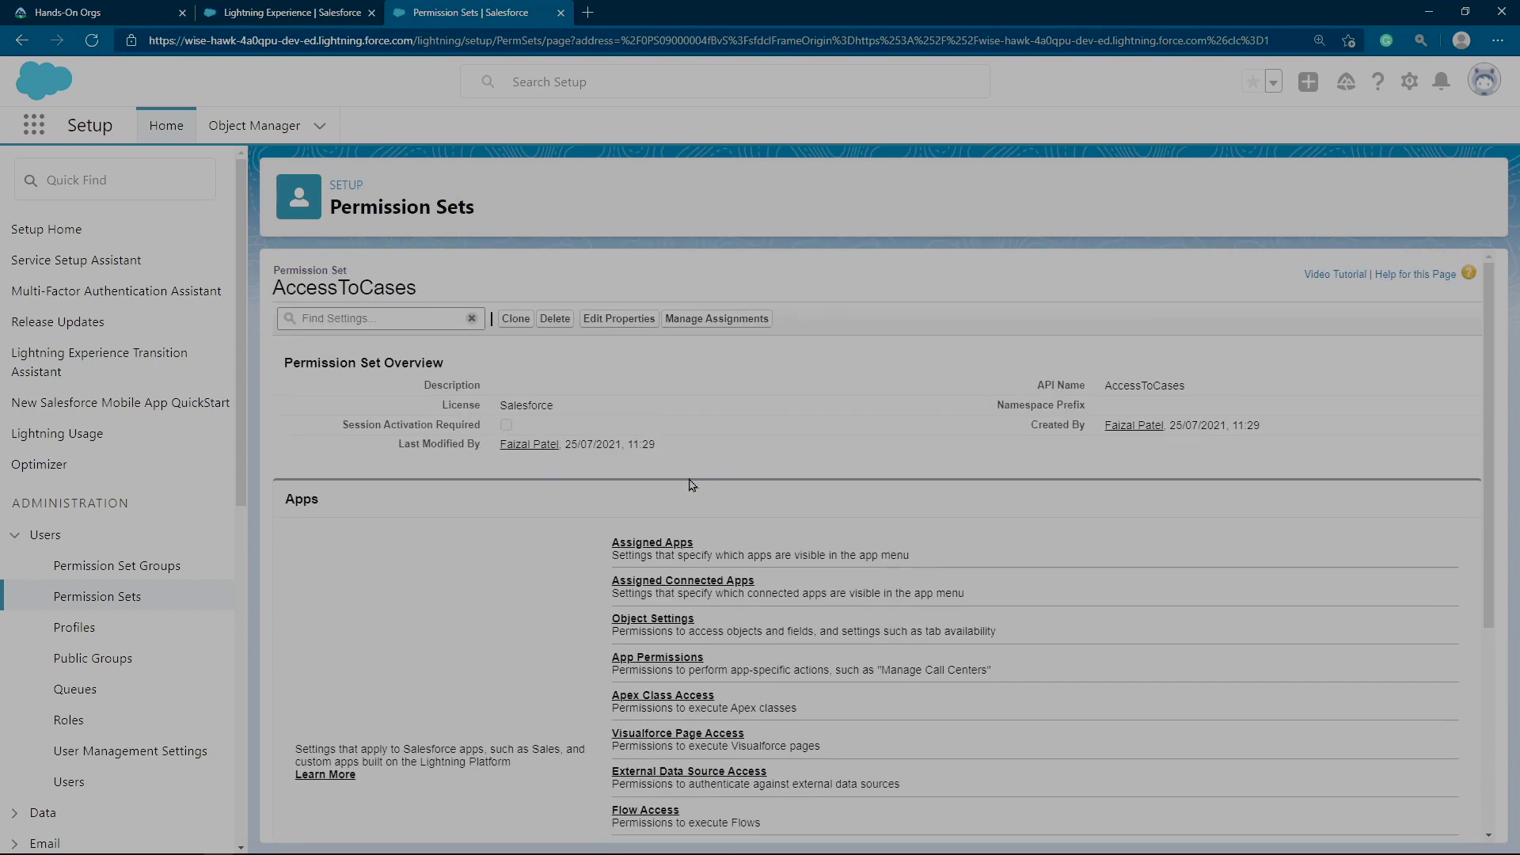
pyautogui.click(671, 623)
pyautogui.scroll(-4, 757, 587)
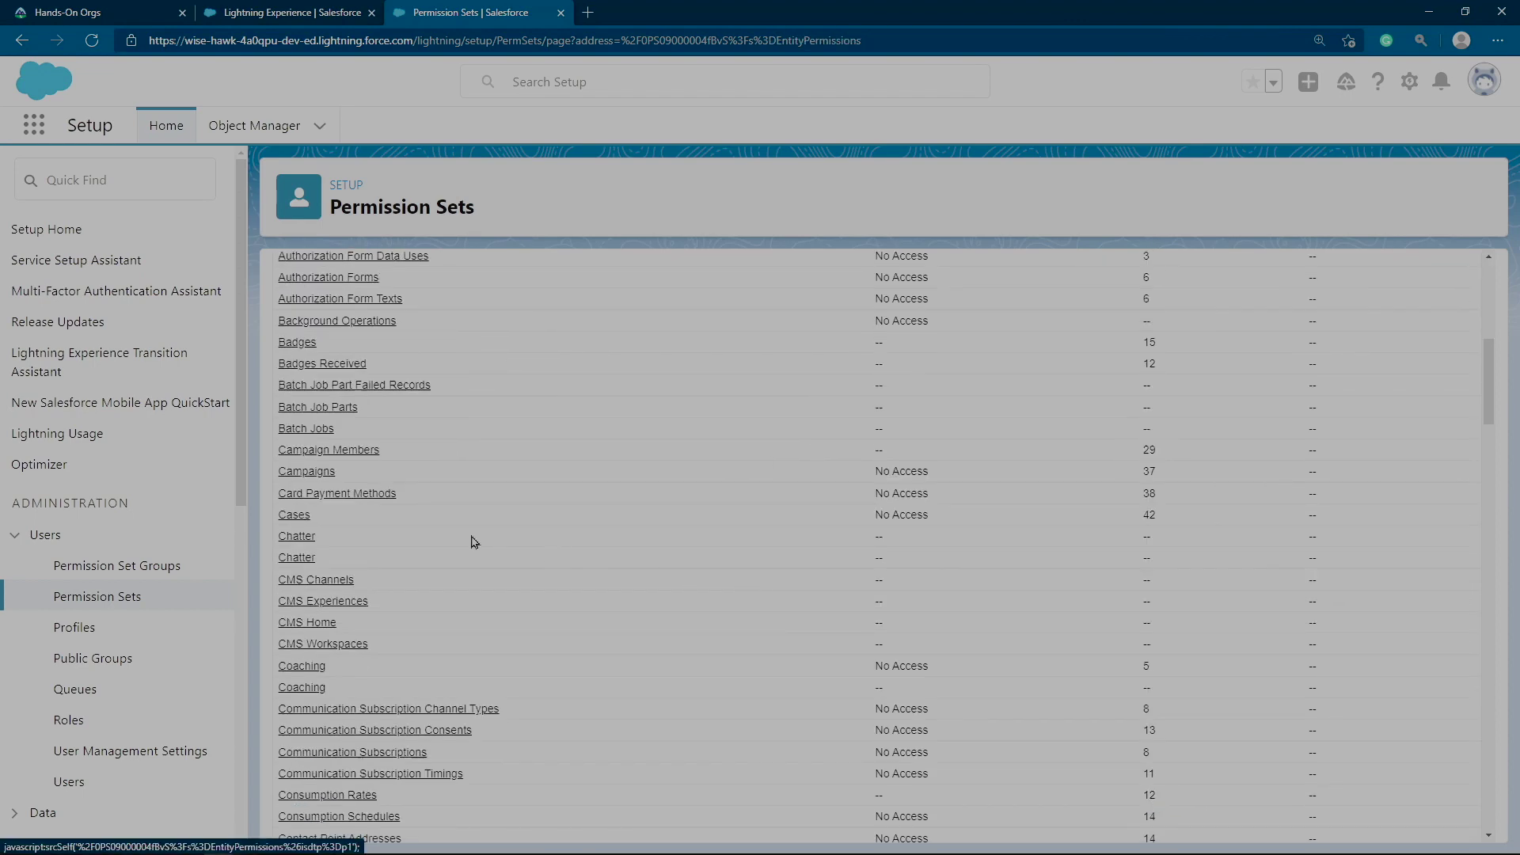
pyautogui.click(296, 516)
pyautogui.hotkey('ctrl', '+')
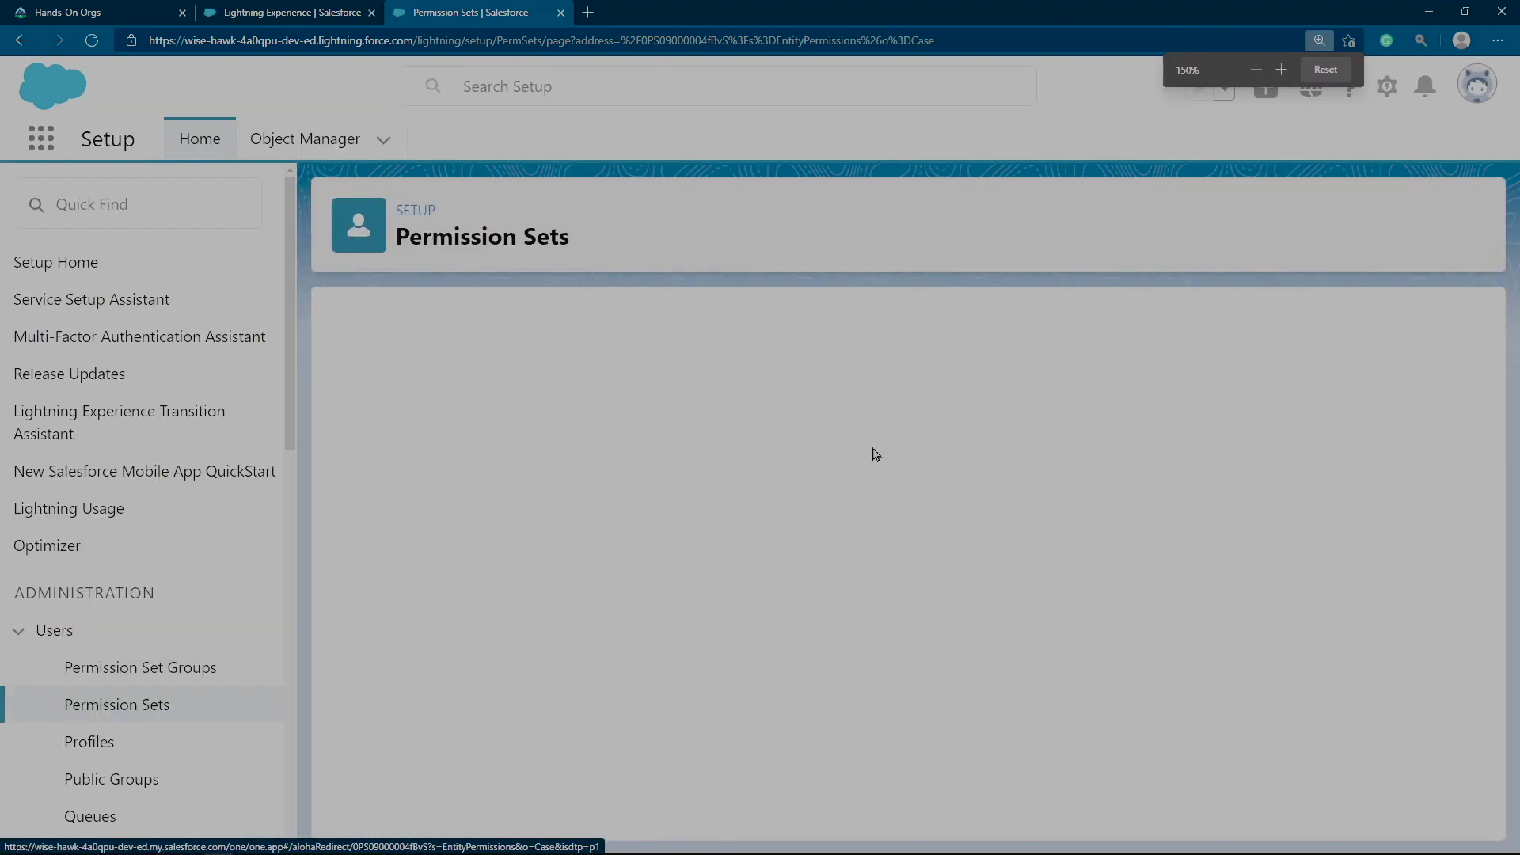
pyautogui.hotkey('ctrl', '-')
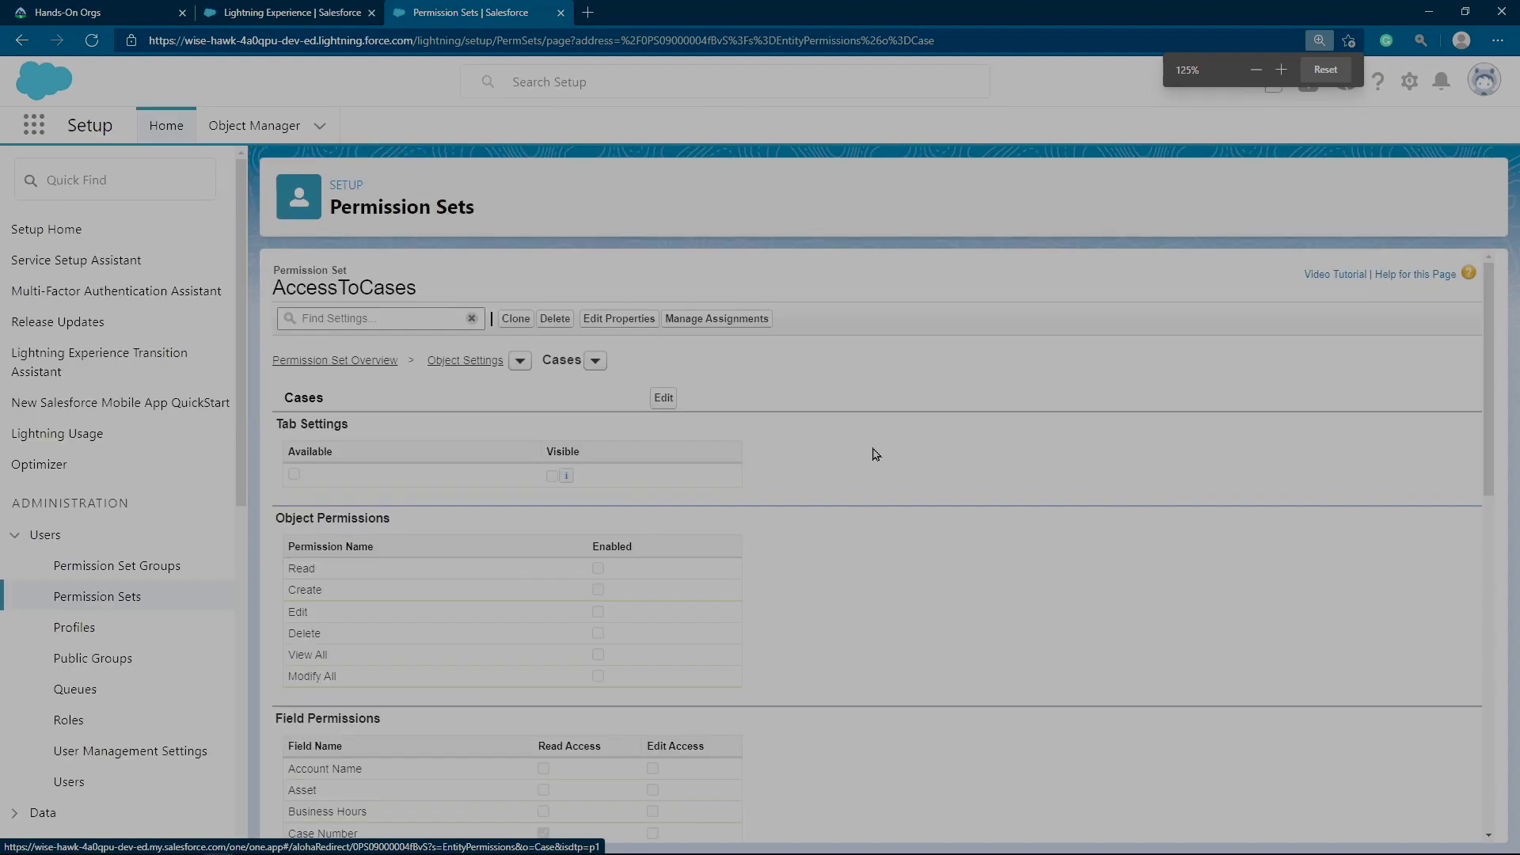
pyautogui.click(667, 402)
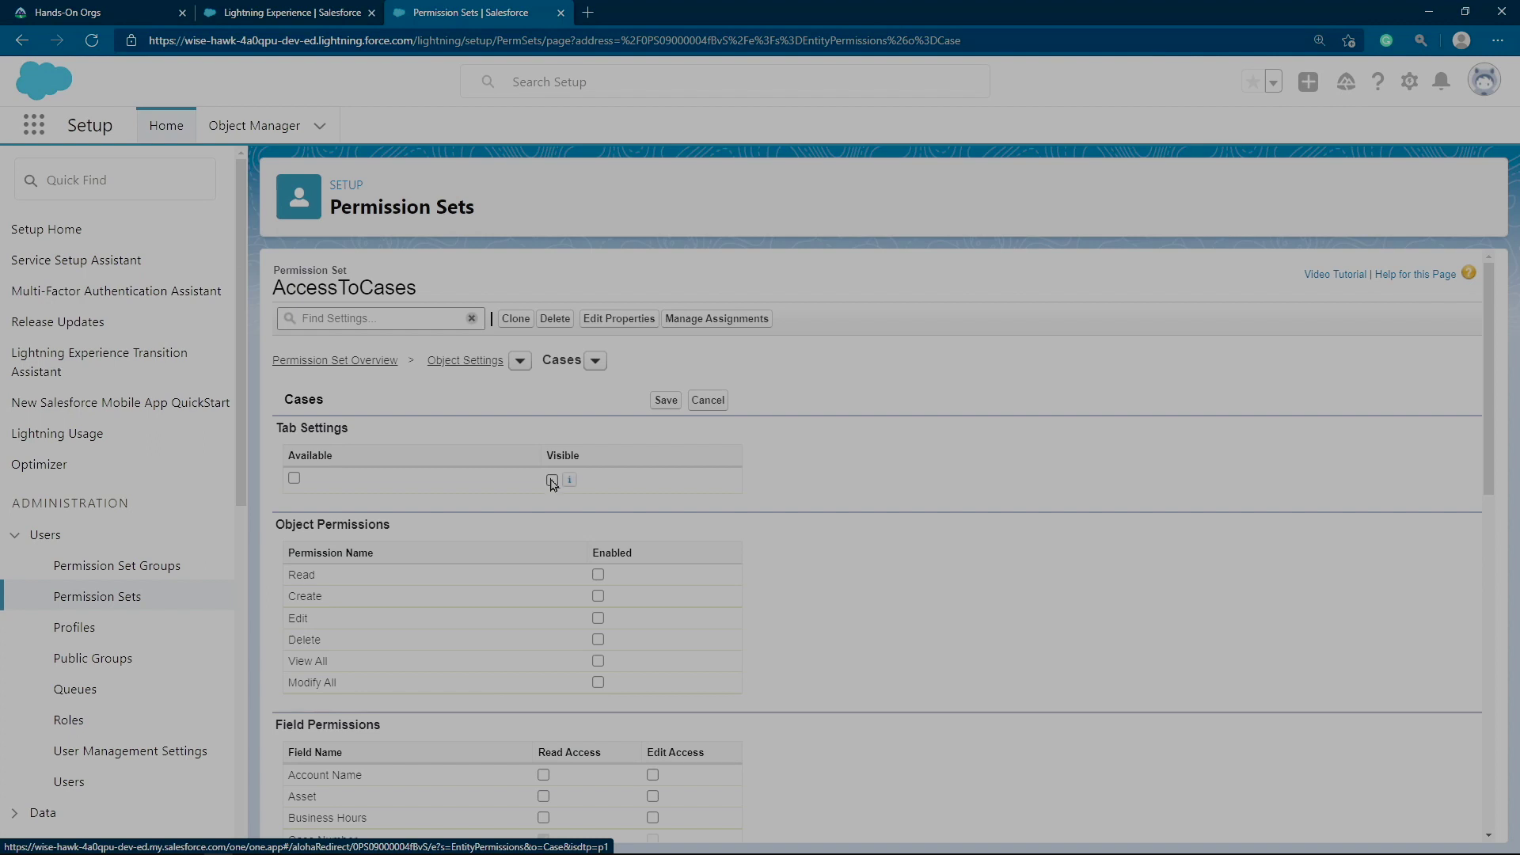
# Make the Cases tab visible, enable the Read and Edit object permissions, review the field permissions, and save
pyautogui.click(551, 480)
pyautogui.click(598, 575)
pyautogui.click(598, 618)
pyautogui.scroll(-5, 853, 615)
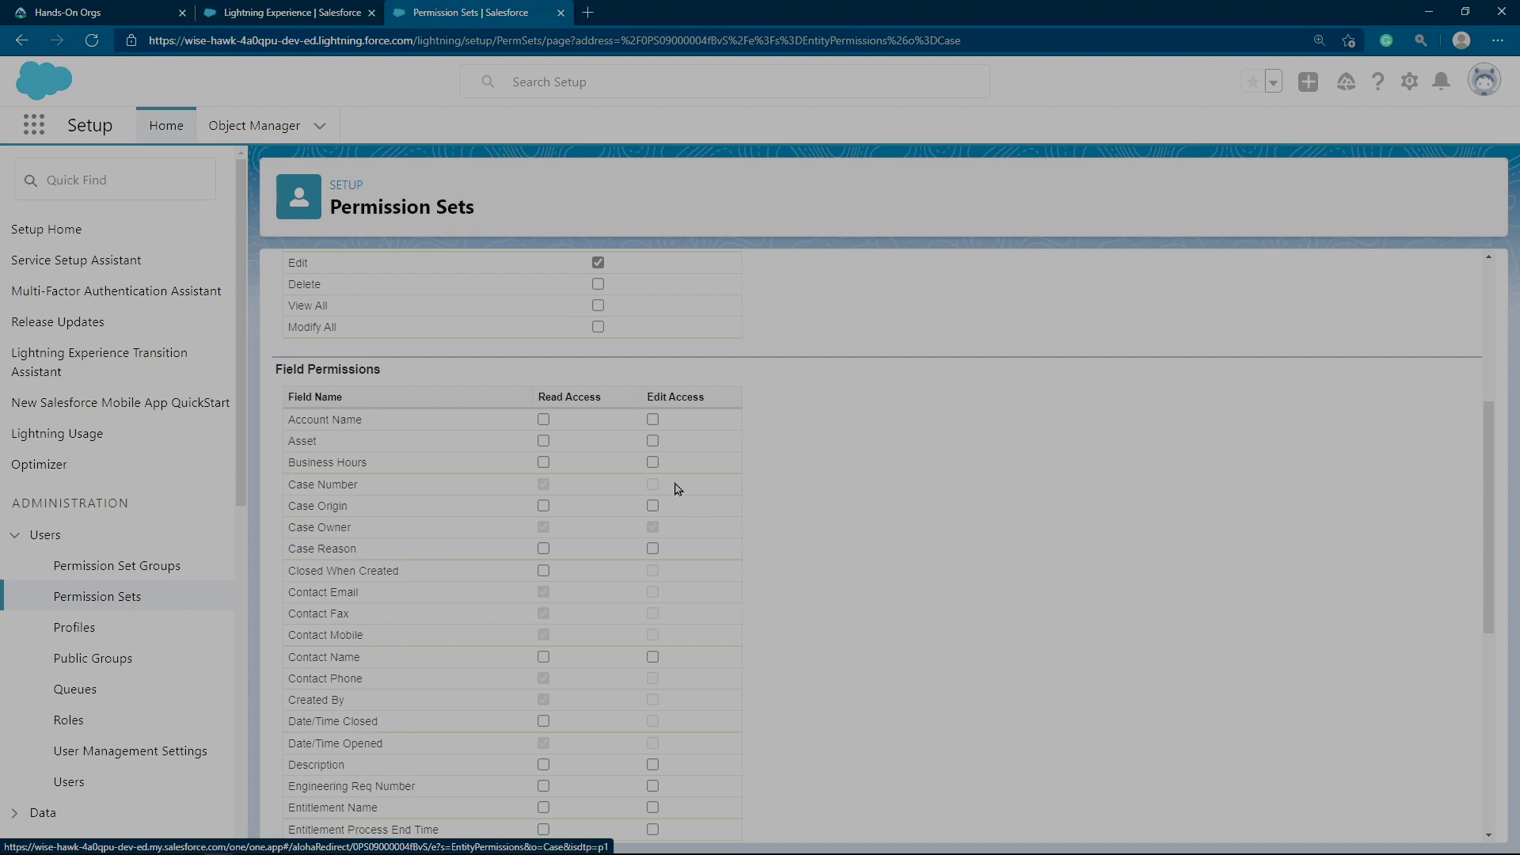
pyautogui.scroll(-2, 679, 489)
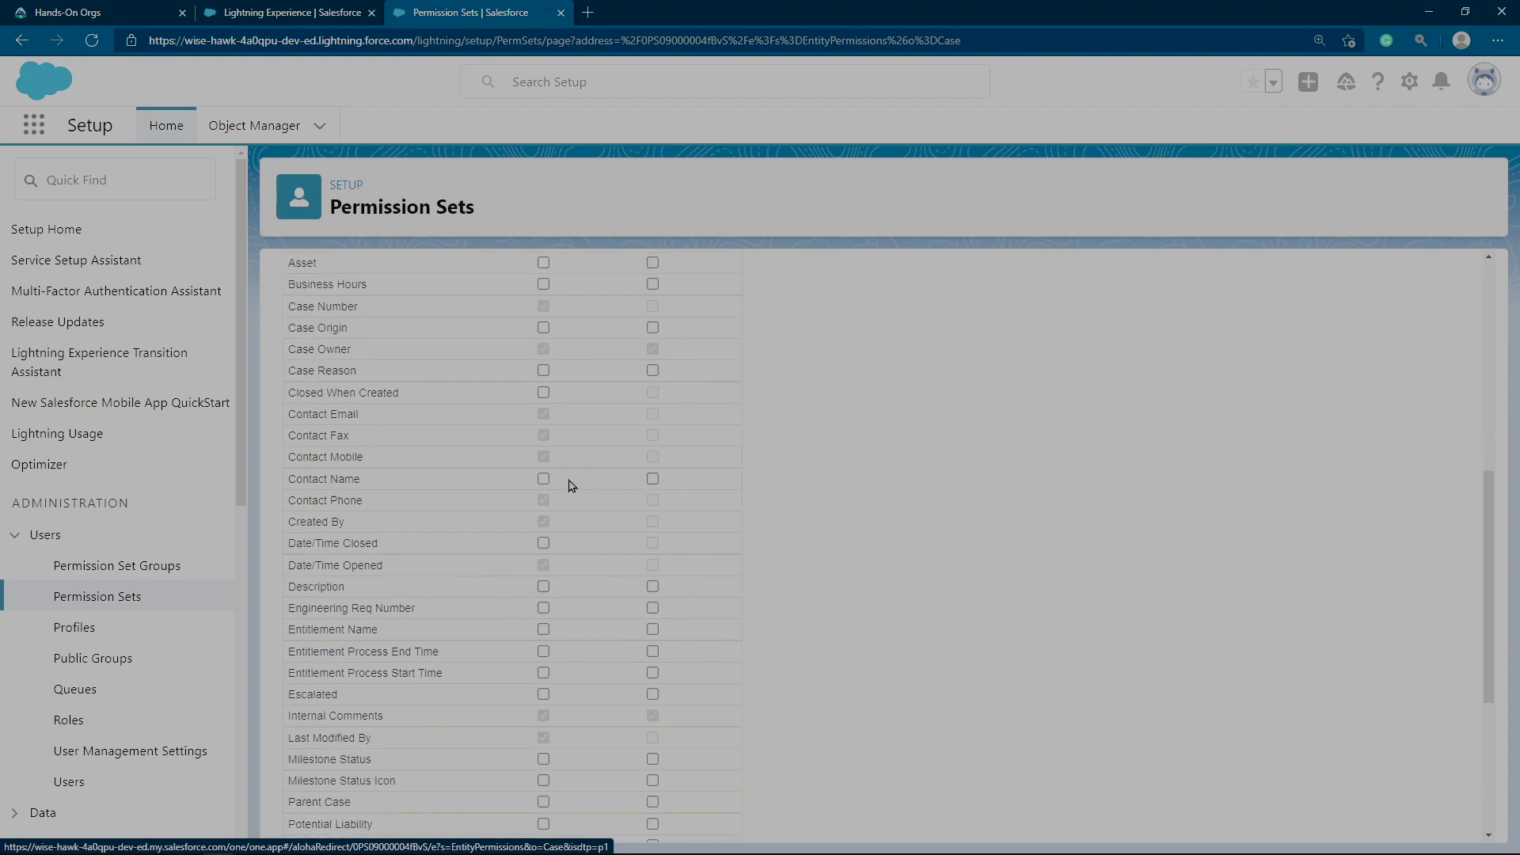
pyautogui.scroll(-2, 533, 614)
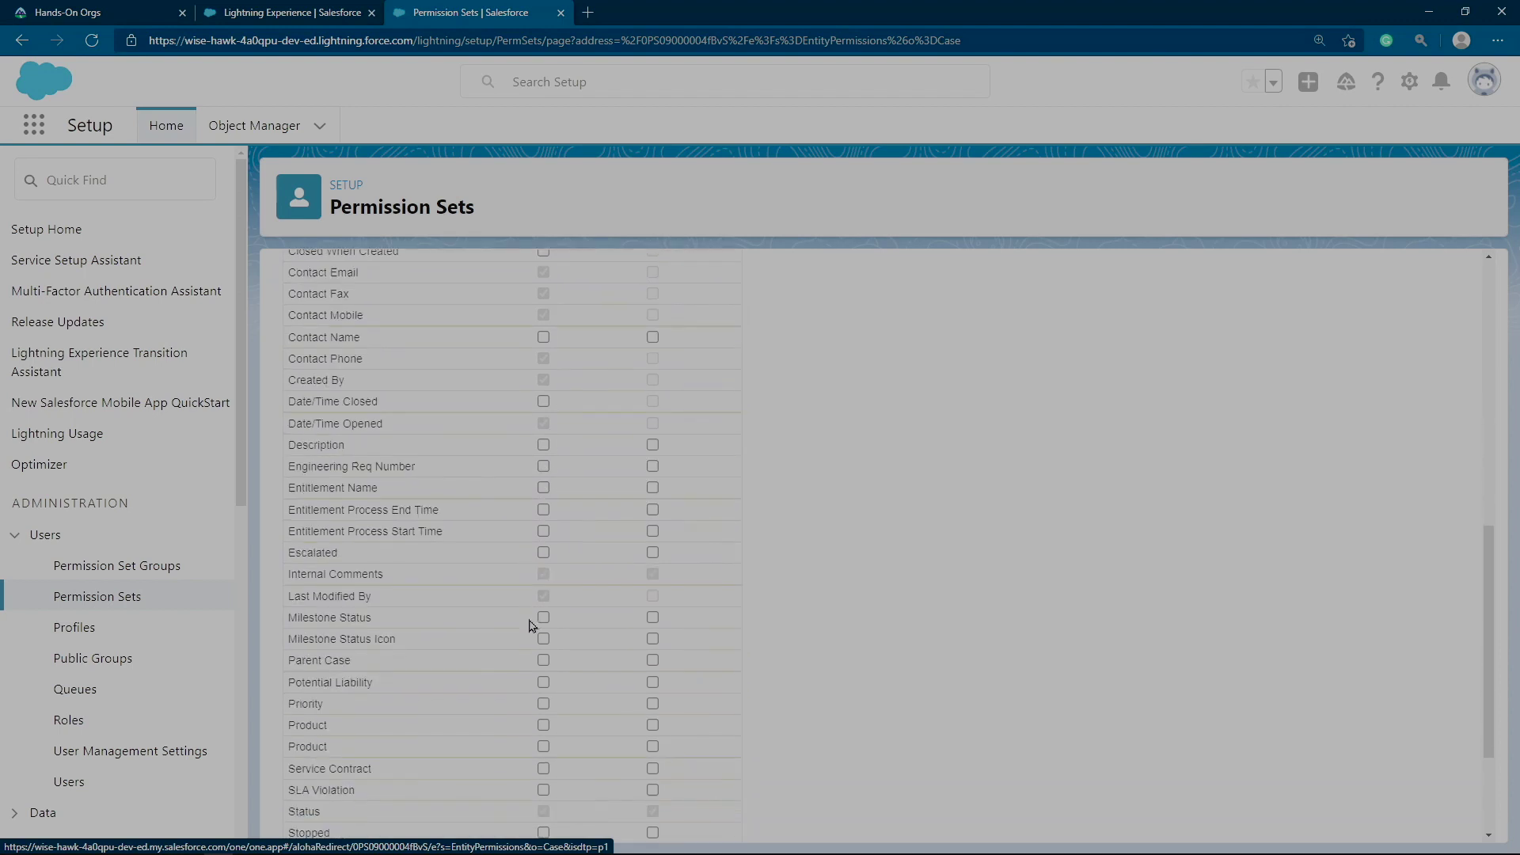
pyautogui.scroll(7, 533, 624)
pyautogui.scroll(2, 530, 633)
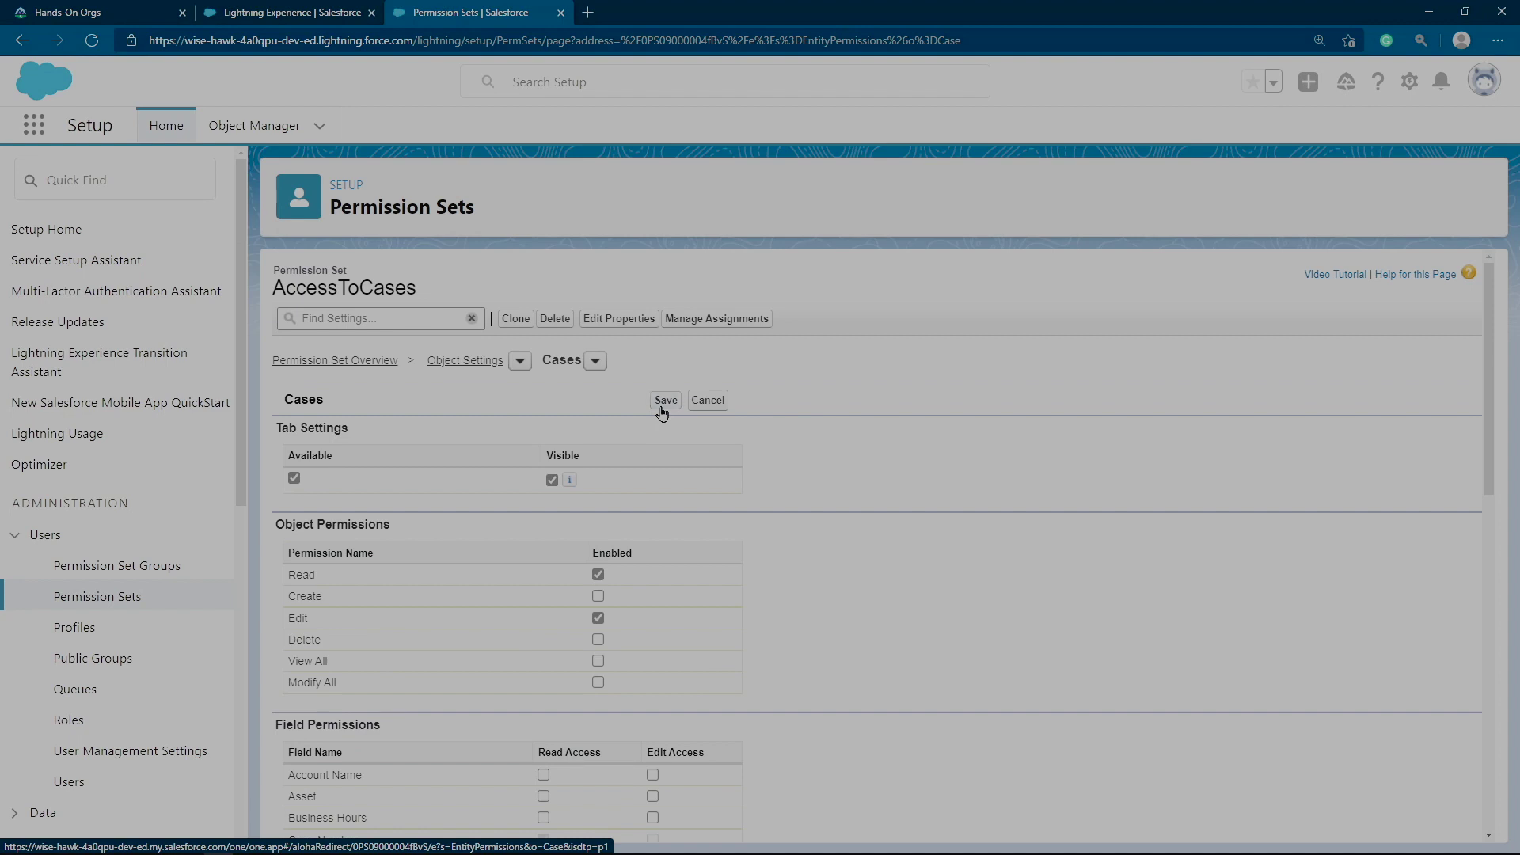
# Return to the permission sets list, open the list of all users, and log in as the active Sales-profile user
pyautogui.click(127, 596)
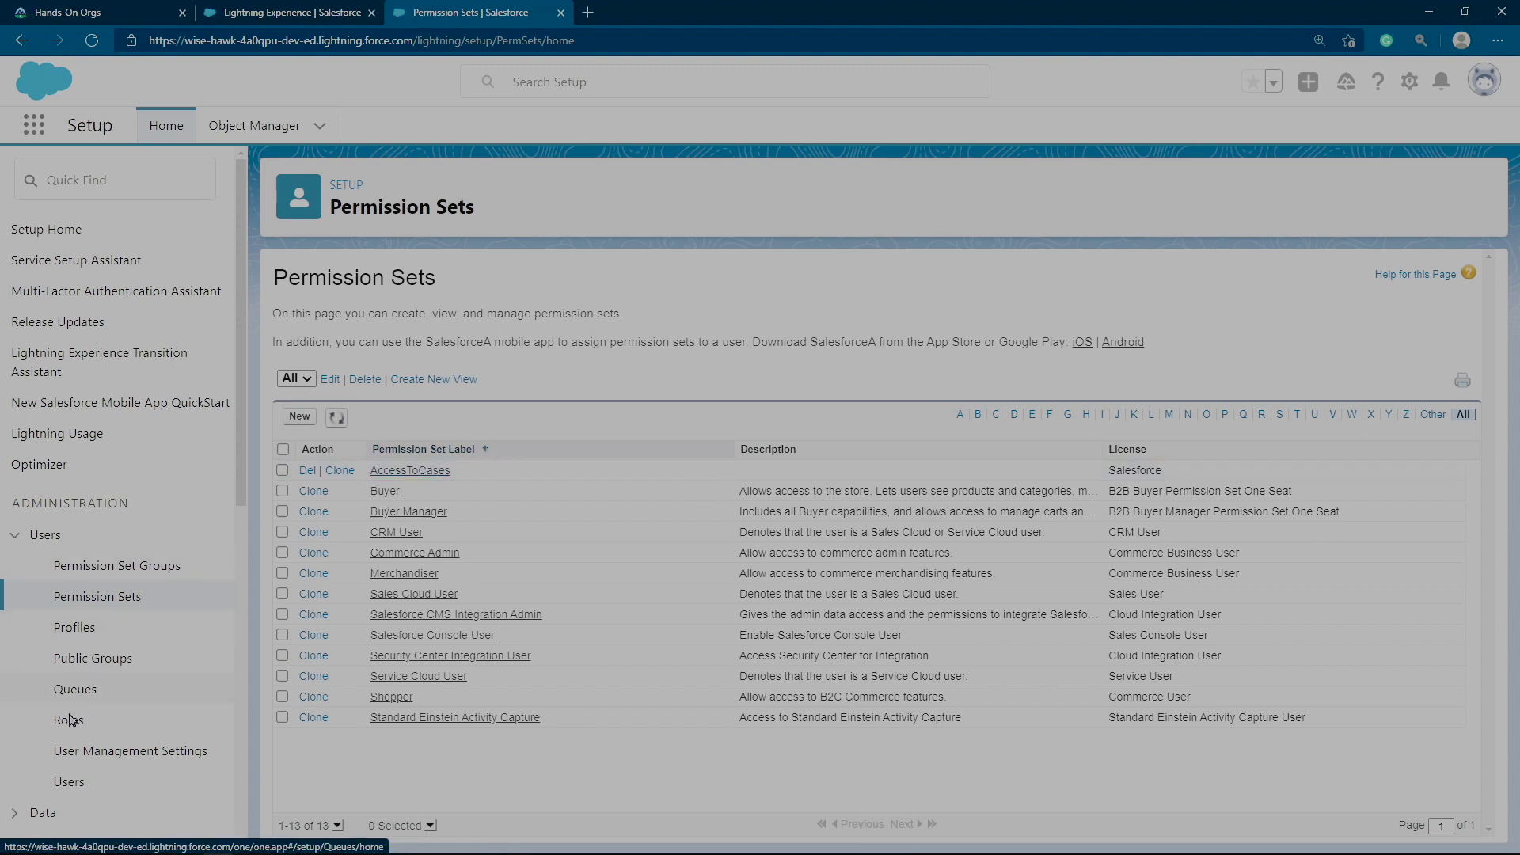
pyautogui.click(69, 782)
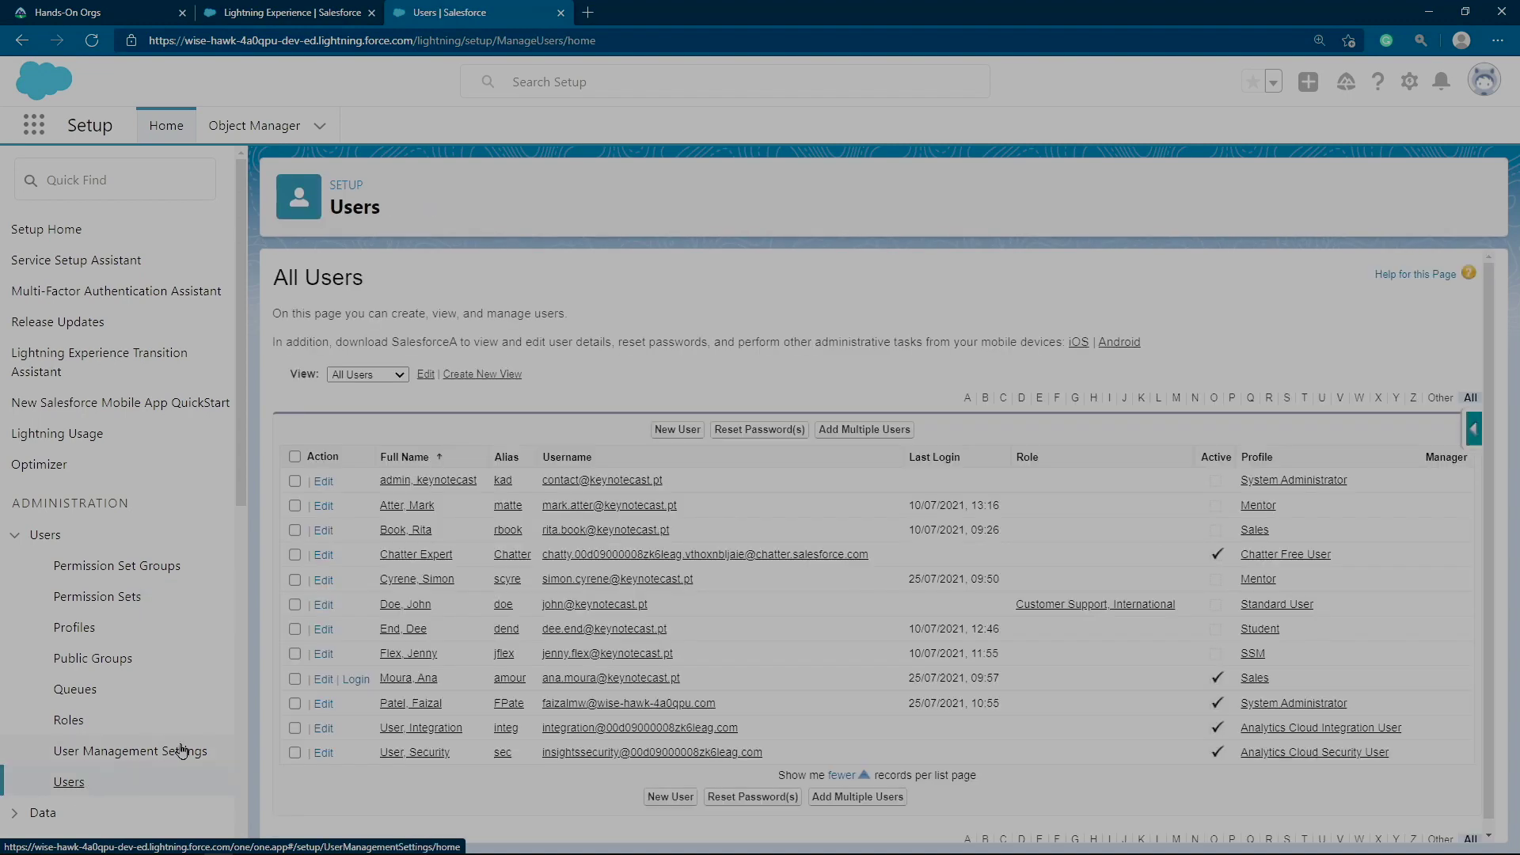
pyautogui.click(355, 680)
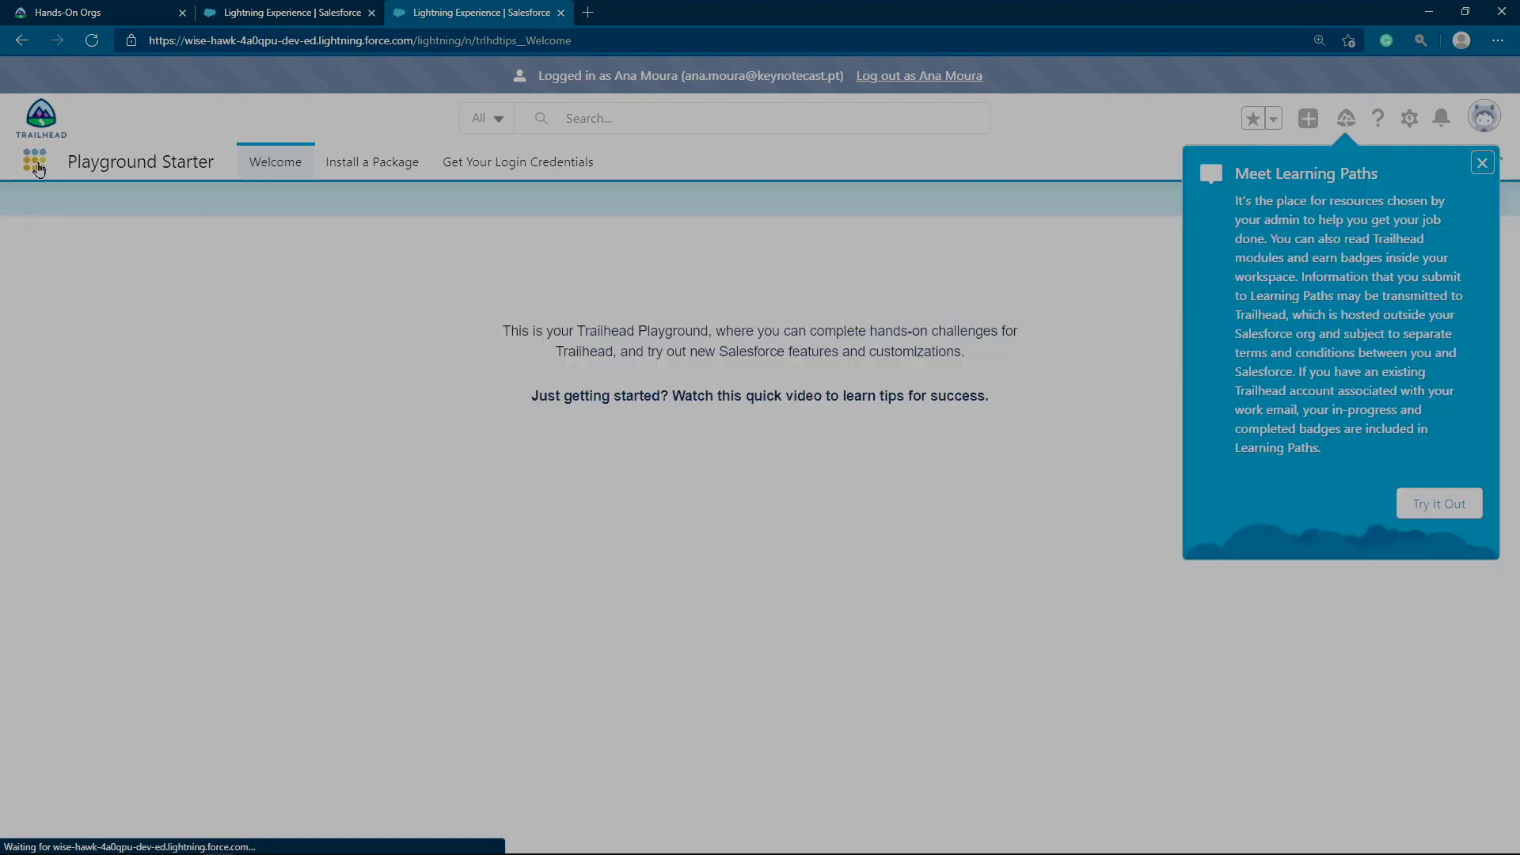
# Search the App Launcher for Cases as the Sales-profile user
pyautogui.click(35, 164)
pyautogui.write('c')
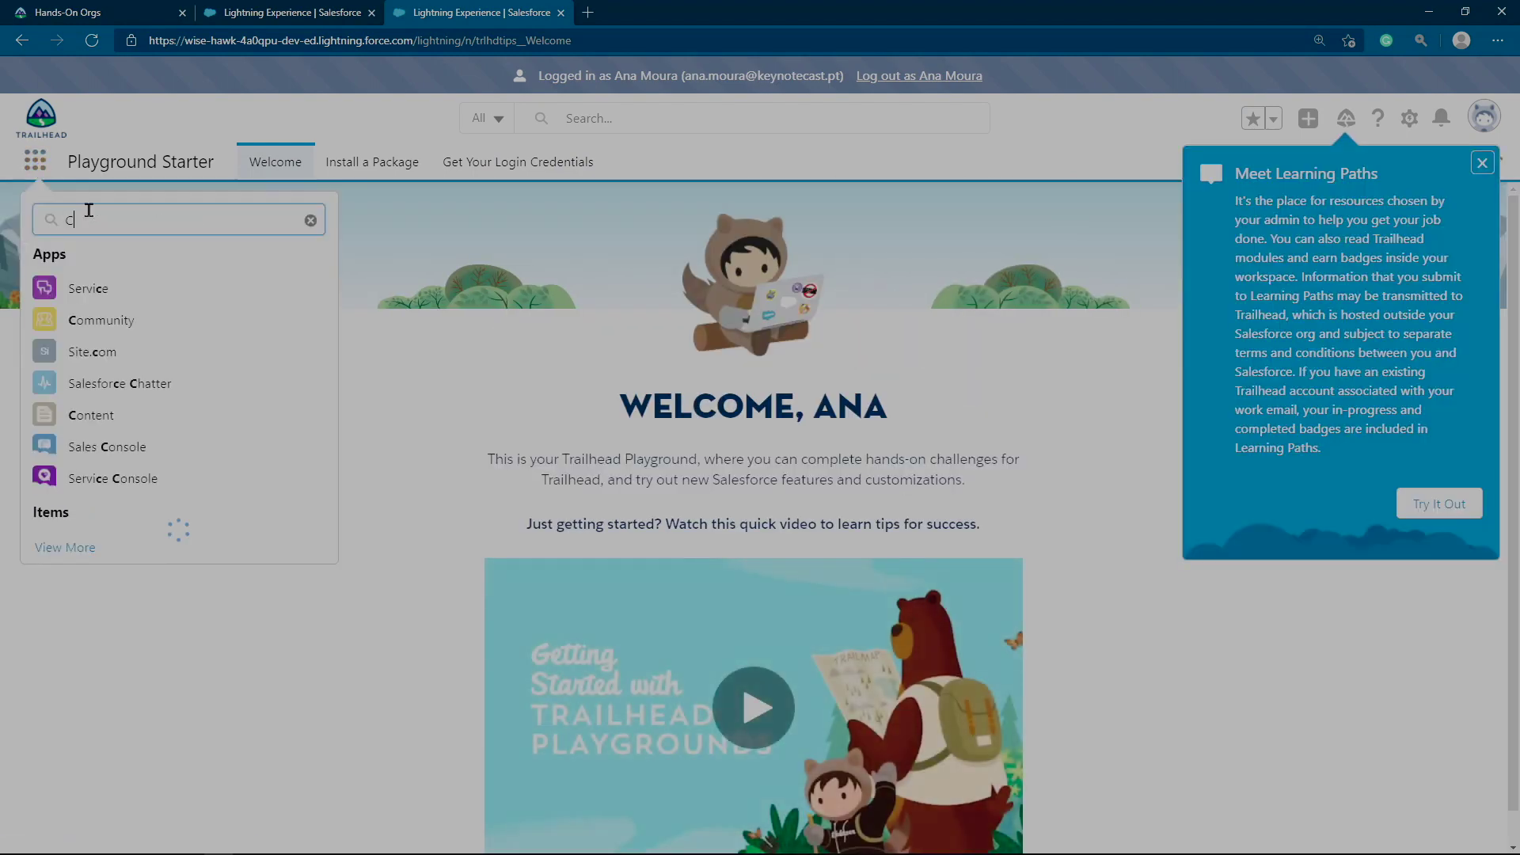
pyautogui.write('ases')
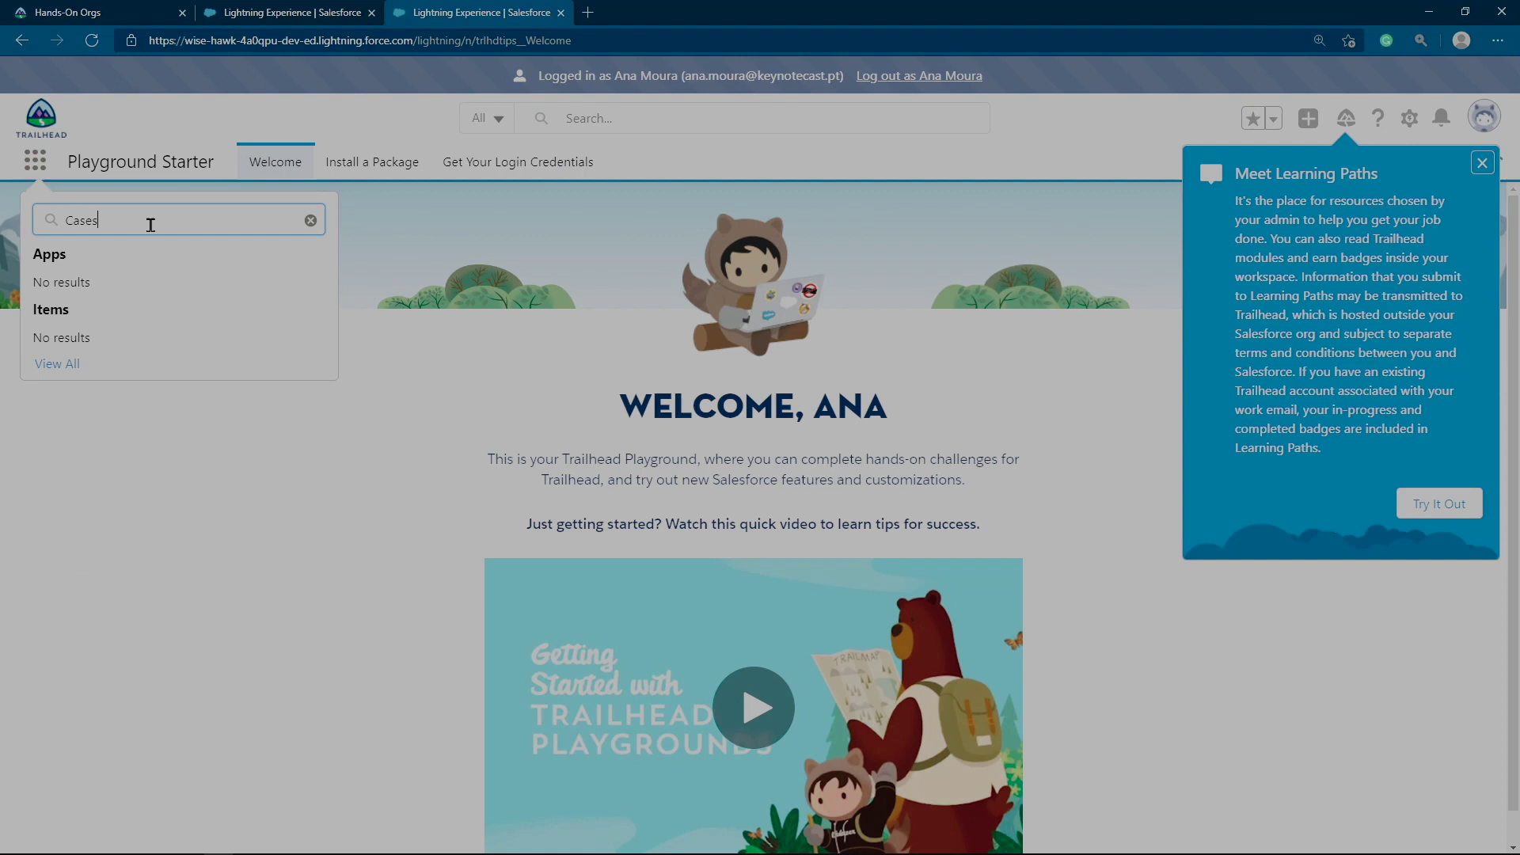
# Log out of the Sales user's session and open the active Sales-profile user's detail record in Setup
pyautogui.click(1483, 117)
pyautogui.click(700, 155)
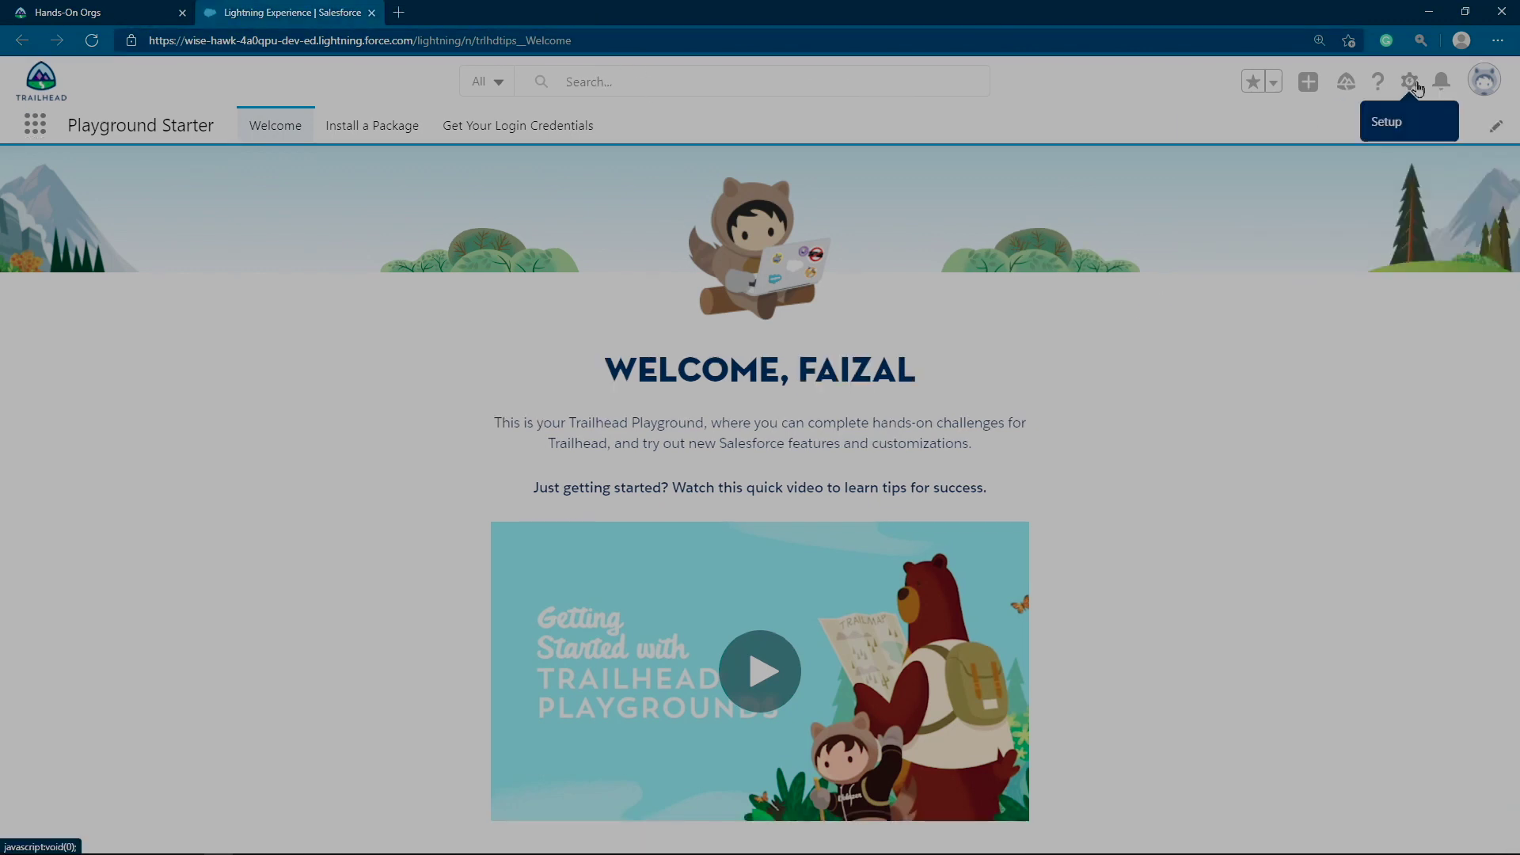
pyautogui.click(1410, 83)
pyautogui.click(1370, 135)
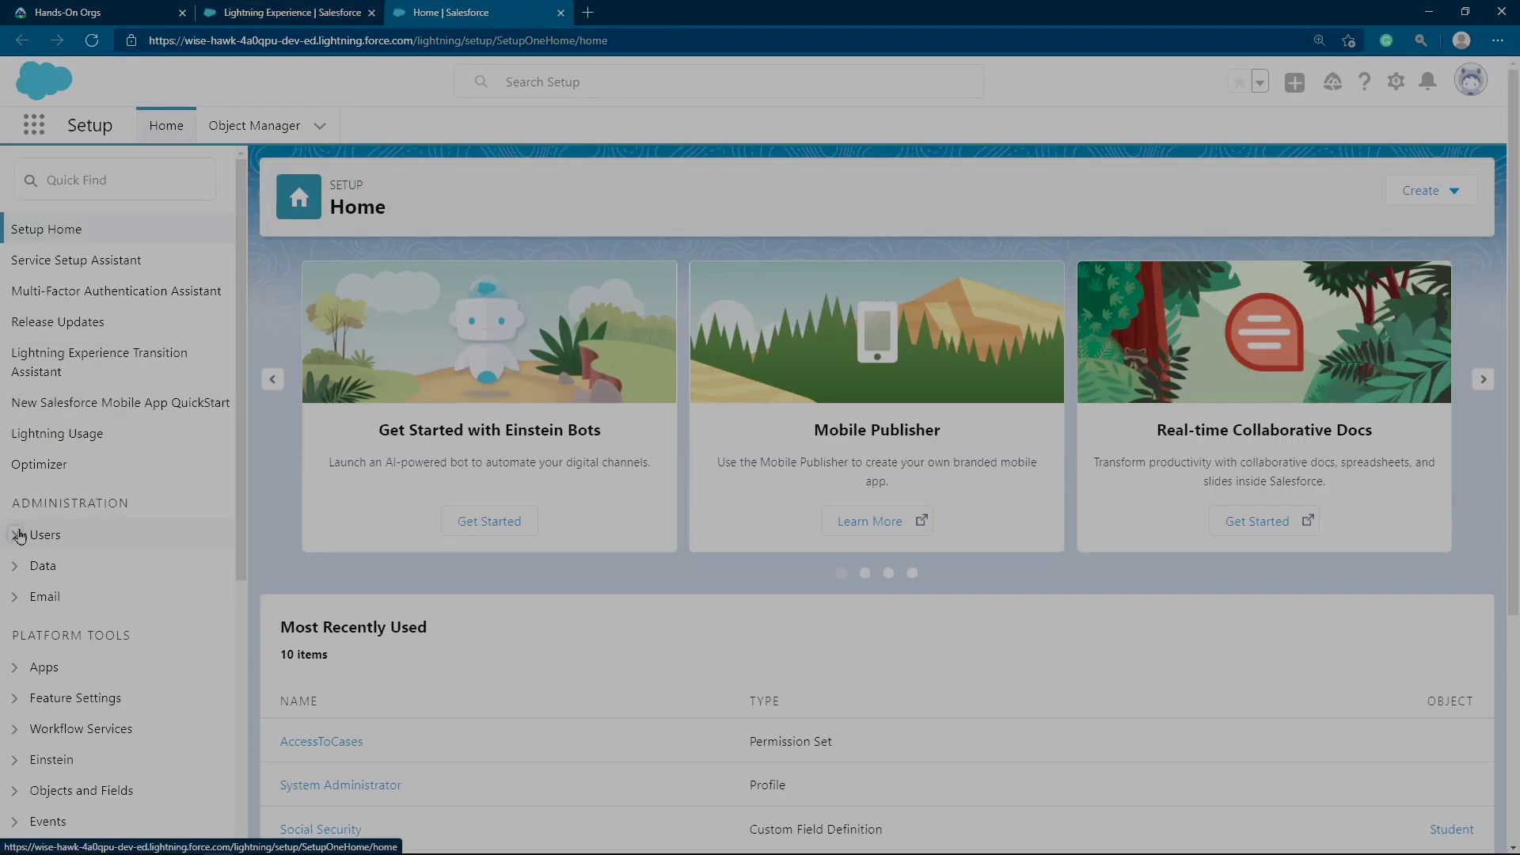
pyautogui.click(19, 536)
pyautogui.click(70, 782)
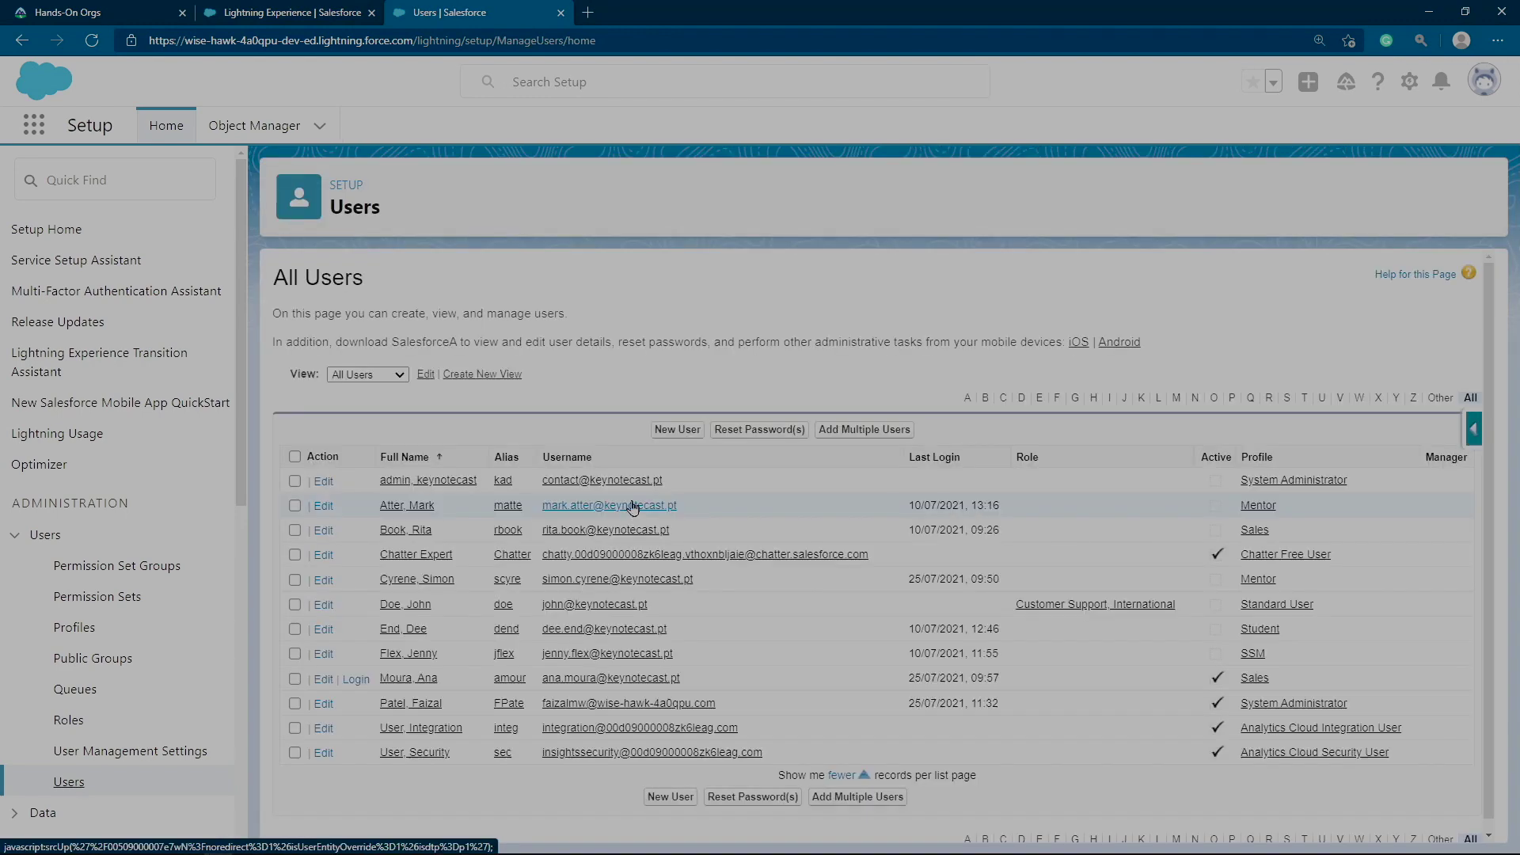
pyautogui.click(410, 679)
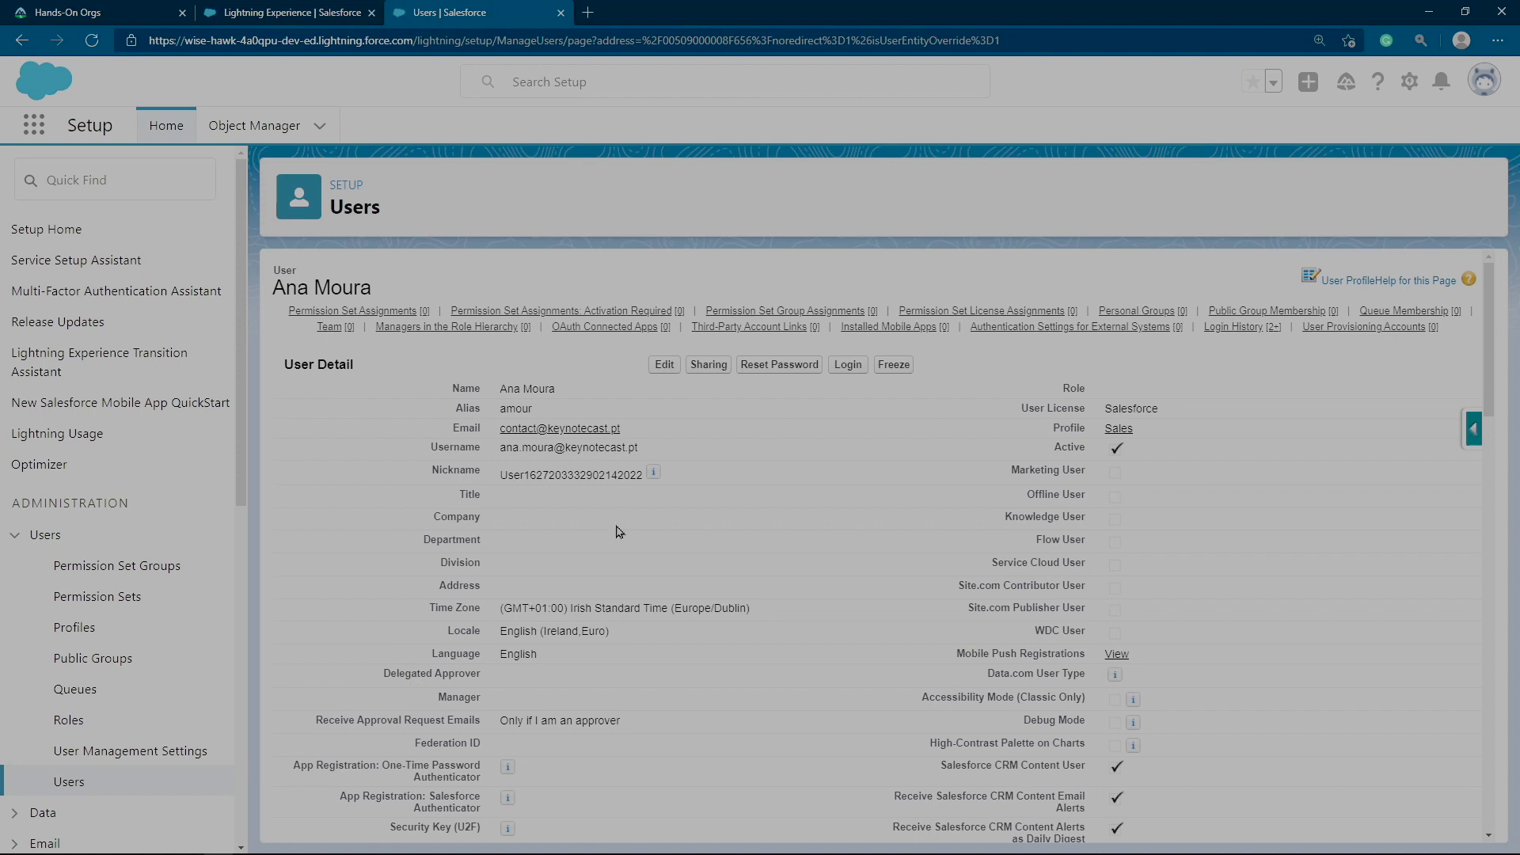
# Add AccessToCases to the user's enabled permission sets and save the assignment
pyautogui.moveTo(491, 313)
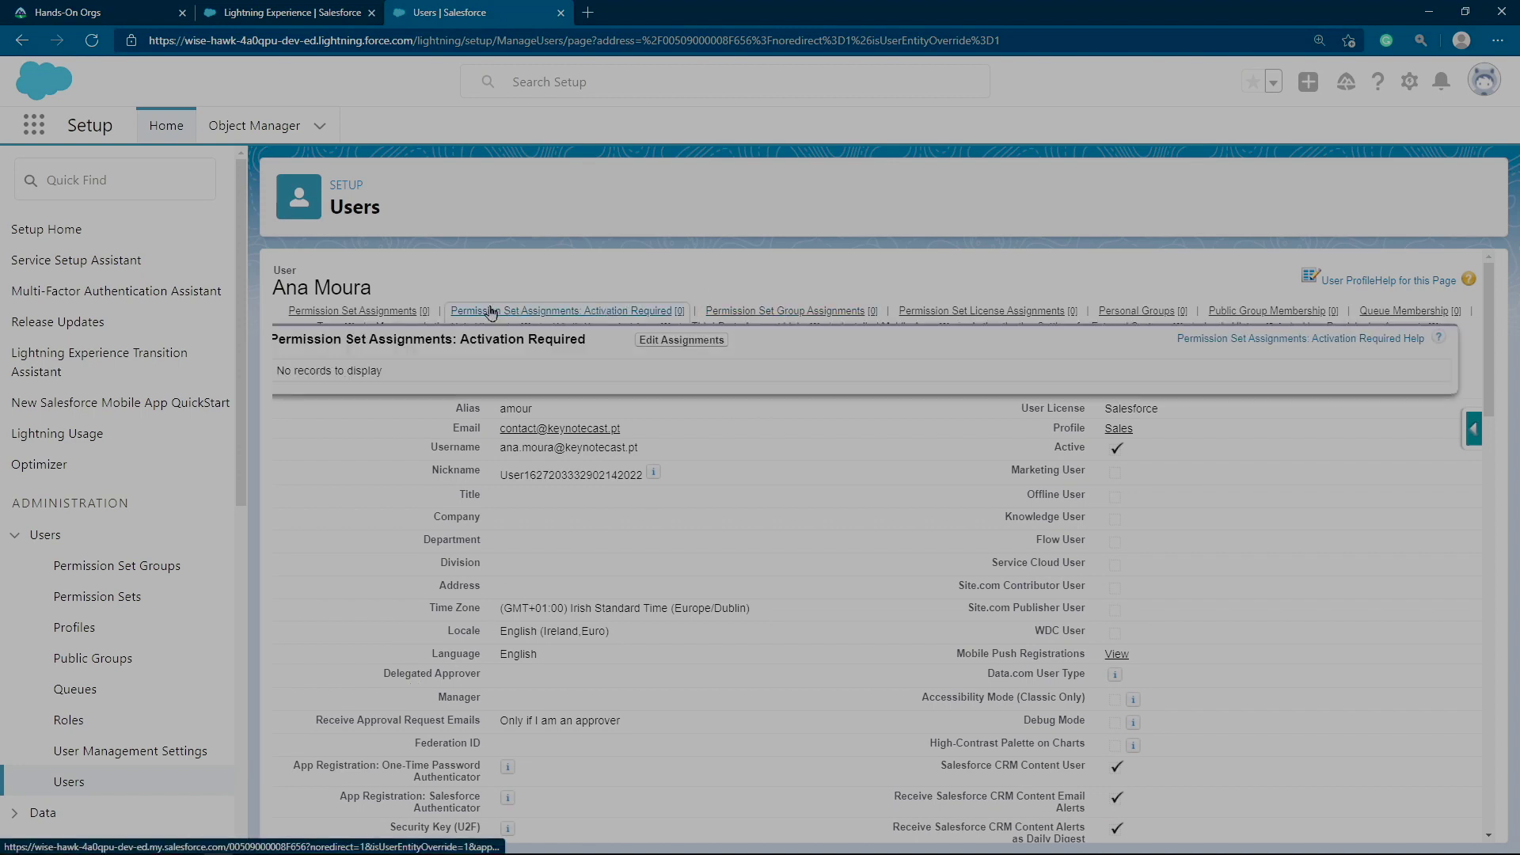
pyautogui.moveTo(385, 319)
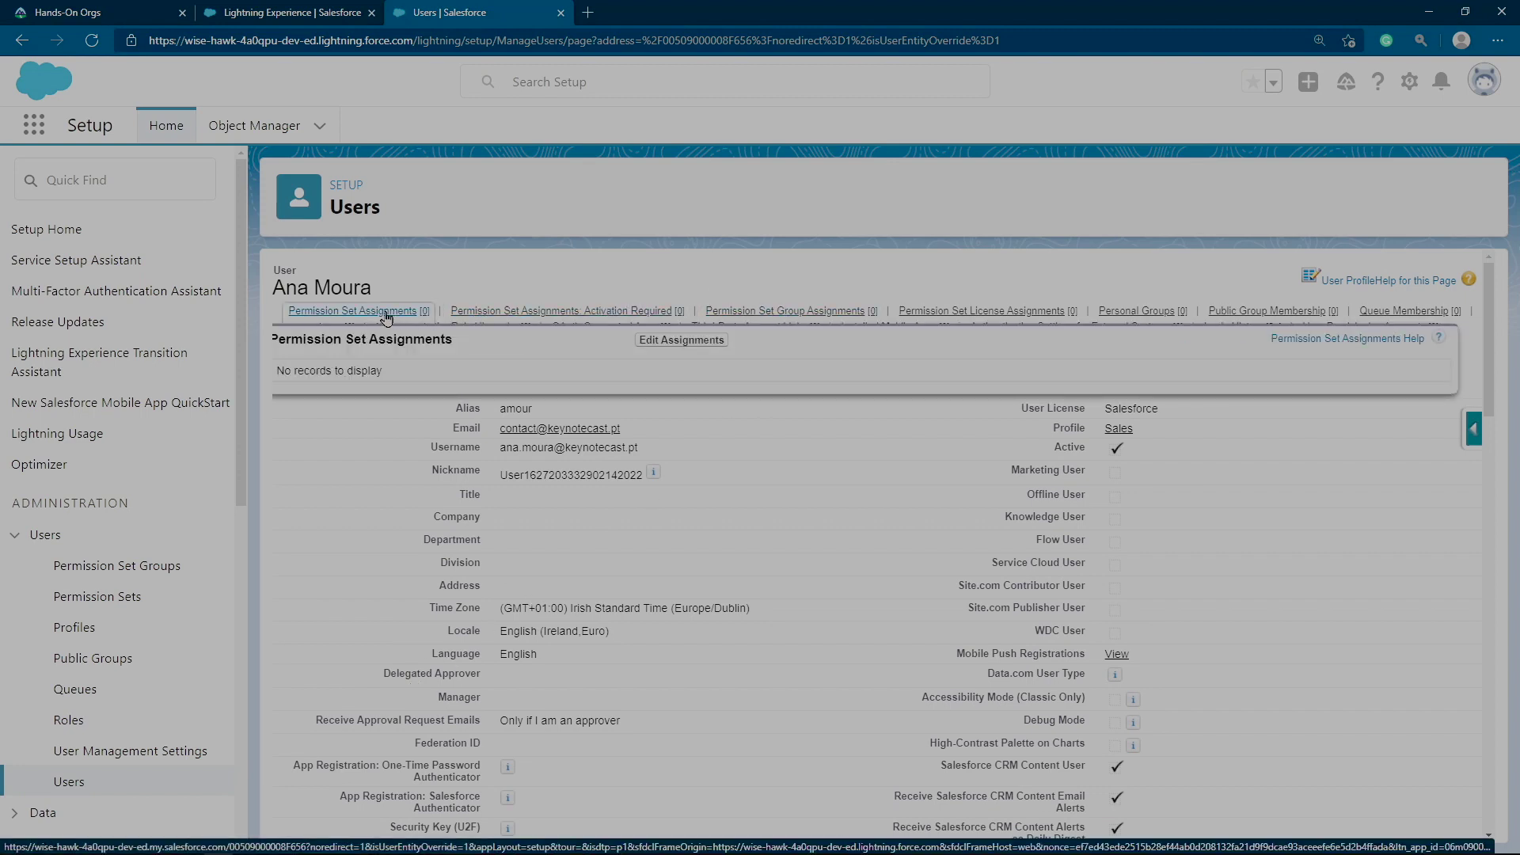
pyautogui.click(385, 315)
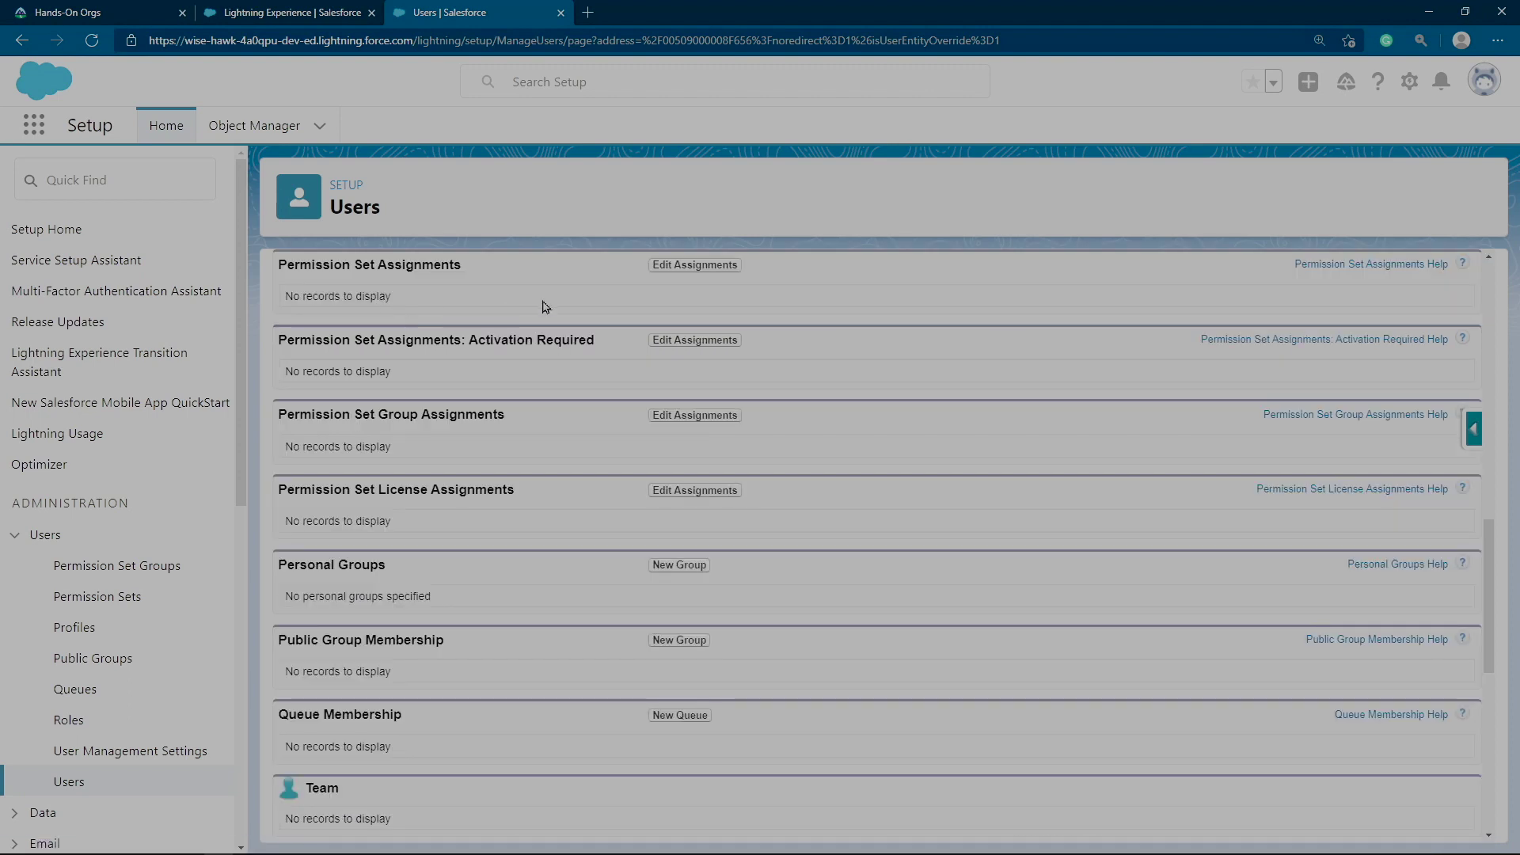
pyautogui.click(689, 266)
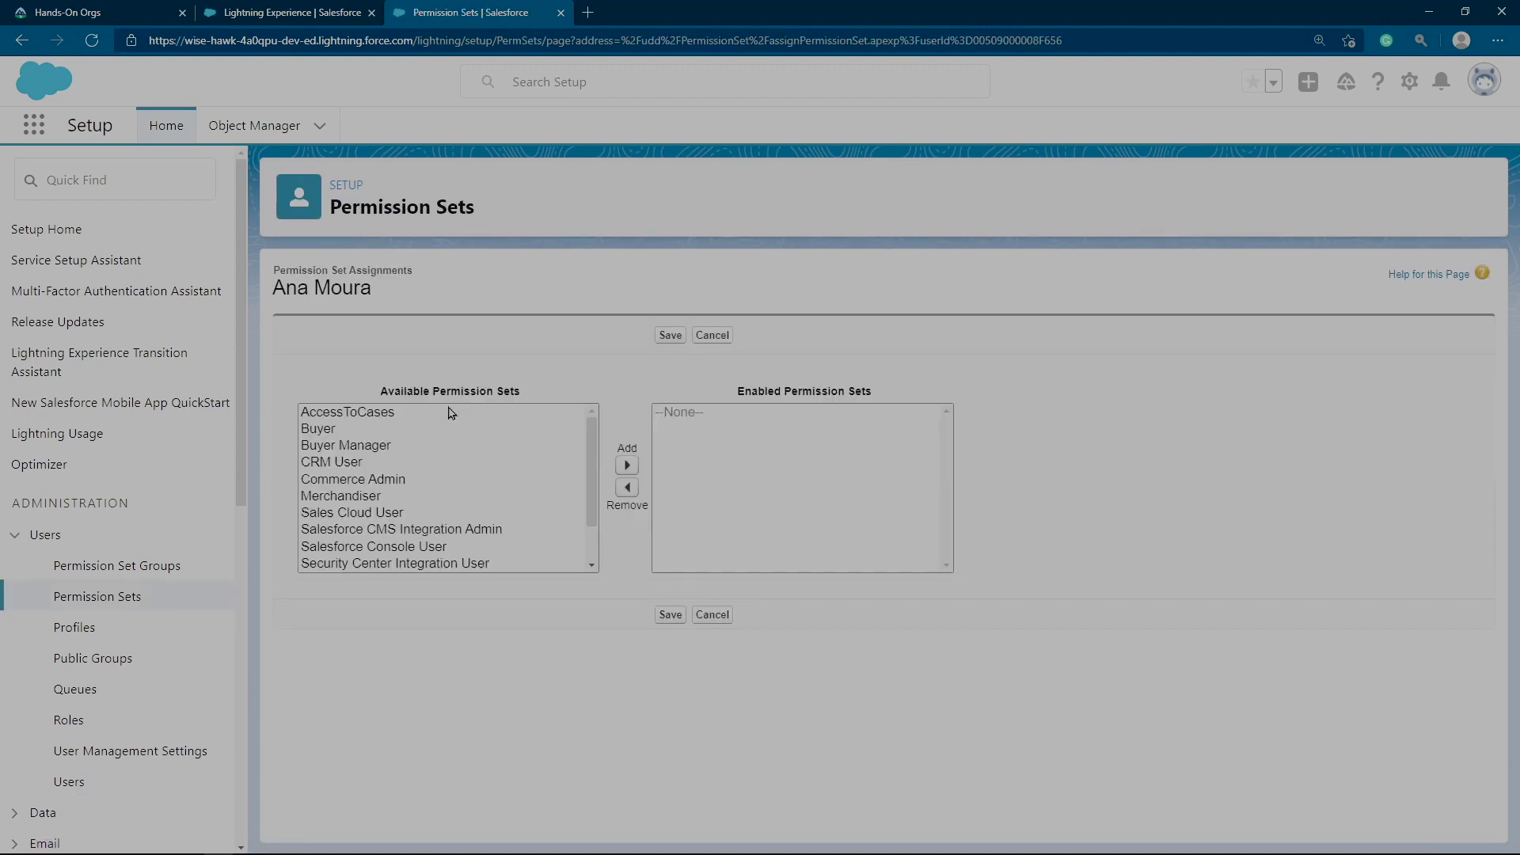
pyautogui.click(390, 416)
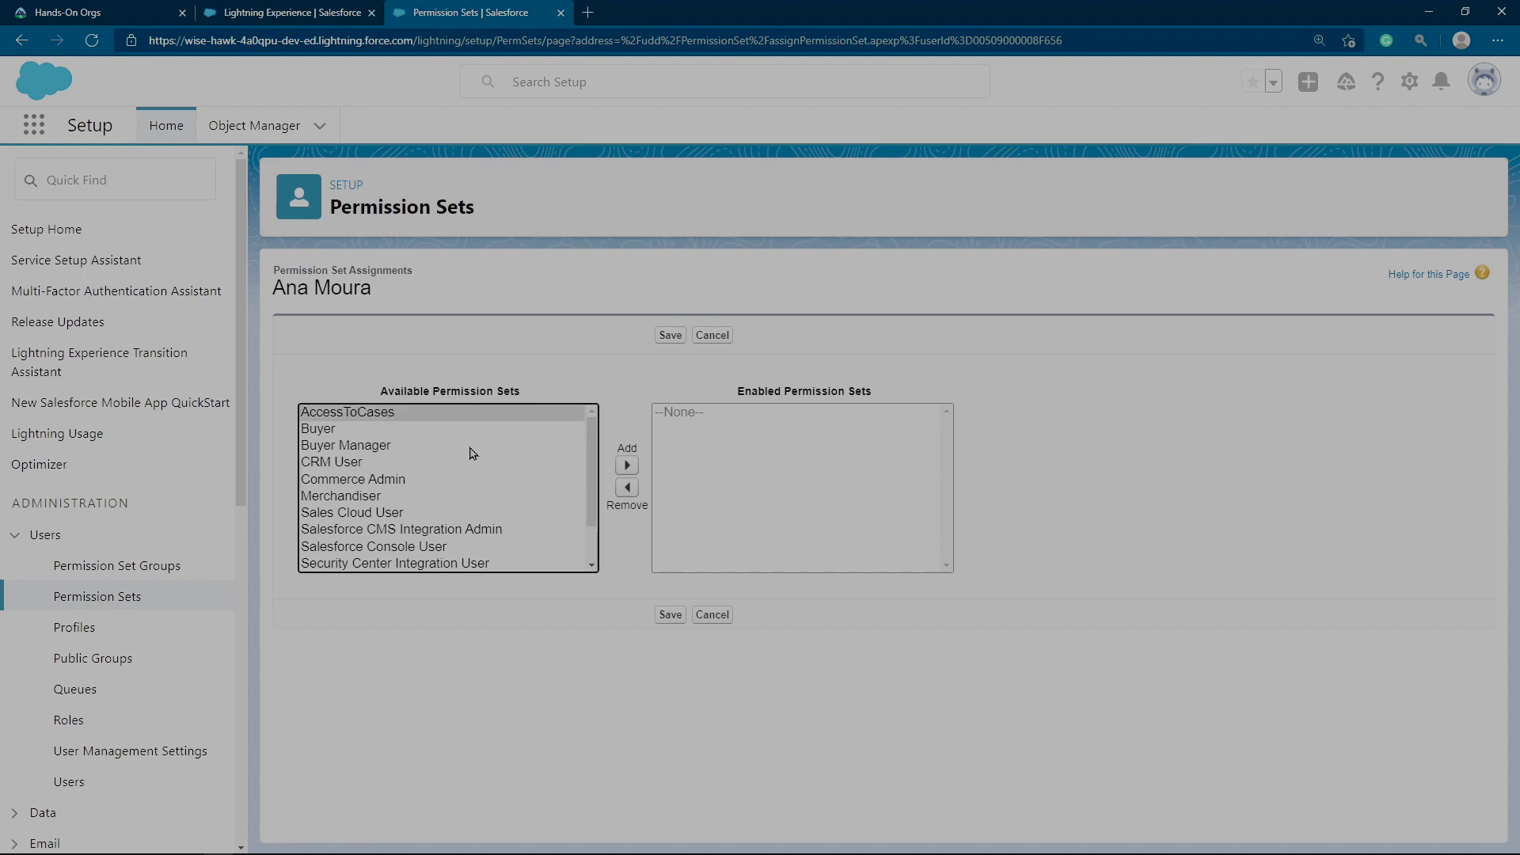
pyautogui.scroll(-1, 589, 499)
pyautogui.moveTo(586, 515); pyautogui.dragTo(583, 433)
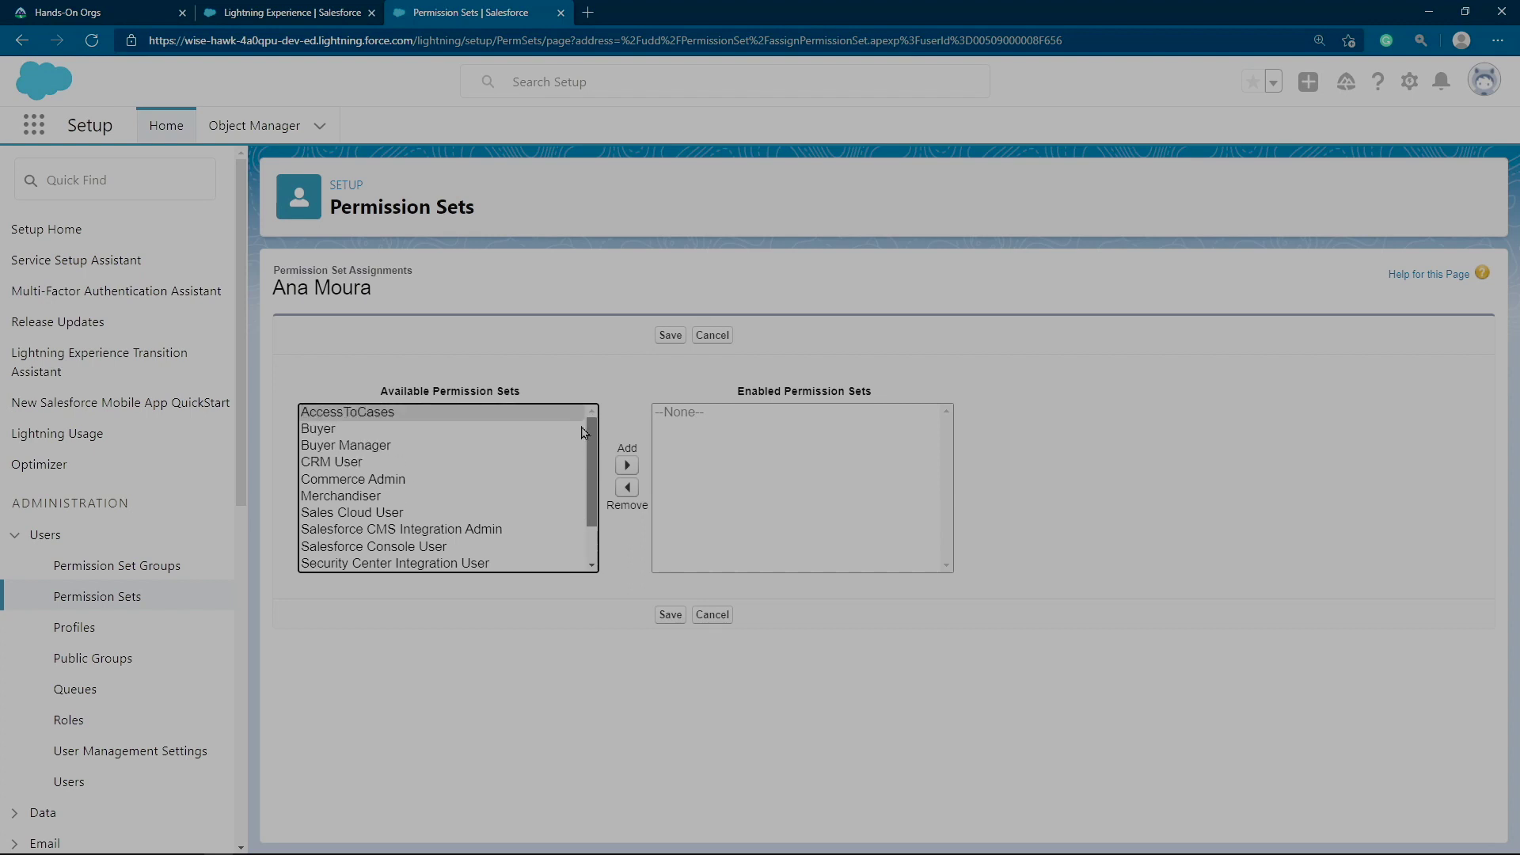
pyautogui.click(627, 465)
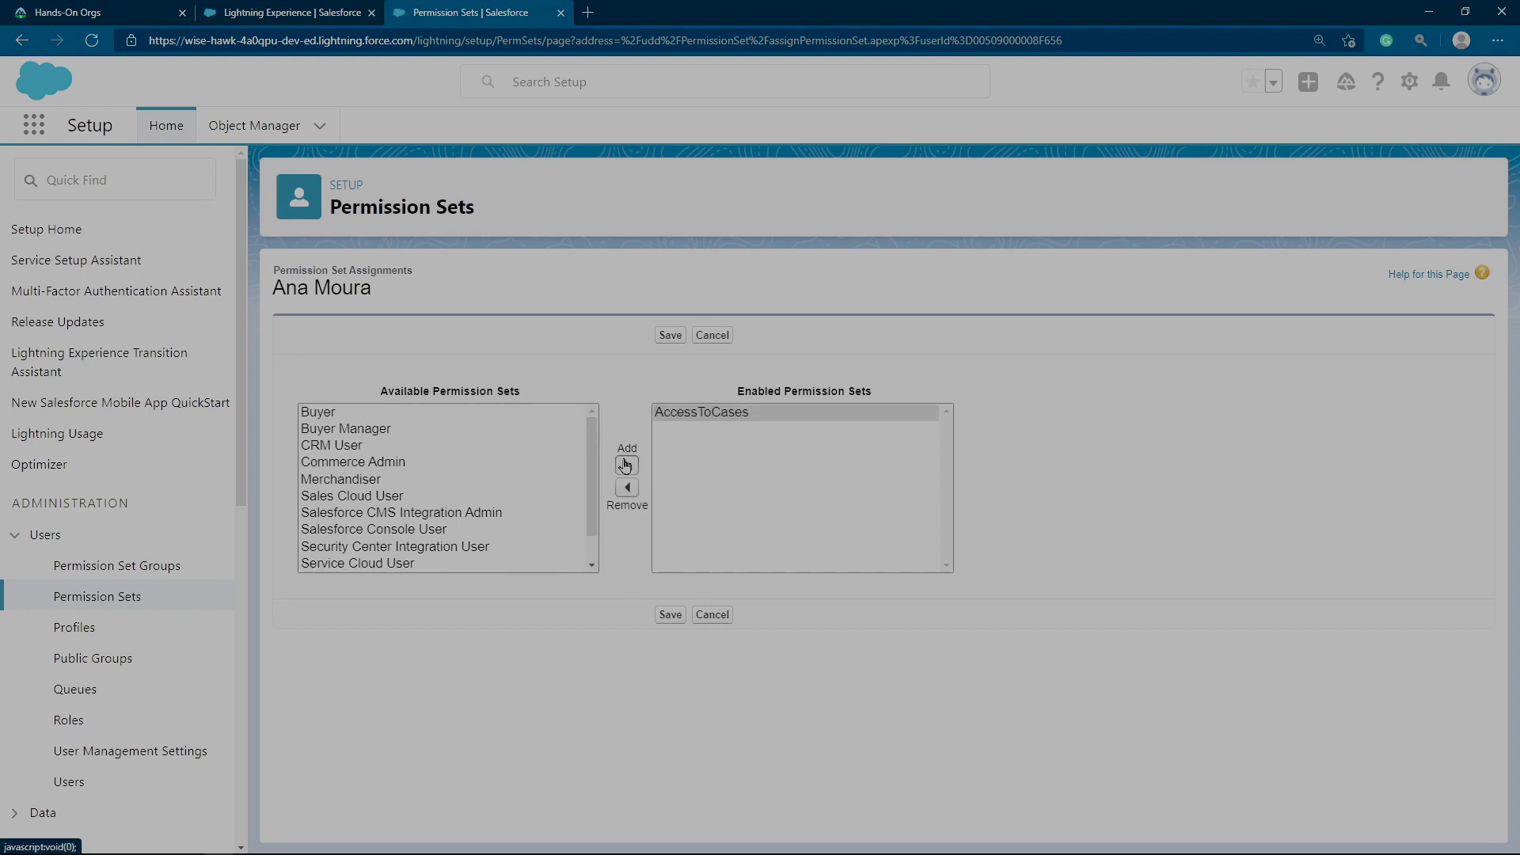
pyautogui.click(657, 613)
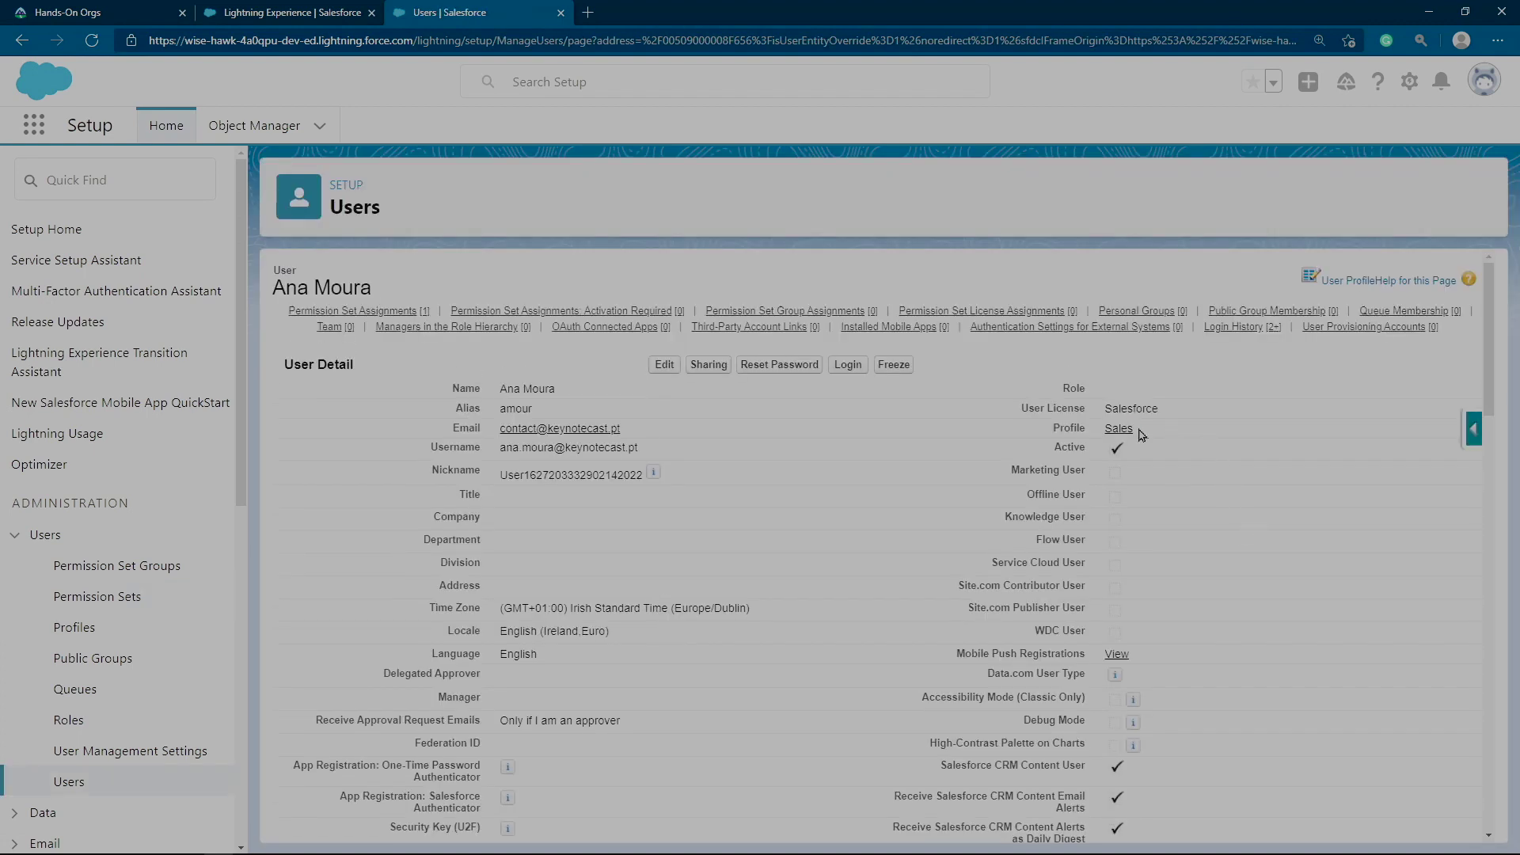
# Check the user's profile and permission set assignments, and log in as that user from the users list
pyautogui.moveTo(1141, 435); pyautogui.dragTo(1109, 428)
pyautogui.click(380, 310)
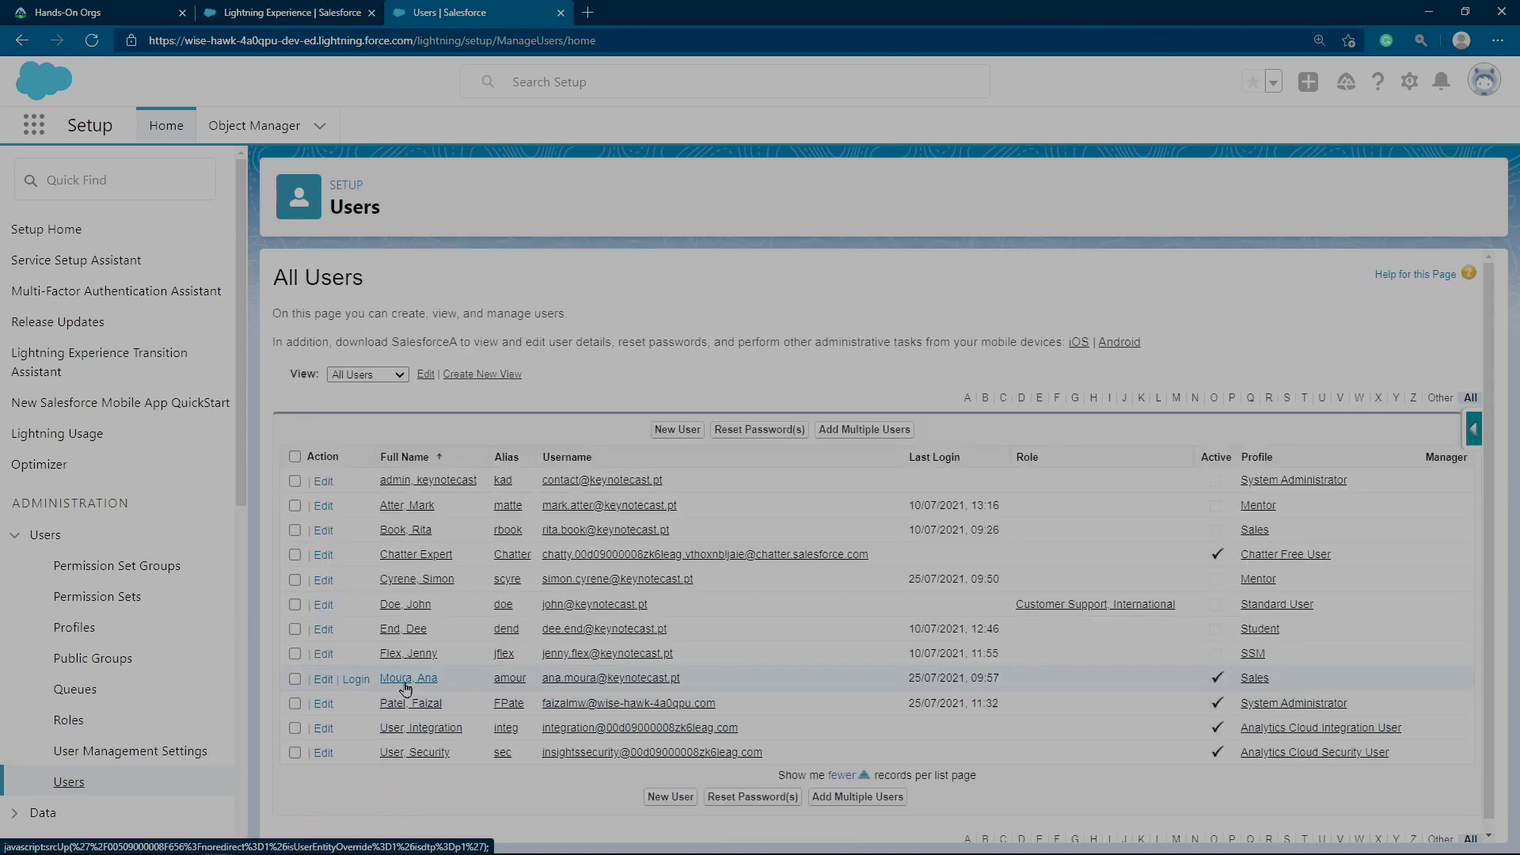
pyautogui.click(356, 680)
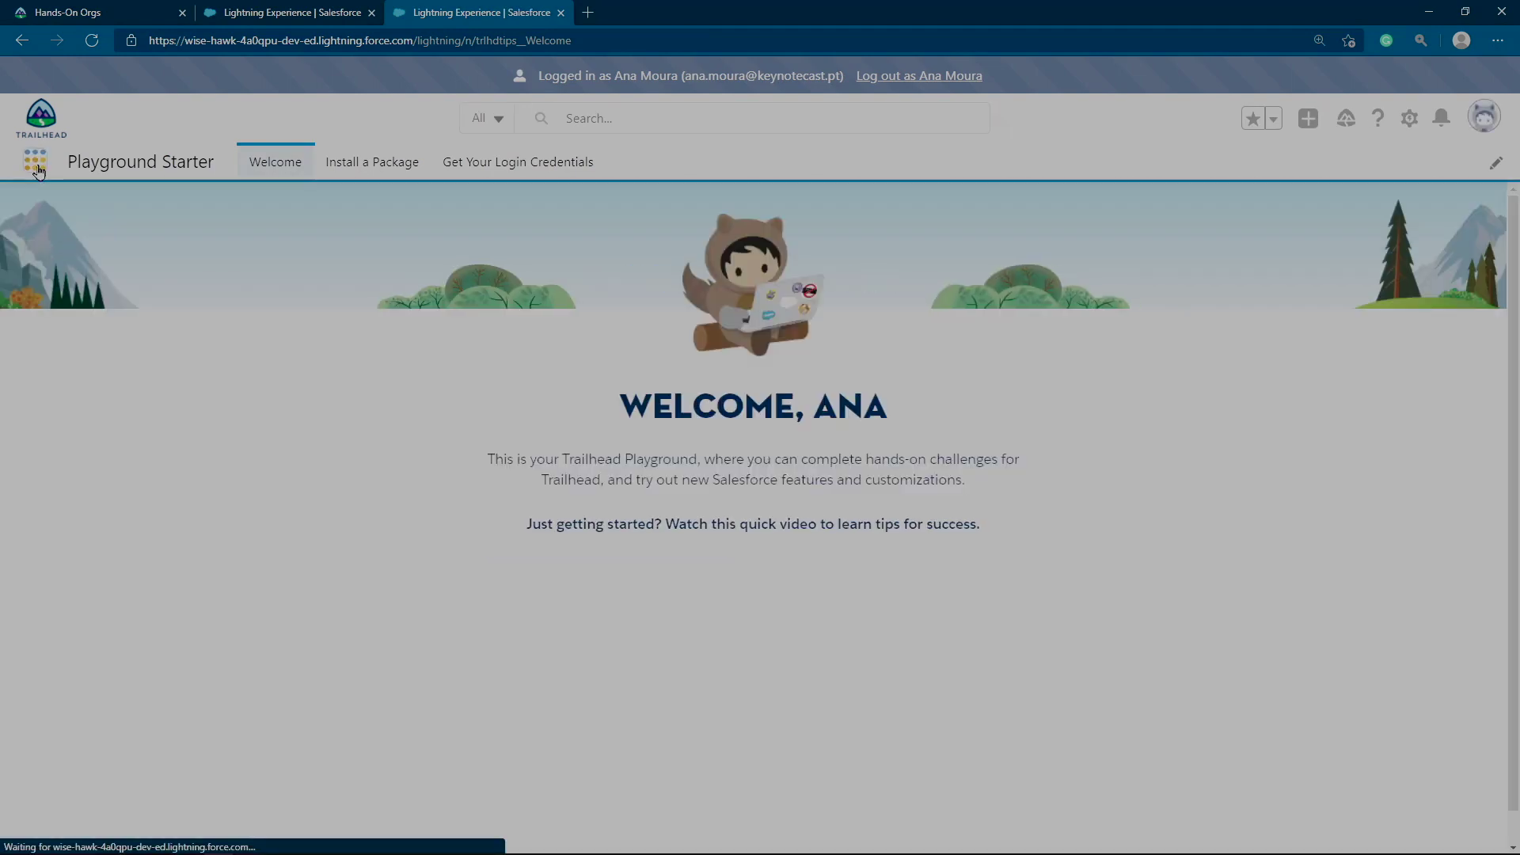
# Open Cases through the App Launcher as the Sales-profile user and browse the All Closed Cases list view
pyautogui.click(36, 165)
pyautogui.write('cases')
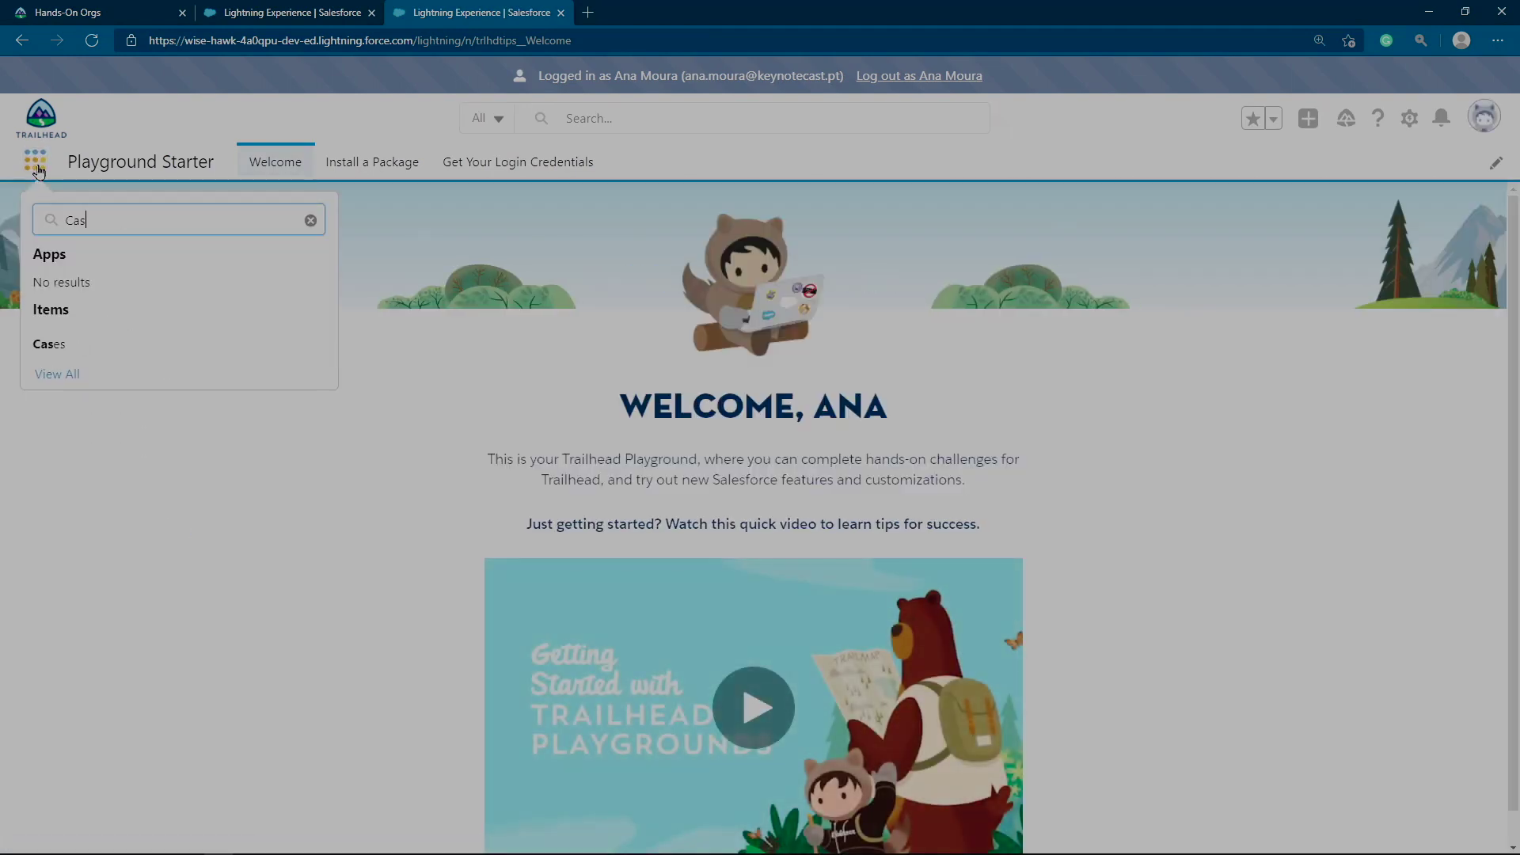
pyautogui.click(49, 344)
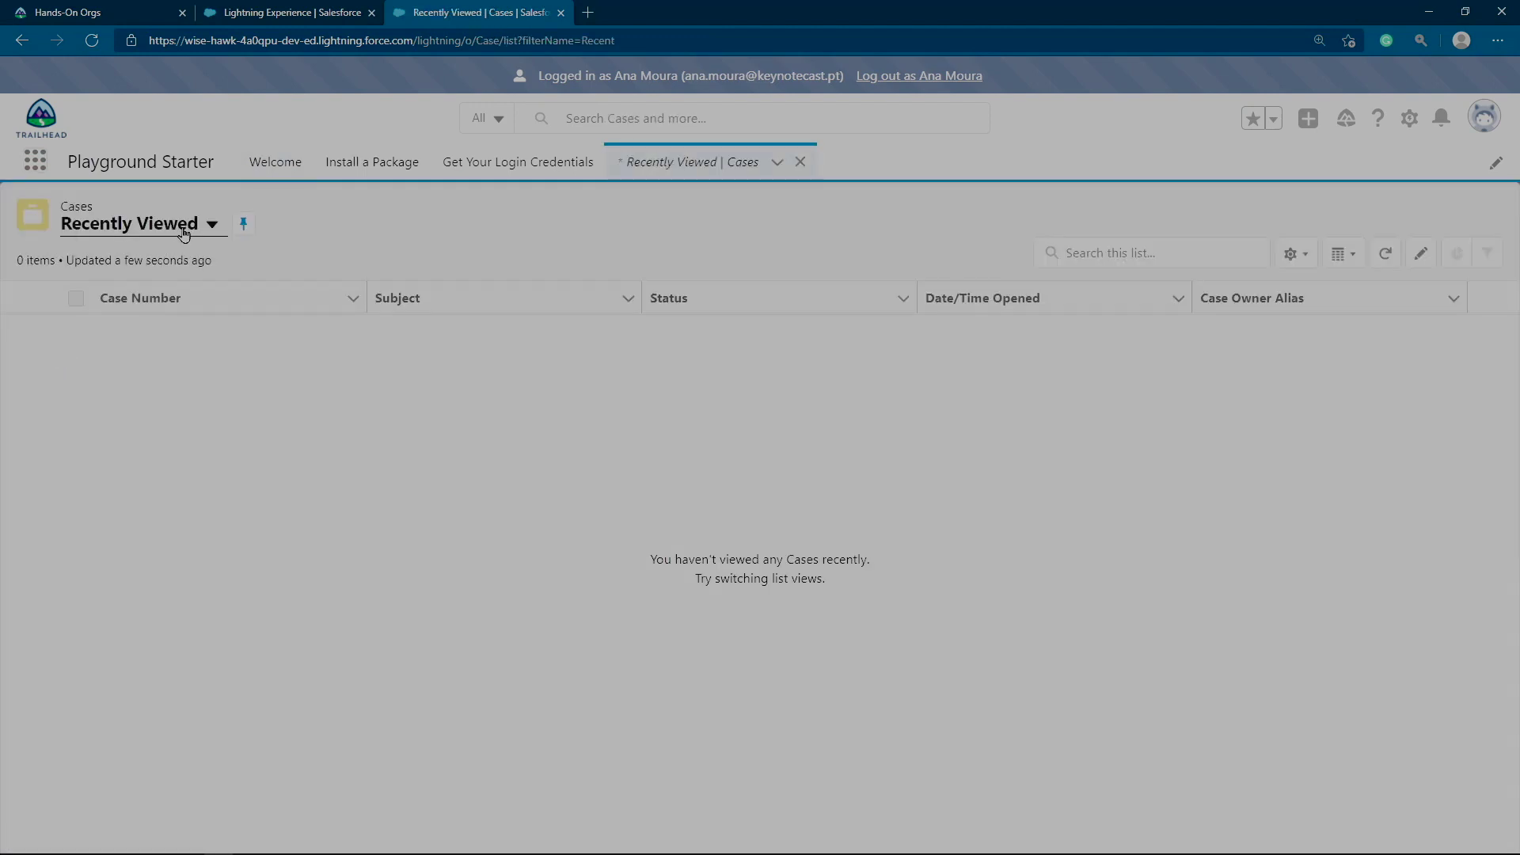
pyautogui.click(182, 229)
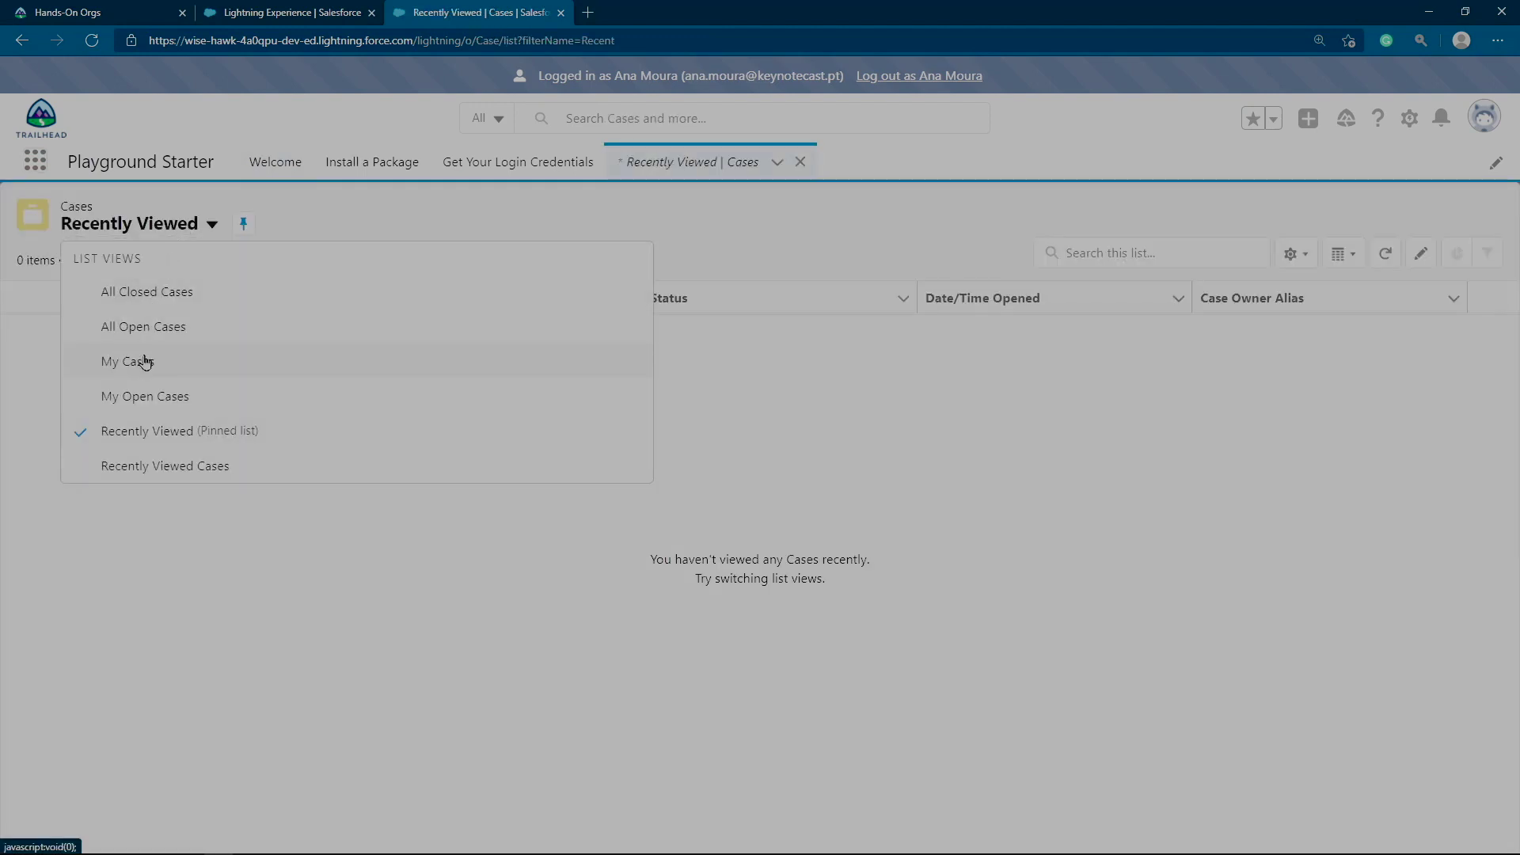
pyautogui.click(158, 293)
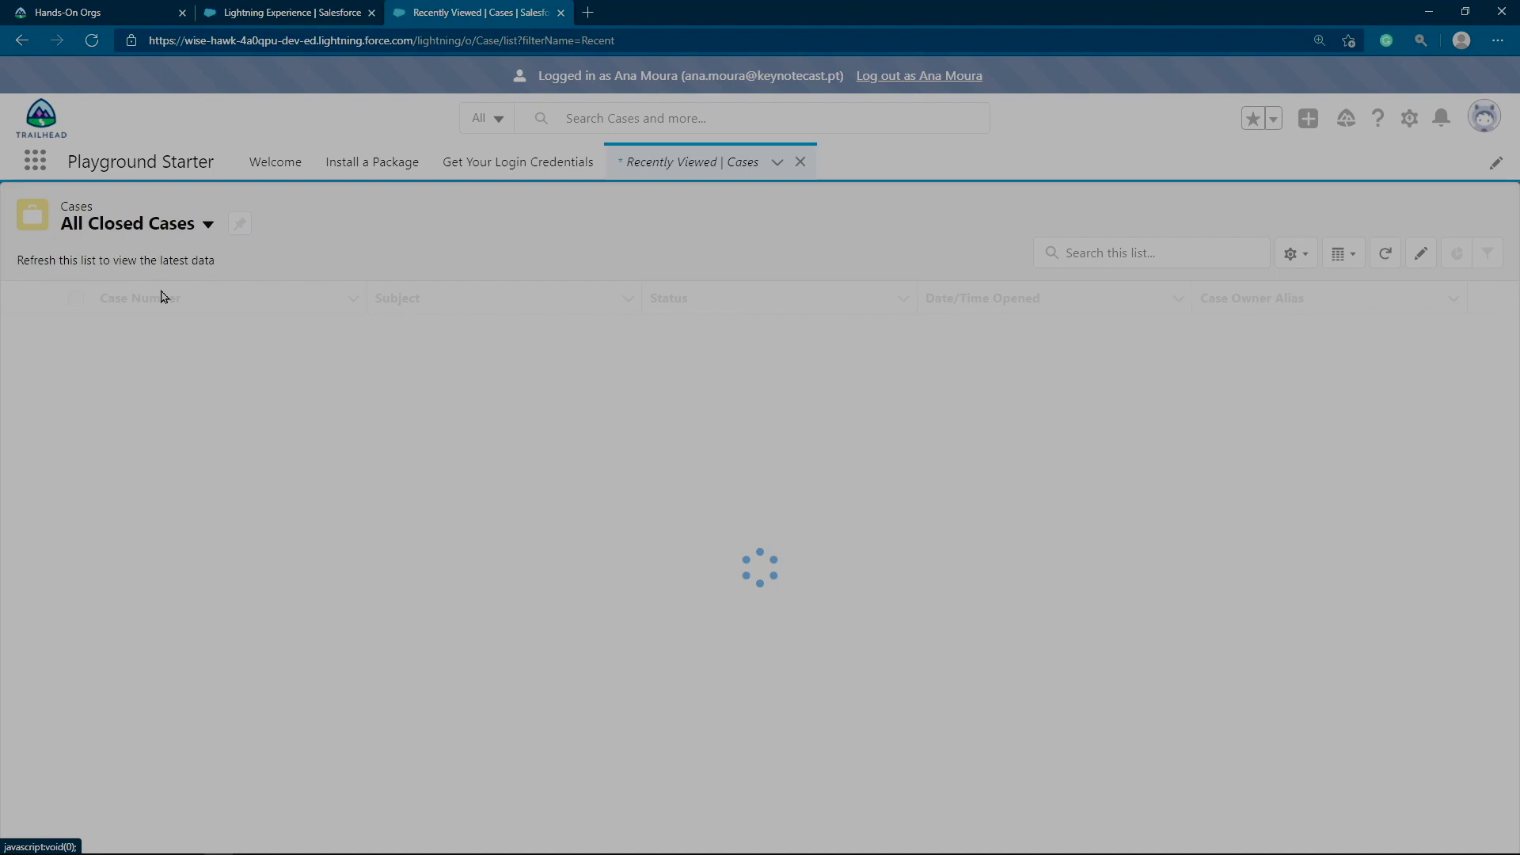
pyautogui.click(162, 233)
pyautogui.click(787, 394)
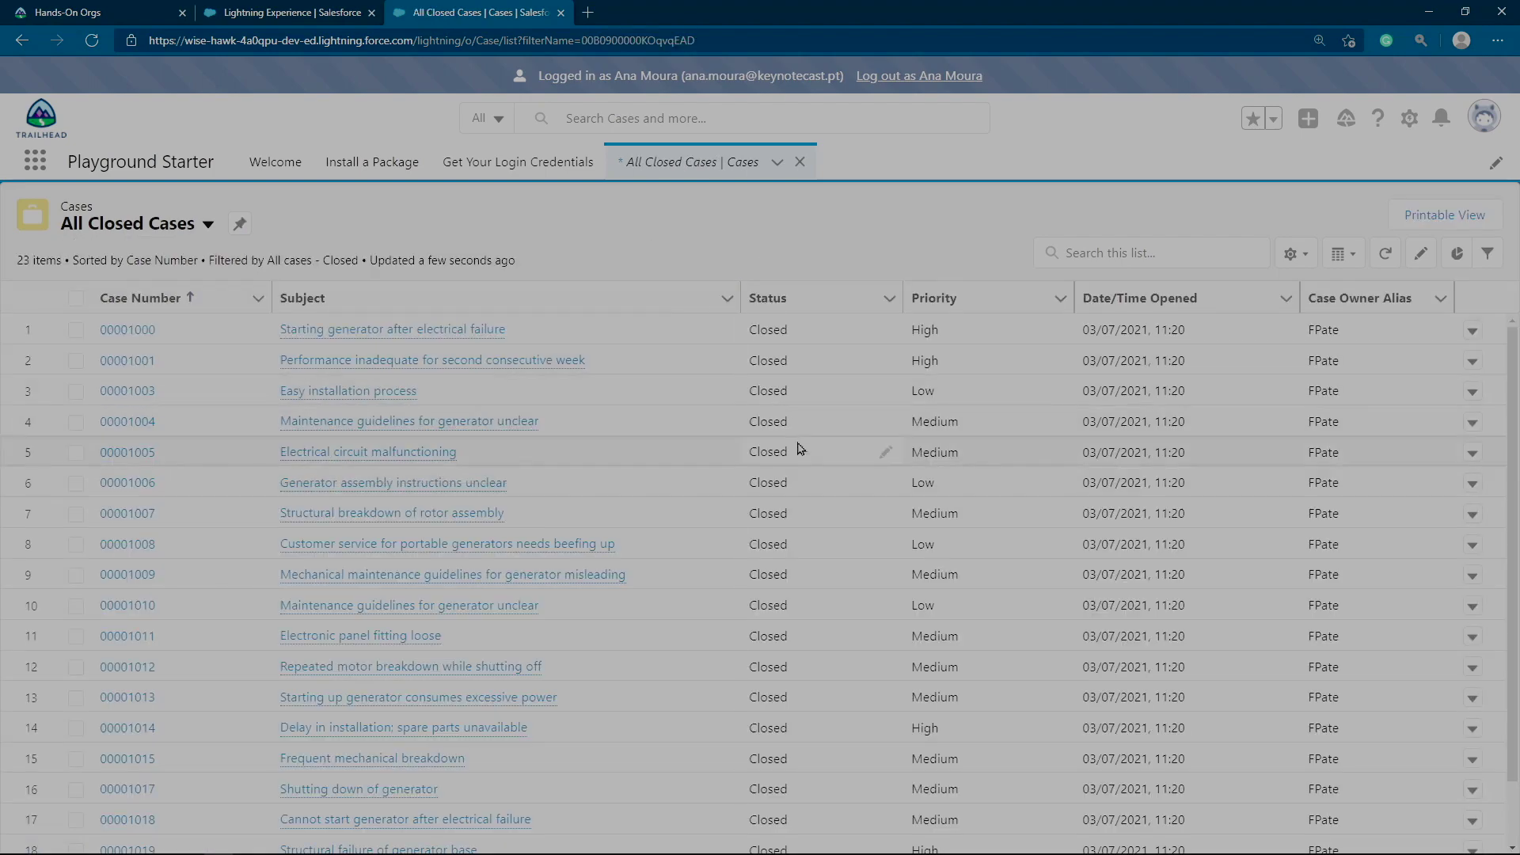
pyautogui.scroll(-2, 797, 450)
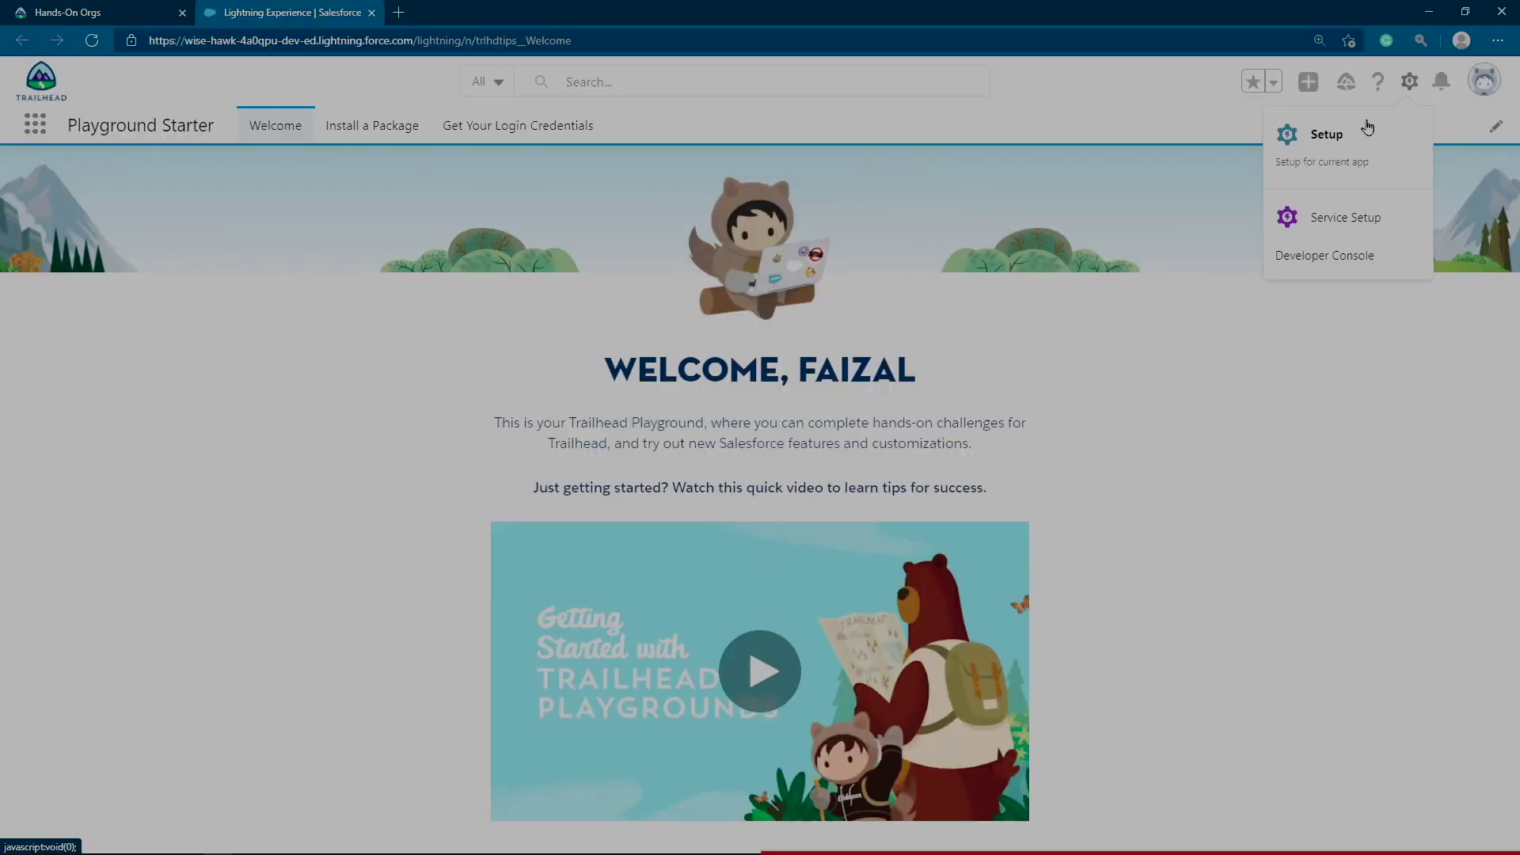
# Open the Mentor profile from the Profiles list in Setup
pyautogui.click(1327, 135)
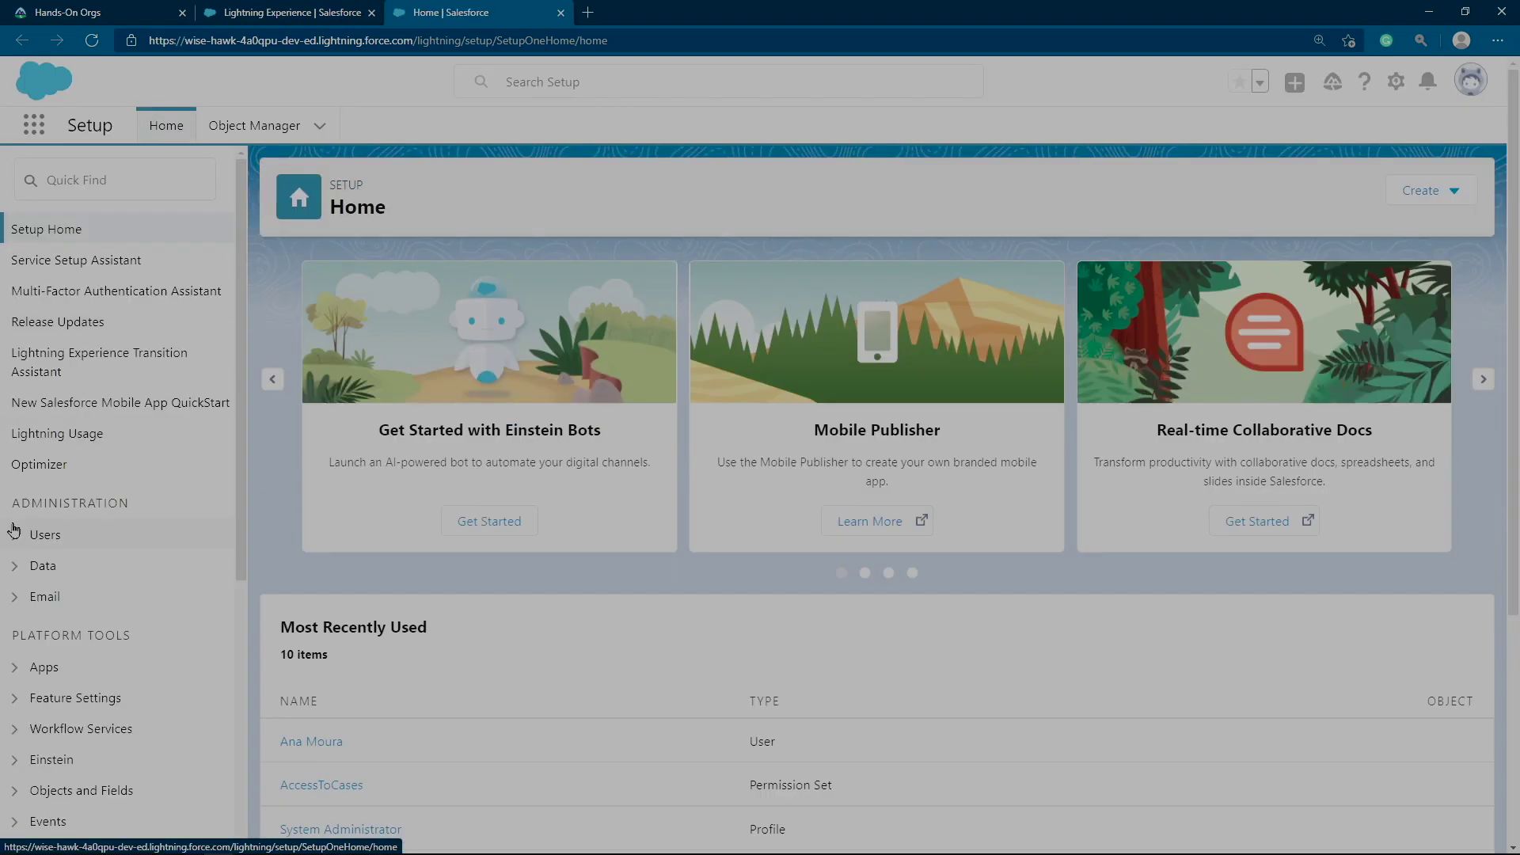
pyautogui.click(16, 535)
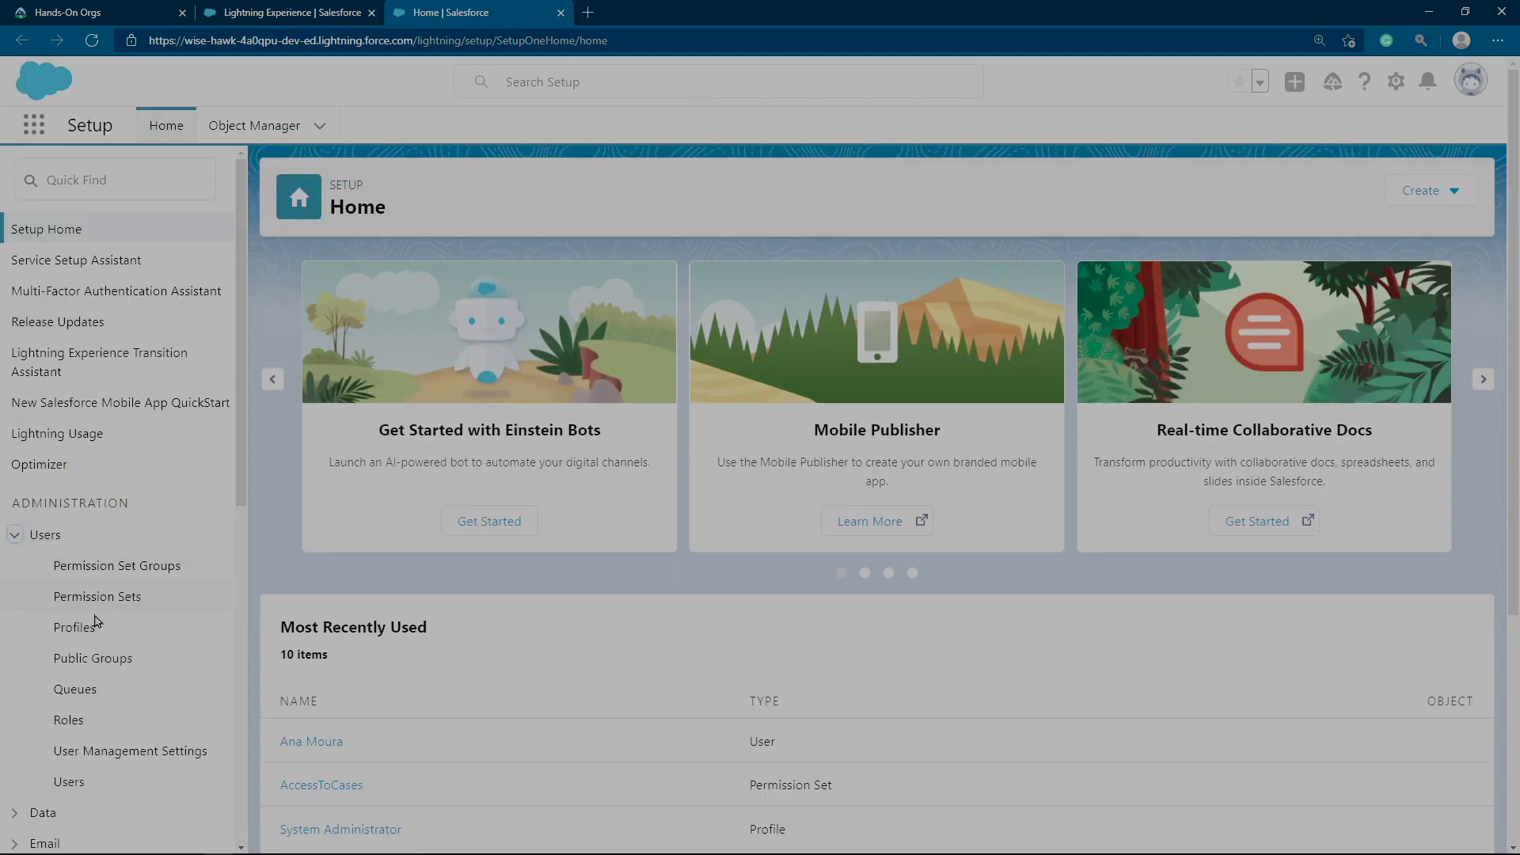
pyautogui.click(95, 628)
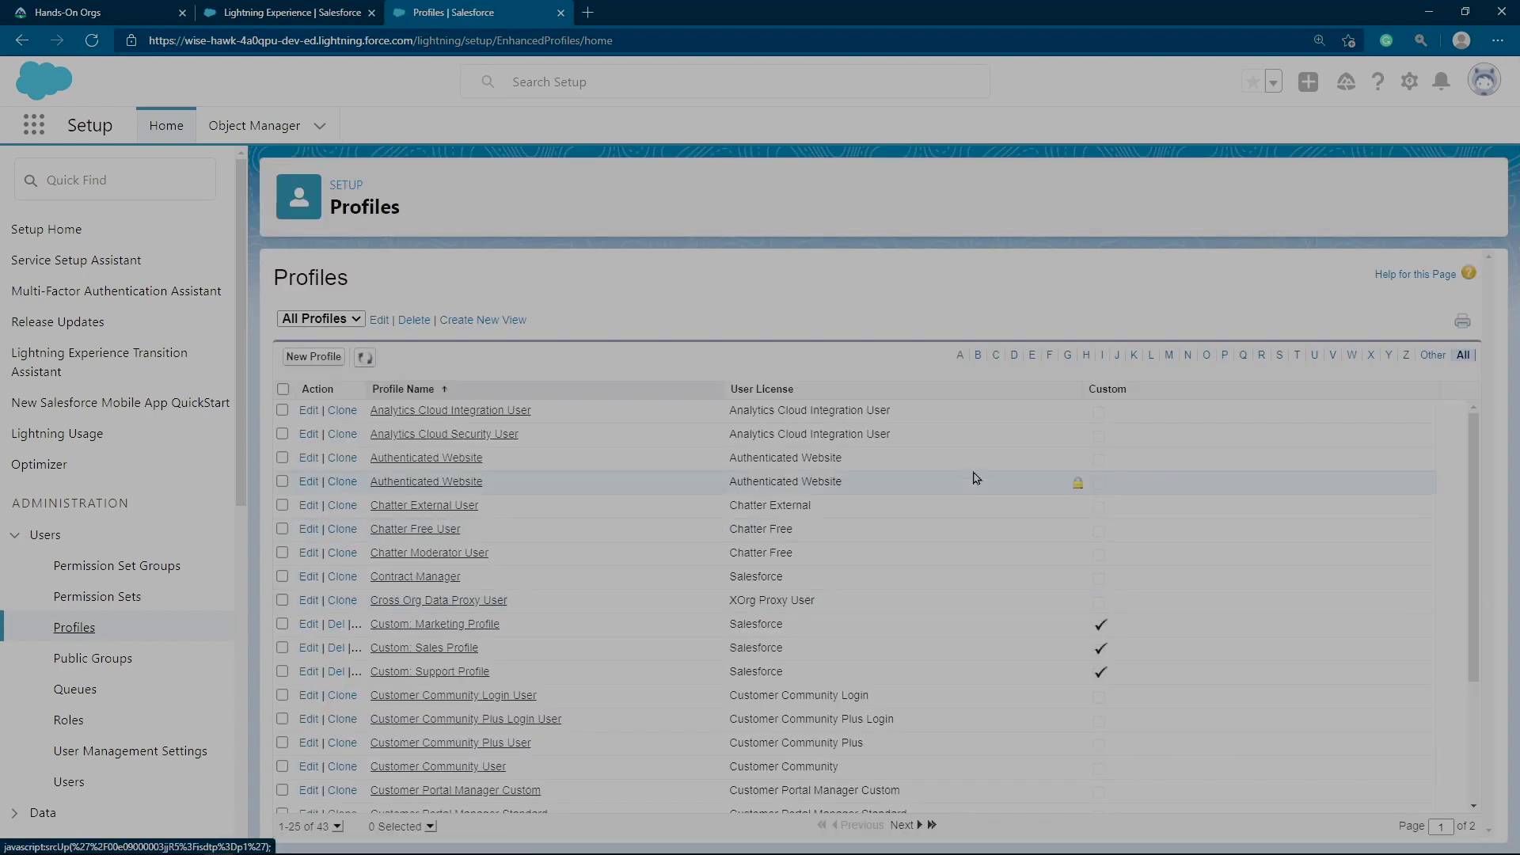
pyautogui.click(1169, 355)
pyautogui.click(383, 433)
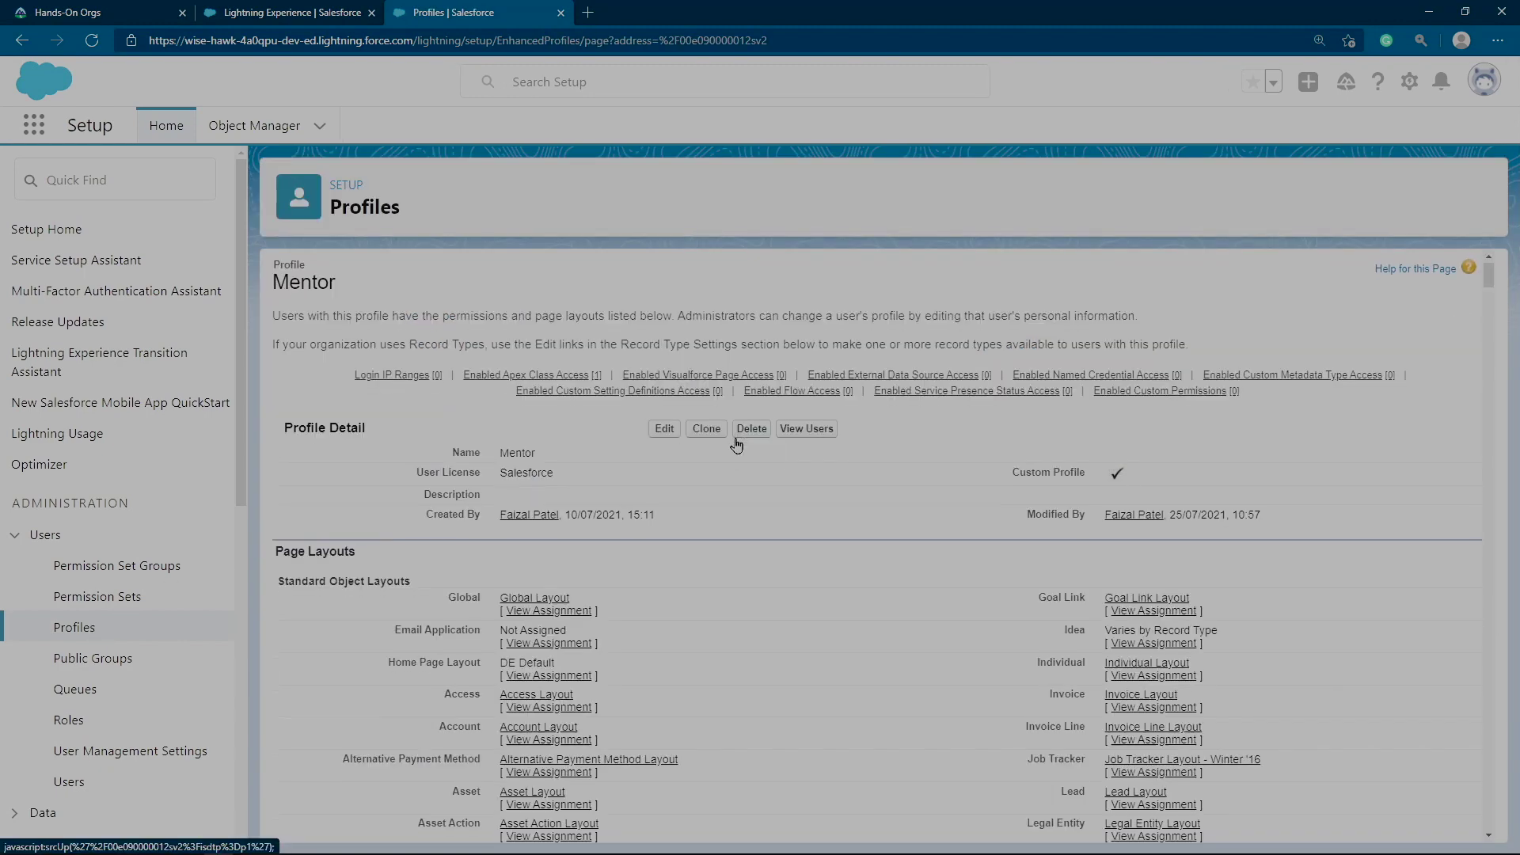
# Open the Student custom field-level security from the Mentor profile and review read and edit access for Birth Date and Email
pyautogui.scroll(-20, 738, 443)
pyautogui.scroll(-20, 841, 467)
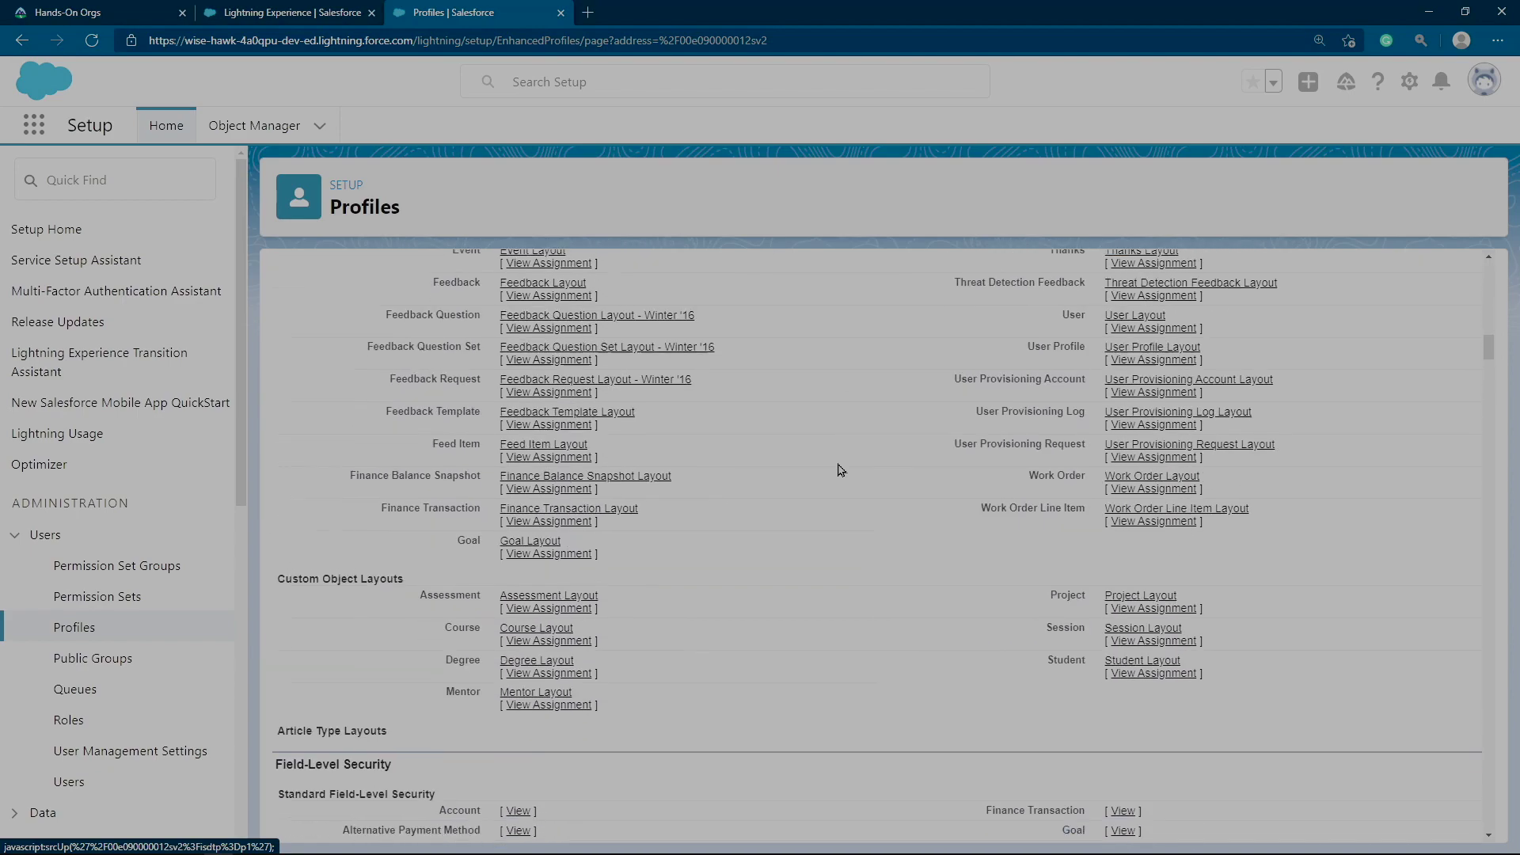
pyautogui.scroll(-10, 841, 470)
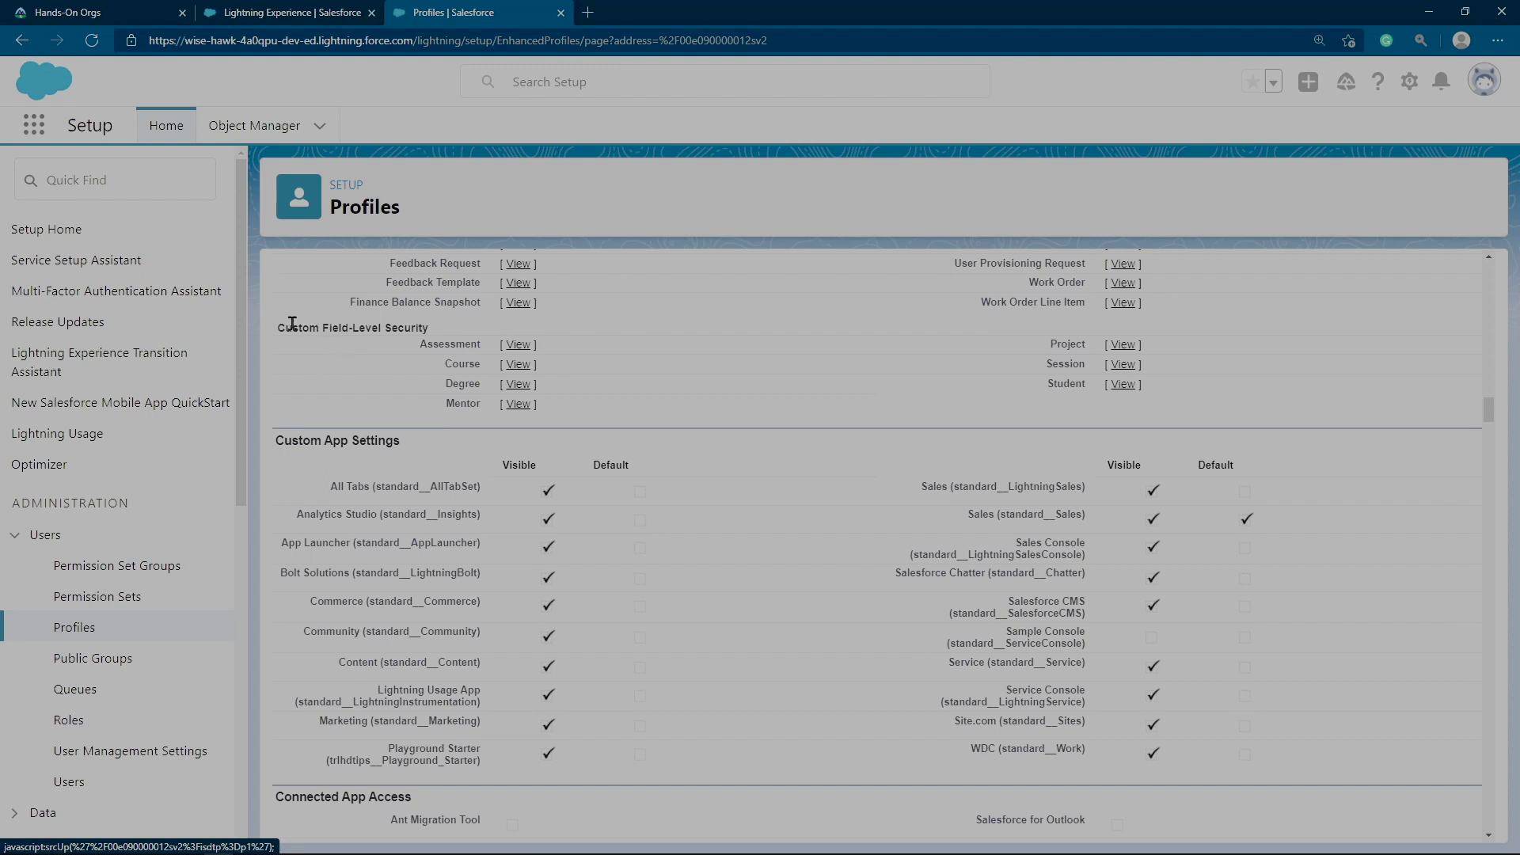
pyautogui.moveTo(293, 324); pyautogui.dragTo(489, 339)
pyautogui.click(656, 352)
pyautogui.click(1124, 386)
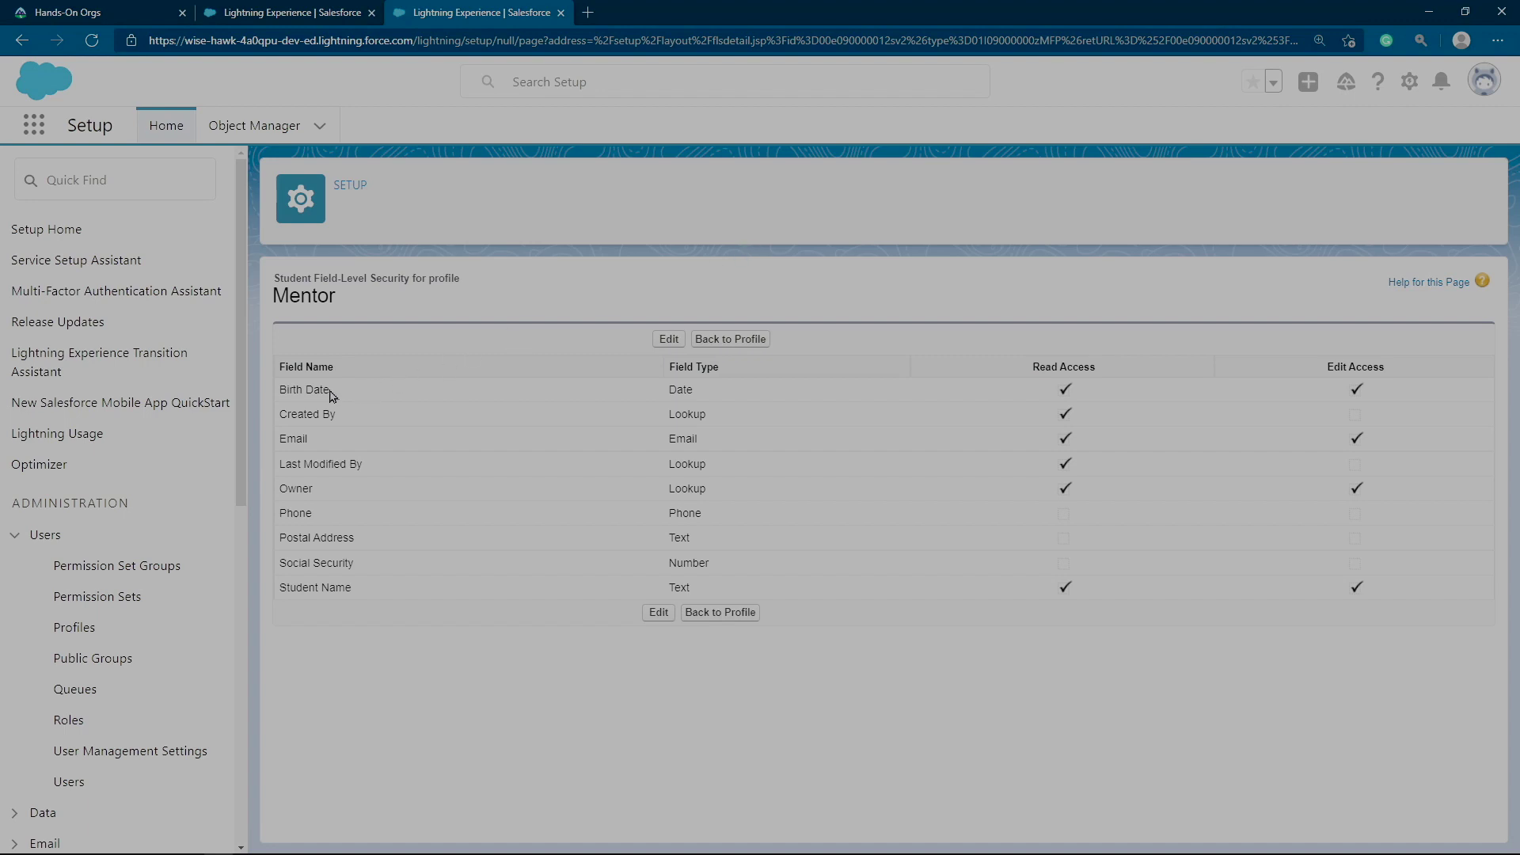
pyautogui.moveTo(331, 393); pyautogui.dragTo(1406, 398)
pyautogui.click(410, 445)
pyautogui.doubleClick(294, 440)
pyautogui.click(1179, 303)
# Remove Edit Access from the Birth Date and Email fields in the Mentor profile's Student field-level security and save
pyautogui.click(668, 339)
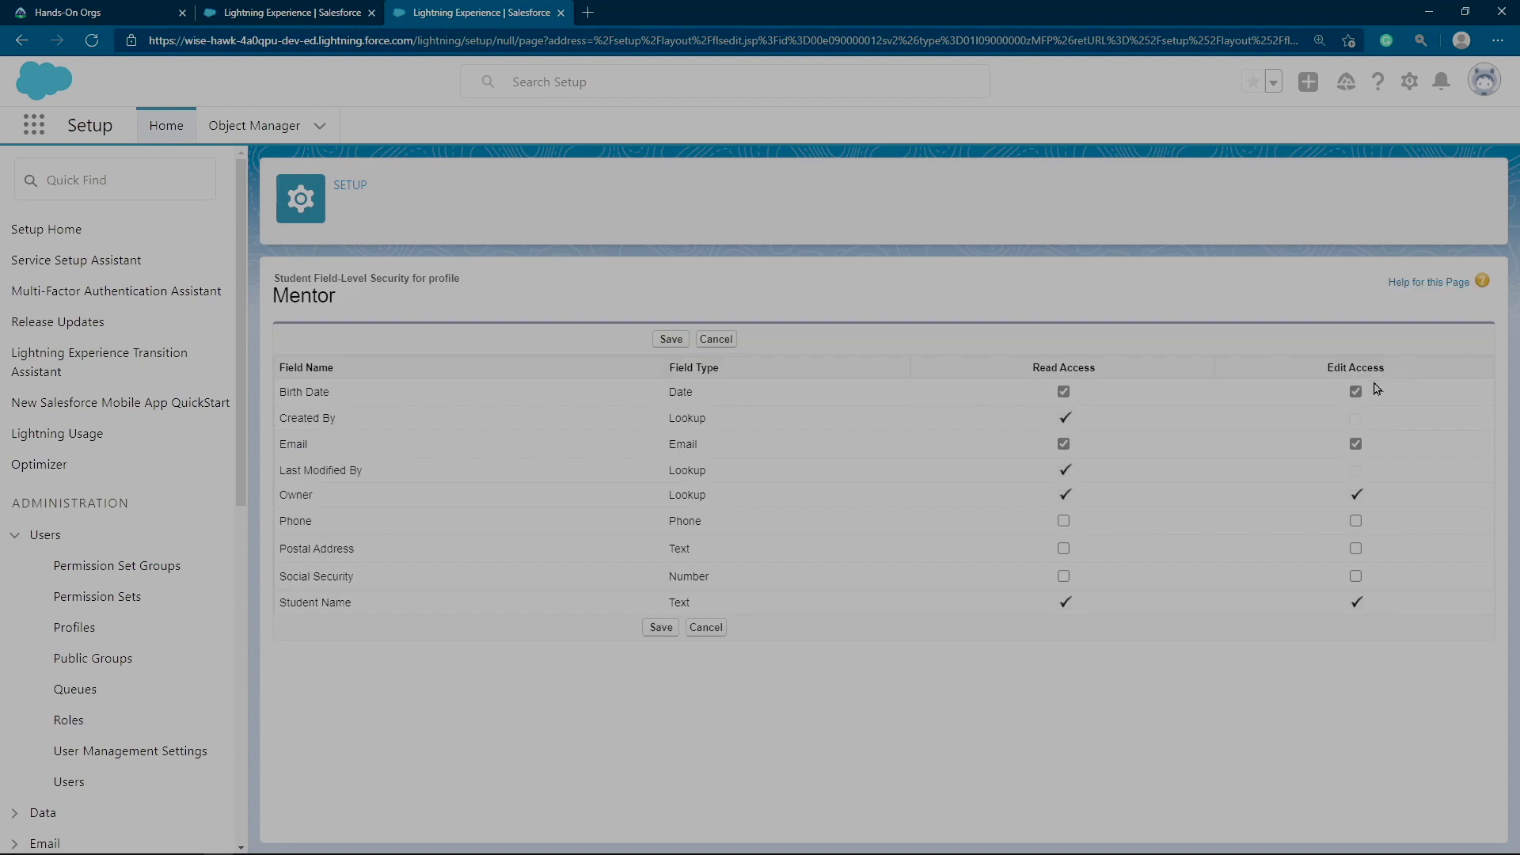
pyautogui.click(1355, 444)
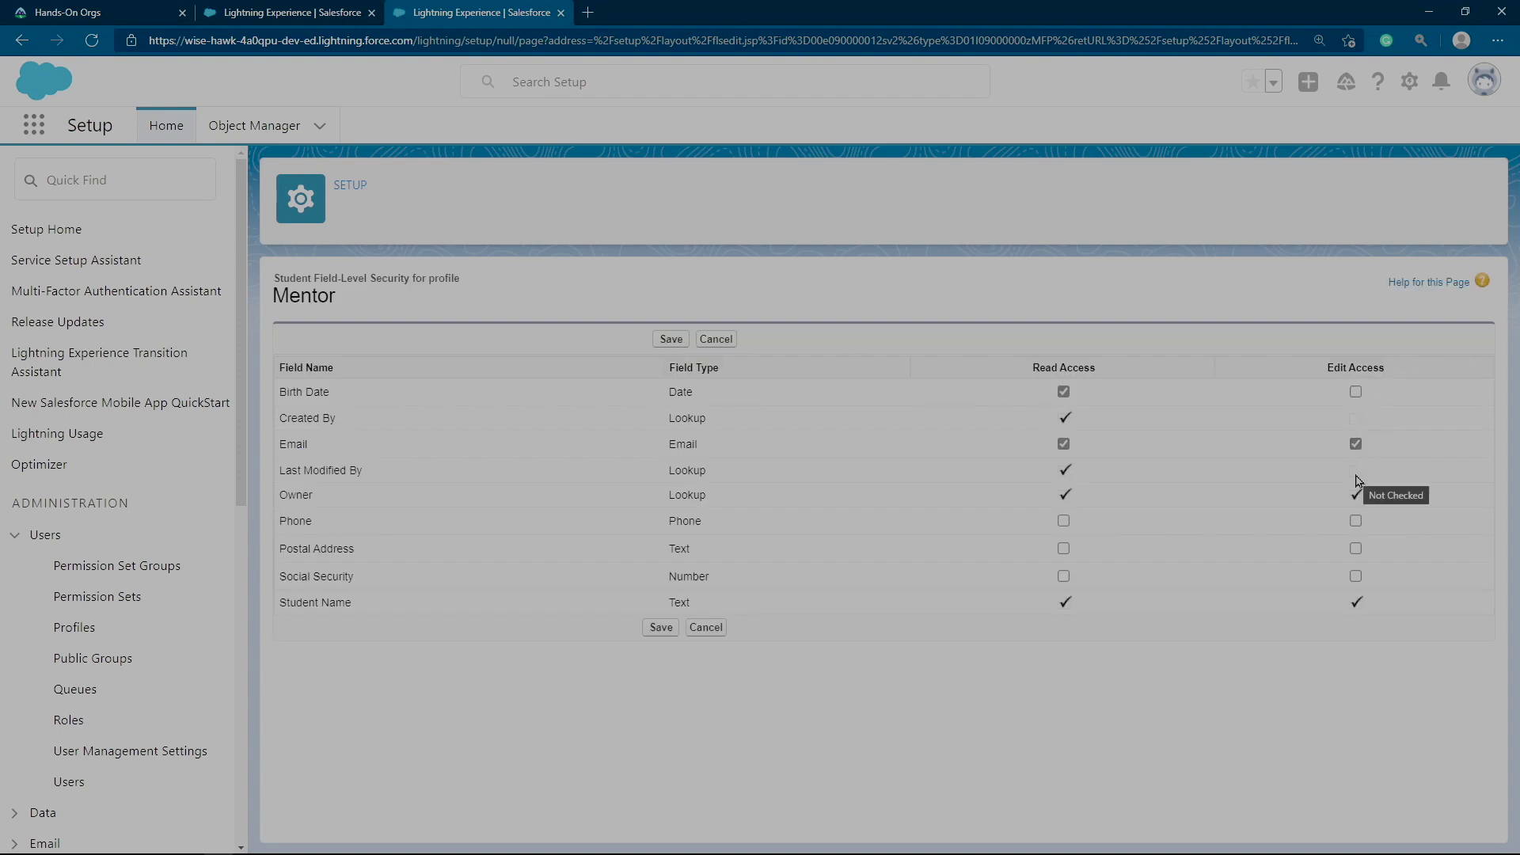
pyautogui.click(1355, 444)
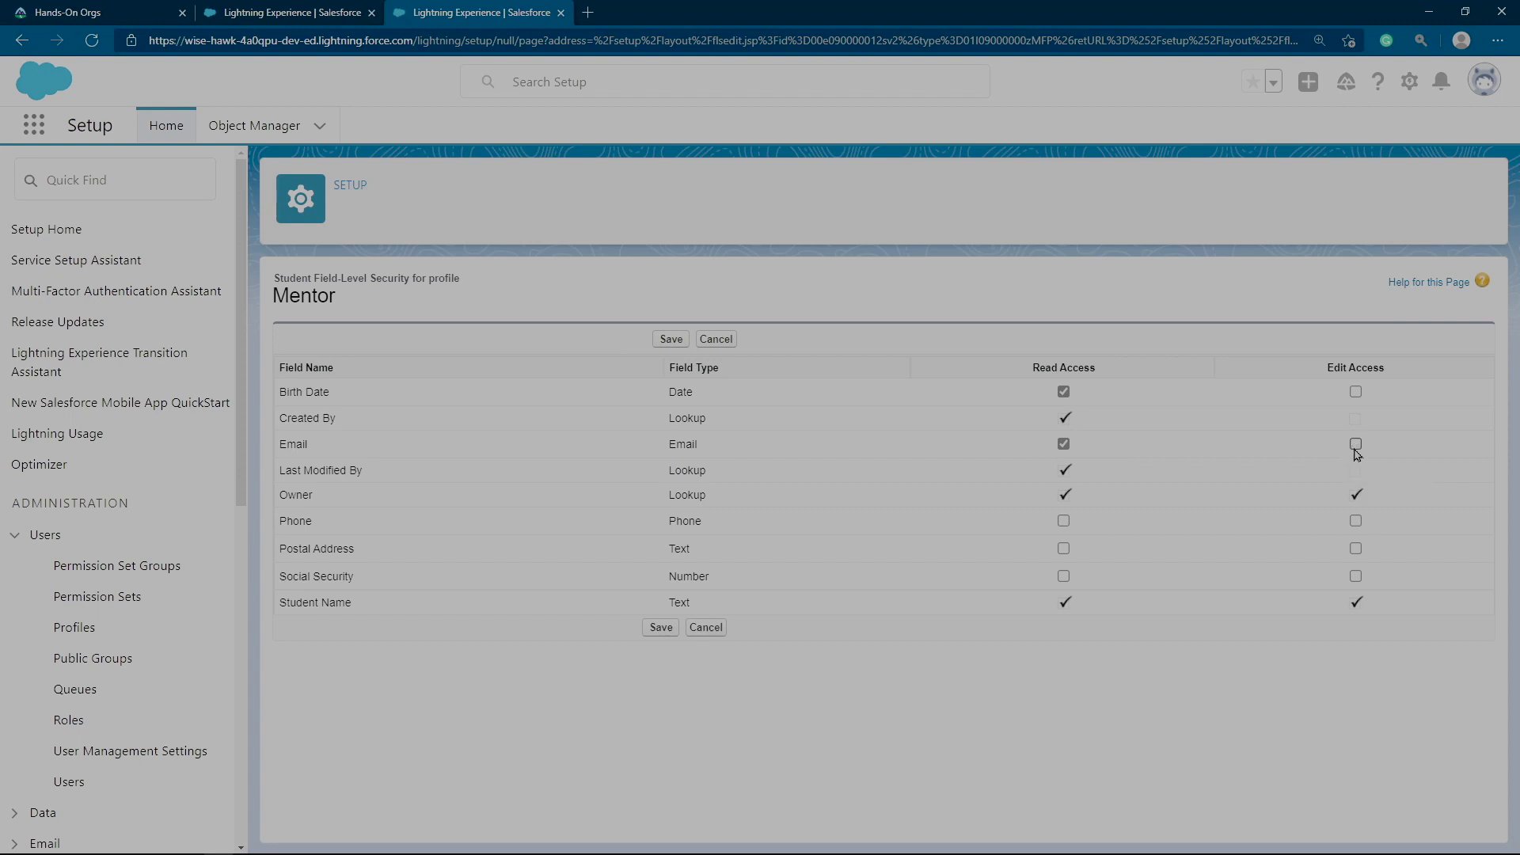
pyautogui.click(671, 340)
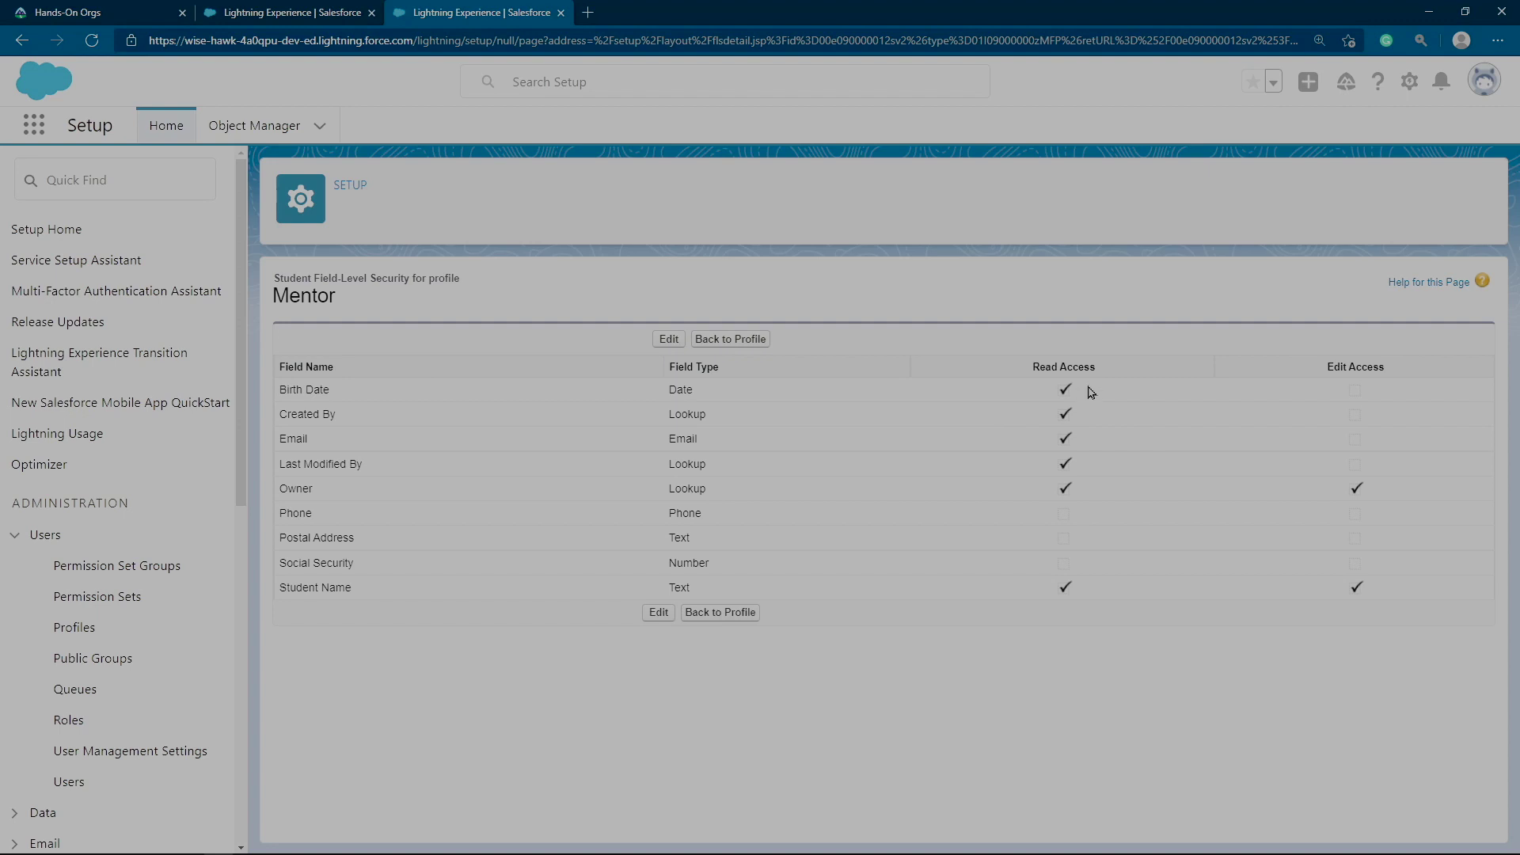
# Review the Mentor profile's read access and its hidden Student fields, and return to the profile page
pyautogui.moveTo(1065, 388); pyautogui.dragTo(1068, 495)
pyautogui.click(1086, 295)
pyautogui.moveTo(670, 517); pyautogui.dragTo(669, 567)
pyautogui.click(713, 614)
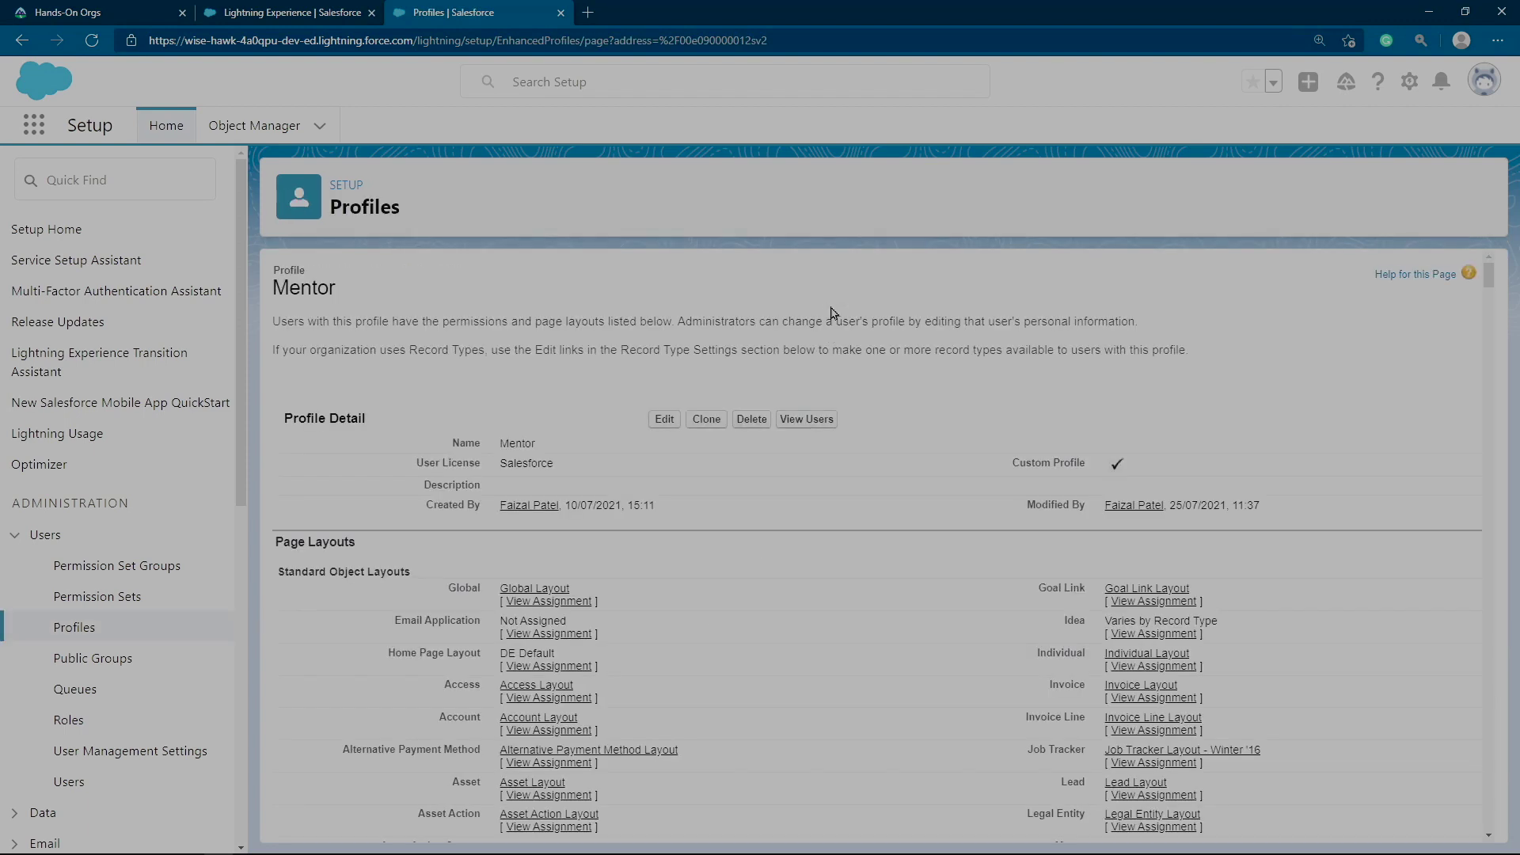
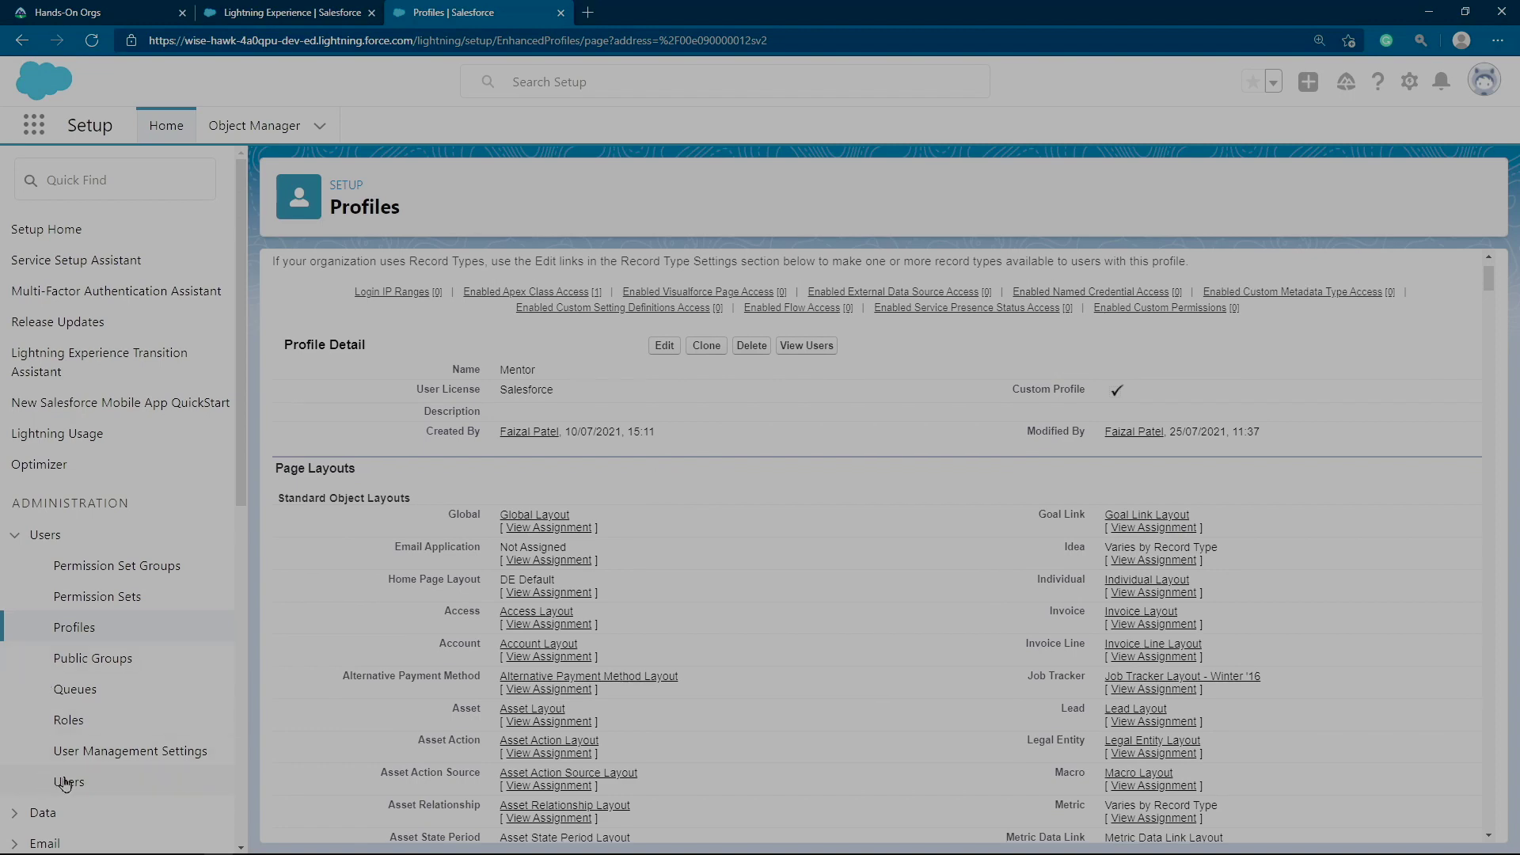
# Log in as the active Mentor-profile user and open the recently viewed student record through the App Launcher's Students item
pyautogui.click(65, 784)
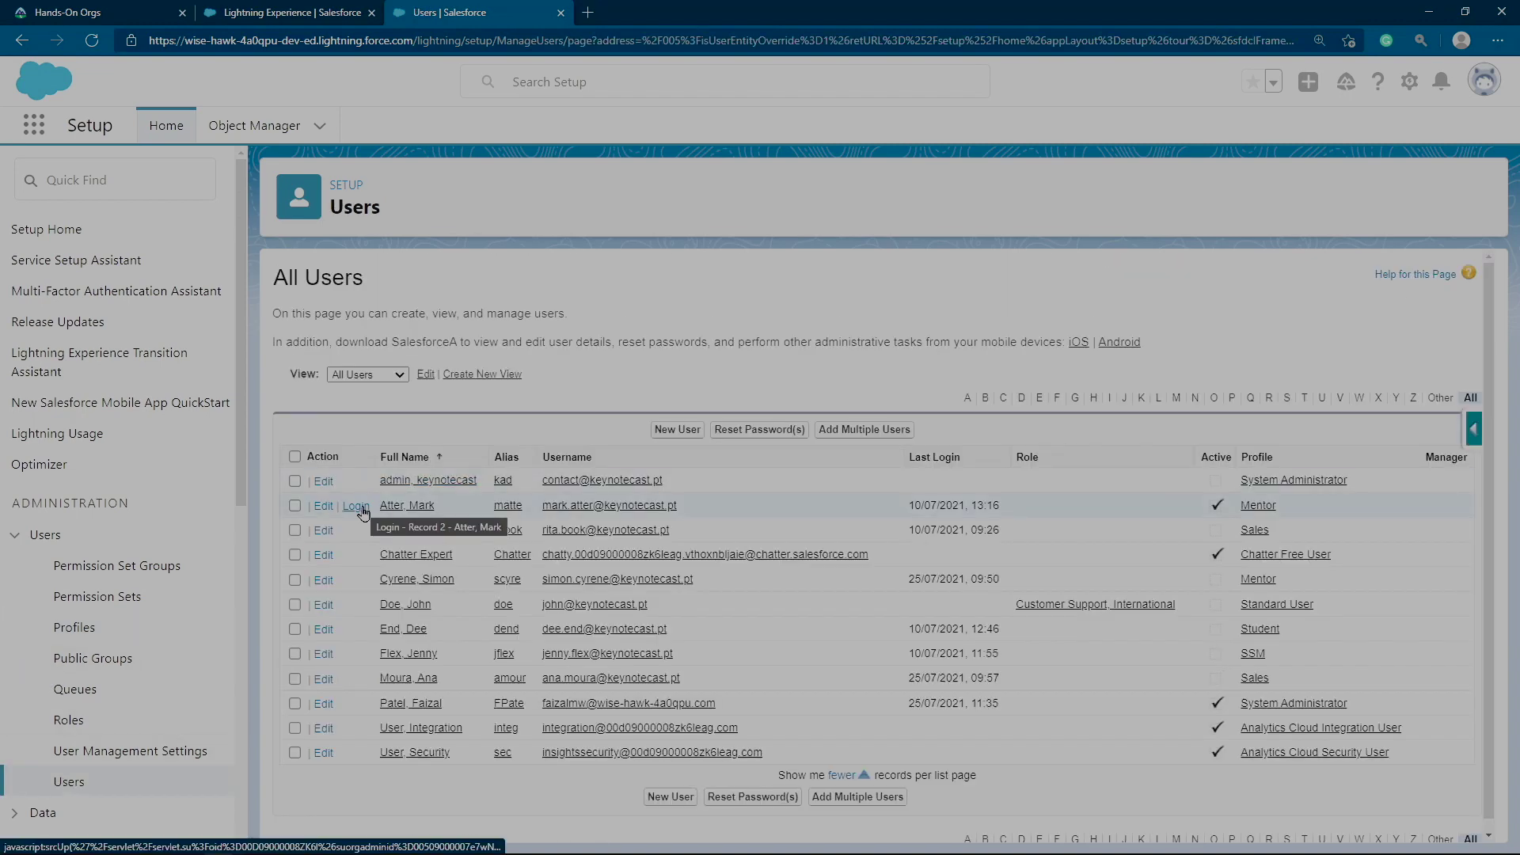
pyautogui.click(363, 510)
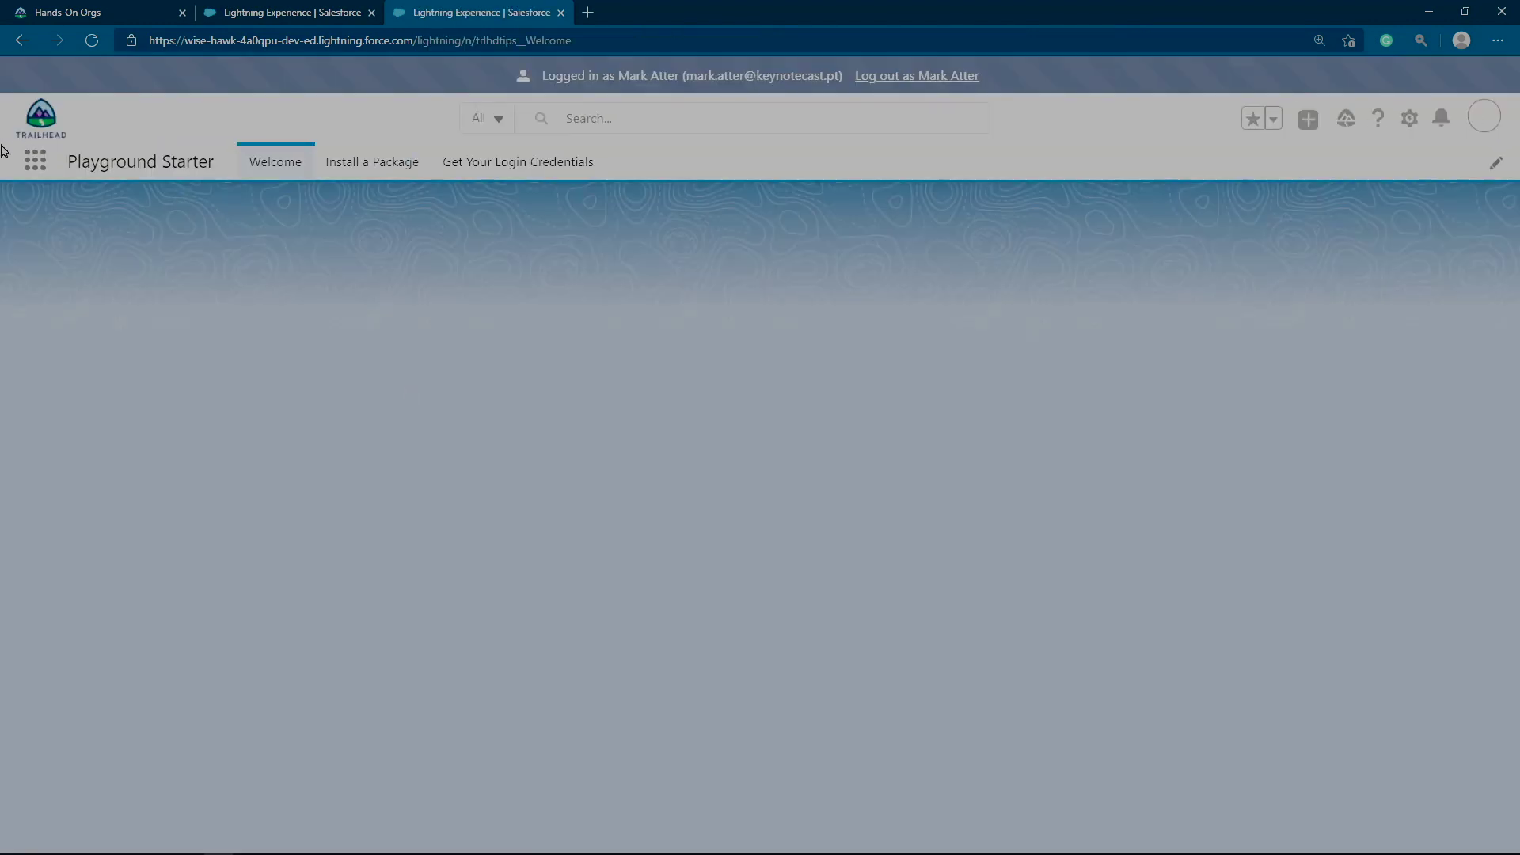
pyautogui.click(35, 160)
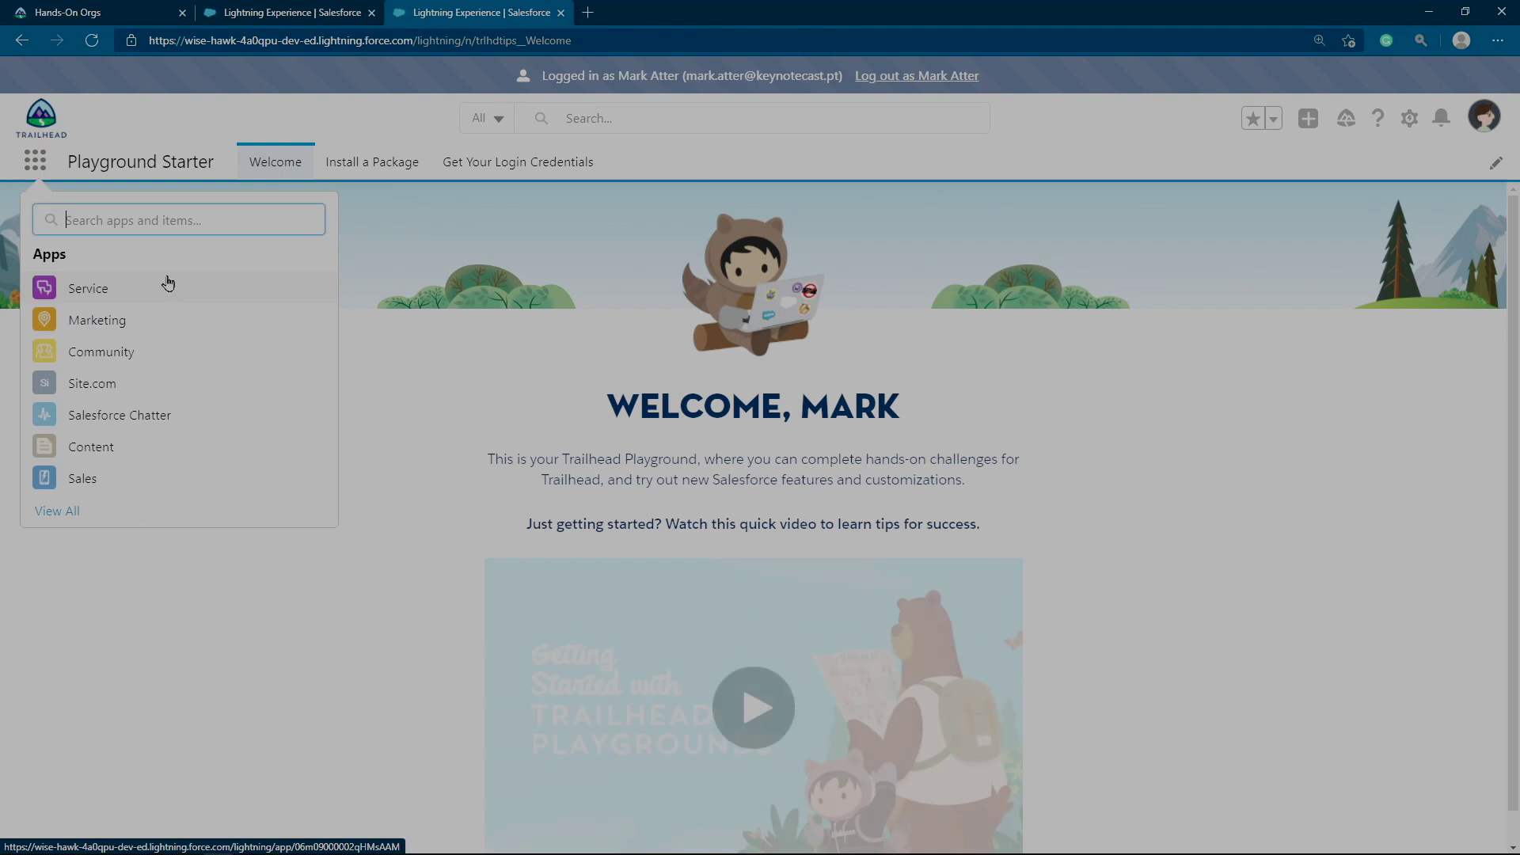
pyautogui.write('Stden')
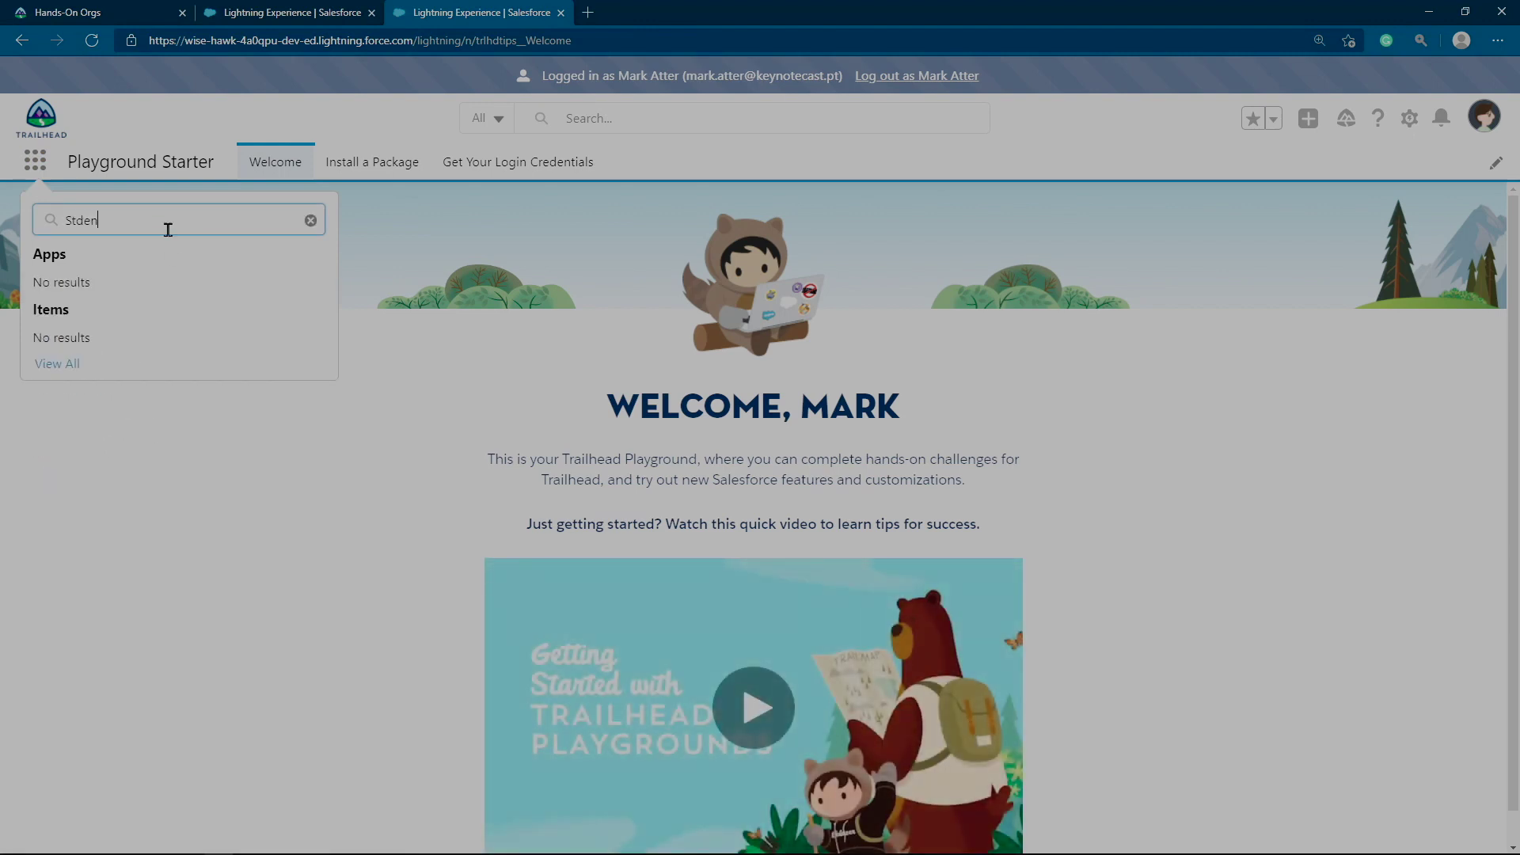
pyautogui.press('BackSpace')
pyautogui.press('BackSpace')
pyautogui.write('tude')
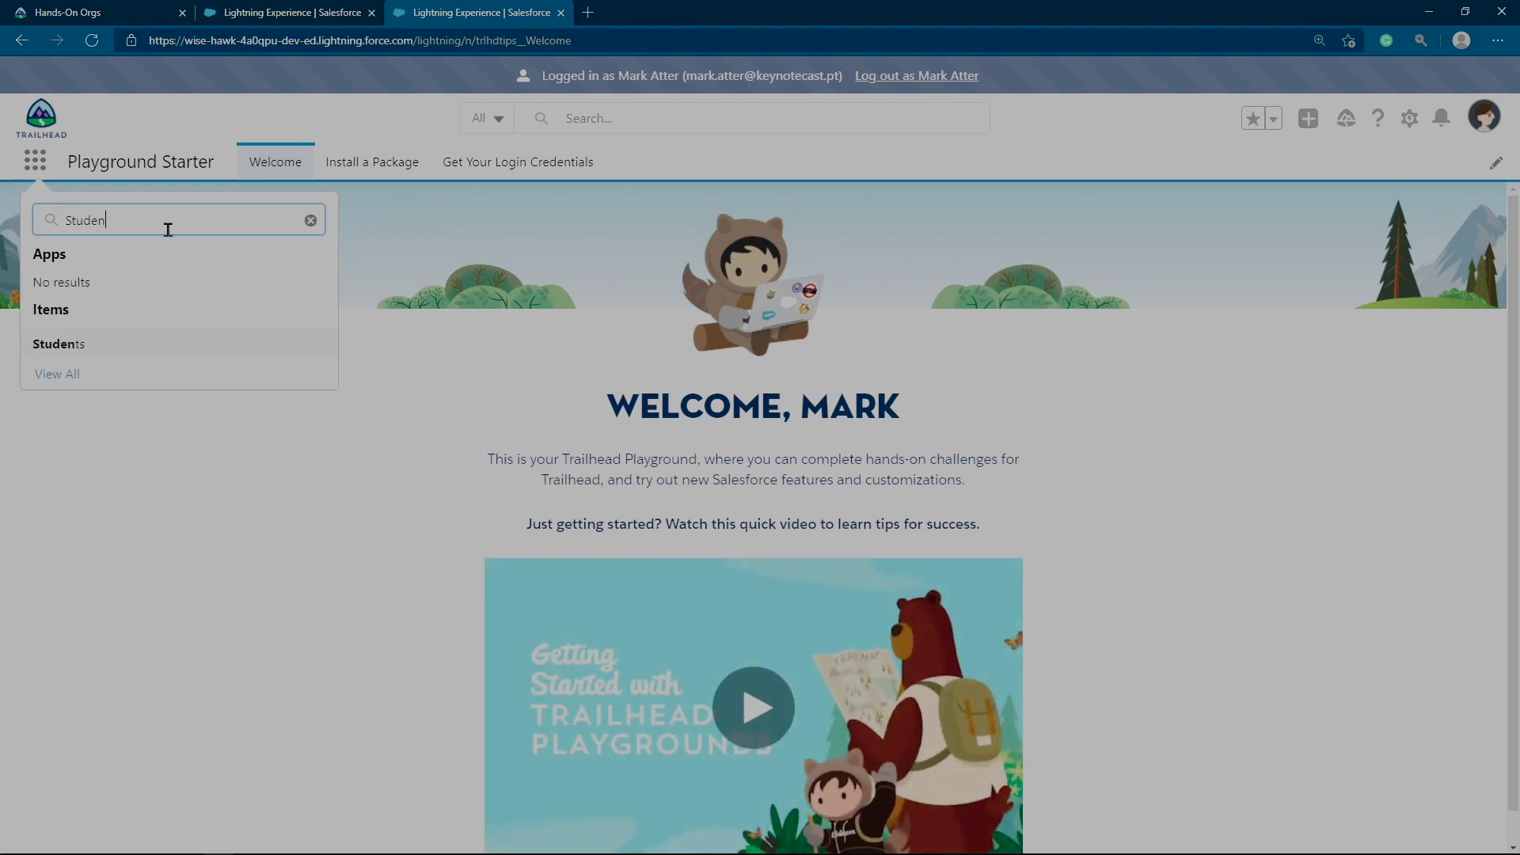
pyautogui.click(86, 345)
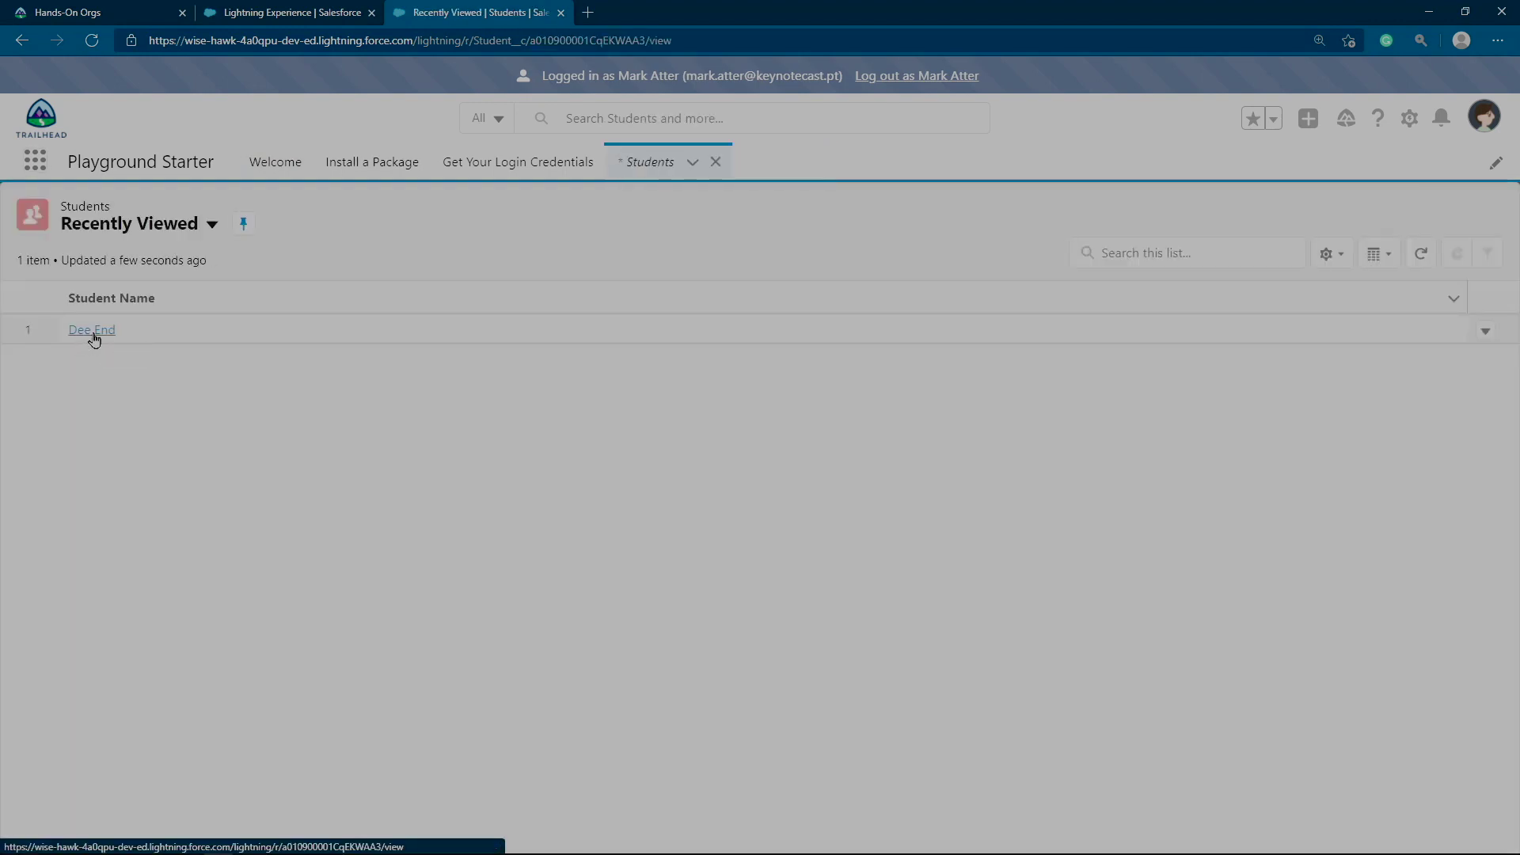
pyautogui.click(92, 336)
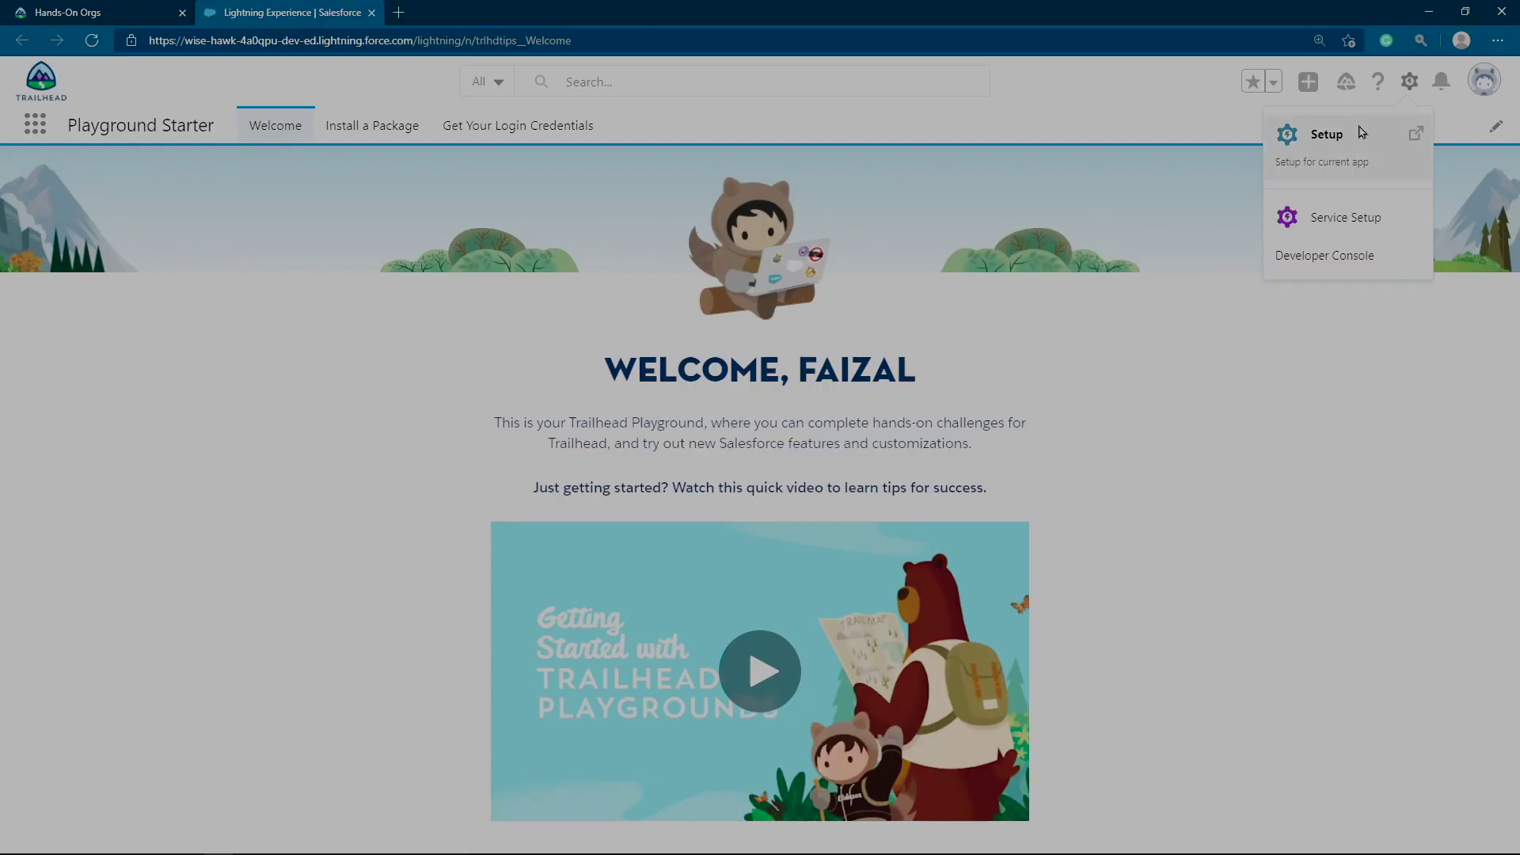
# Start a new permission set in Setup and label it ReadPostalAddressStudent
pyautogui.click(1361, 135)
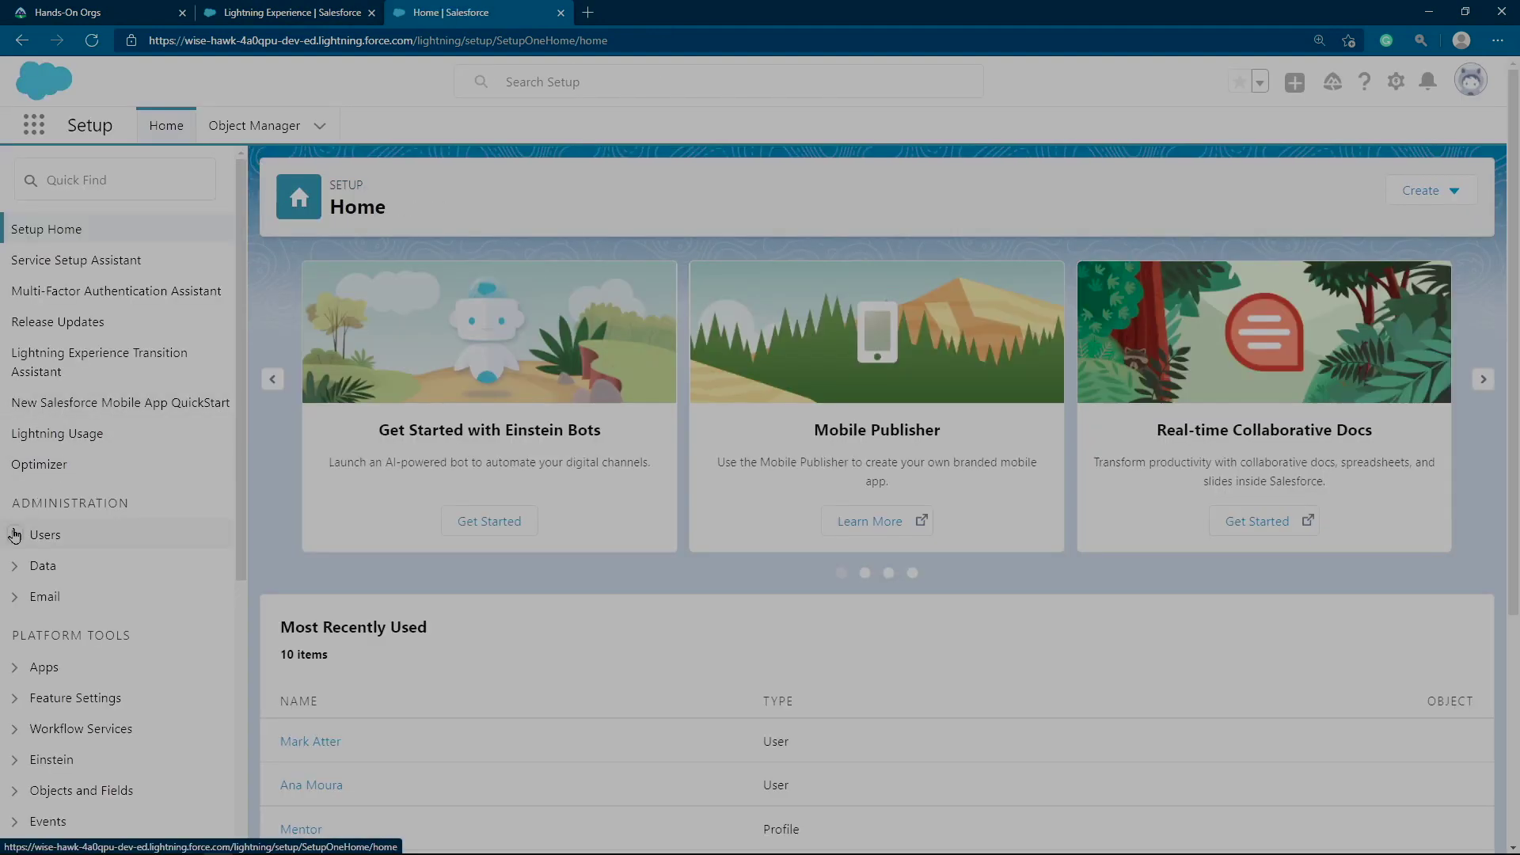
pyautogui.click(17, 536)
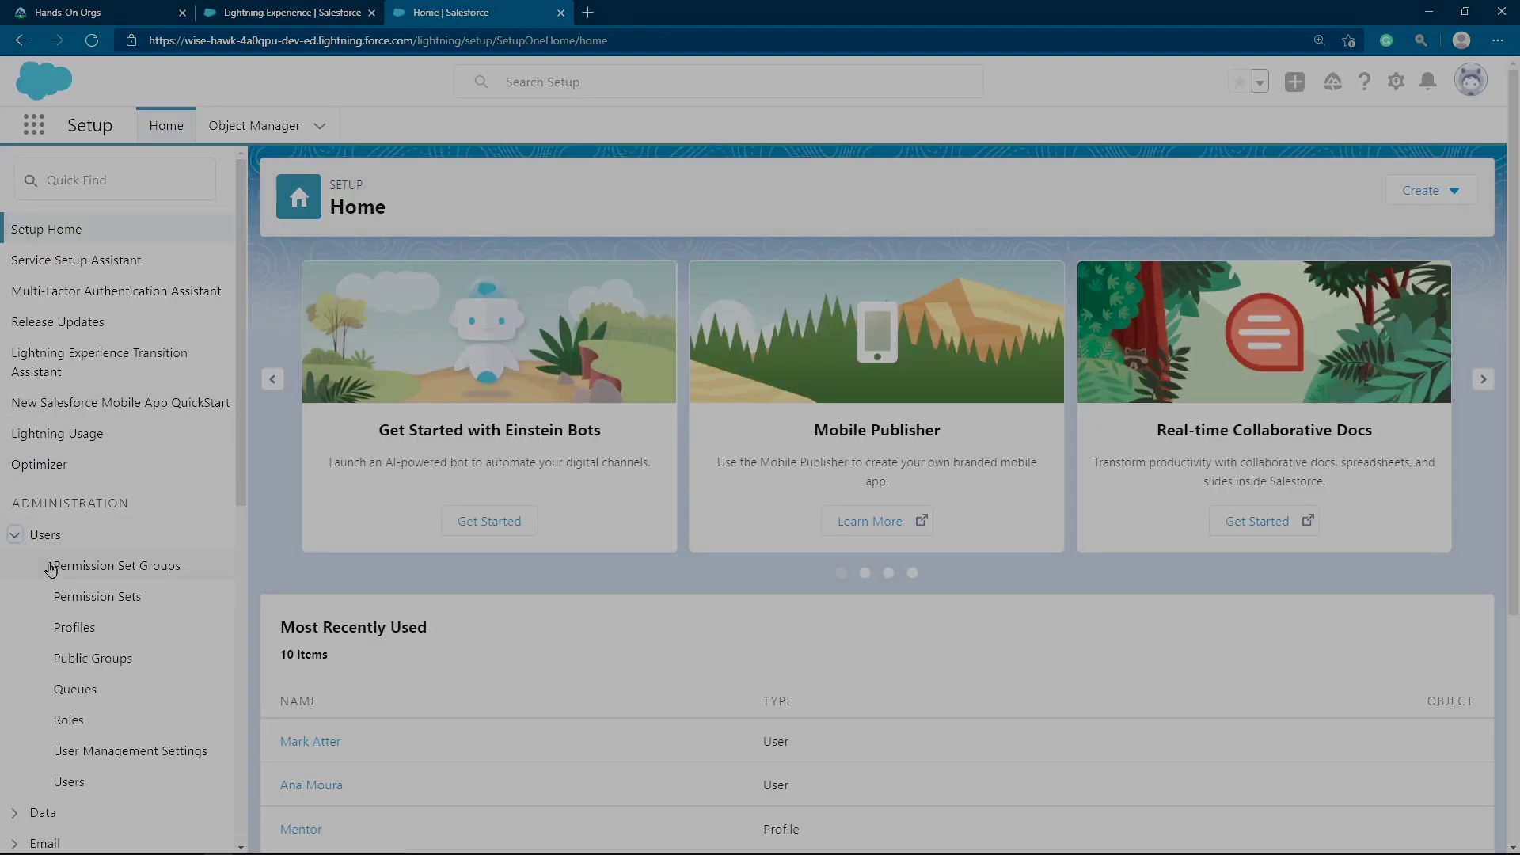
pyautogui.click(85, 597)
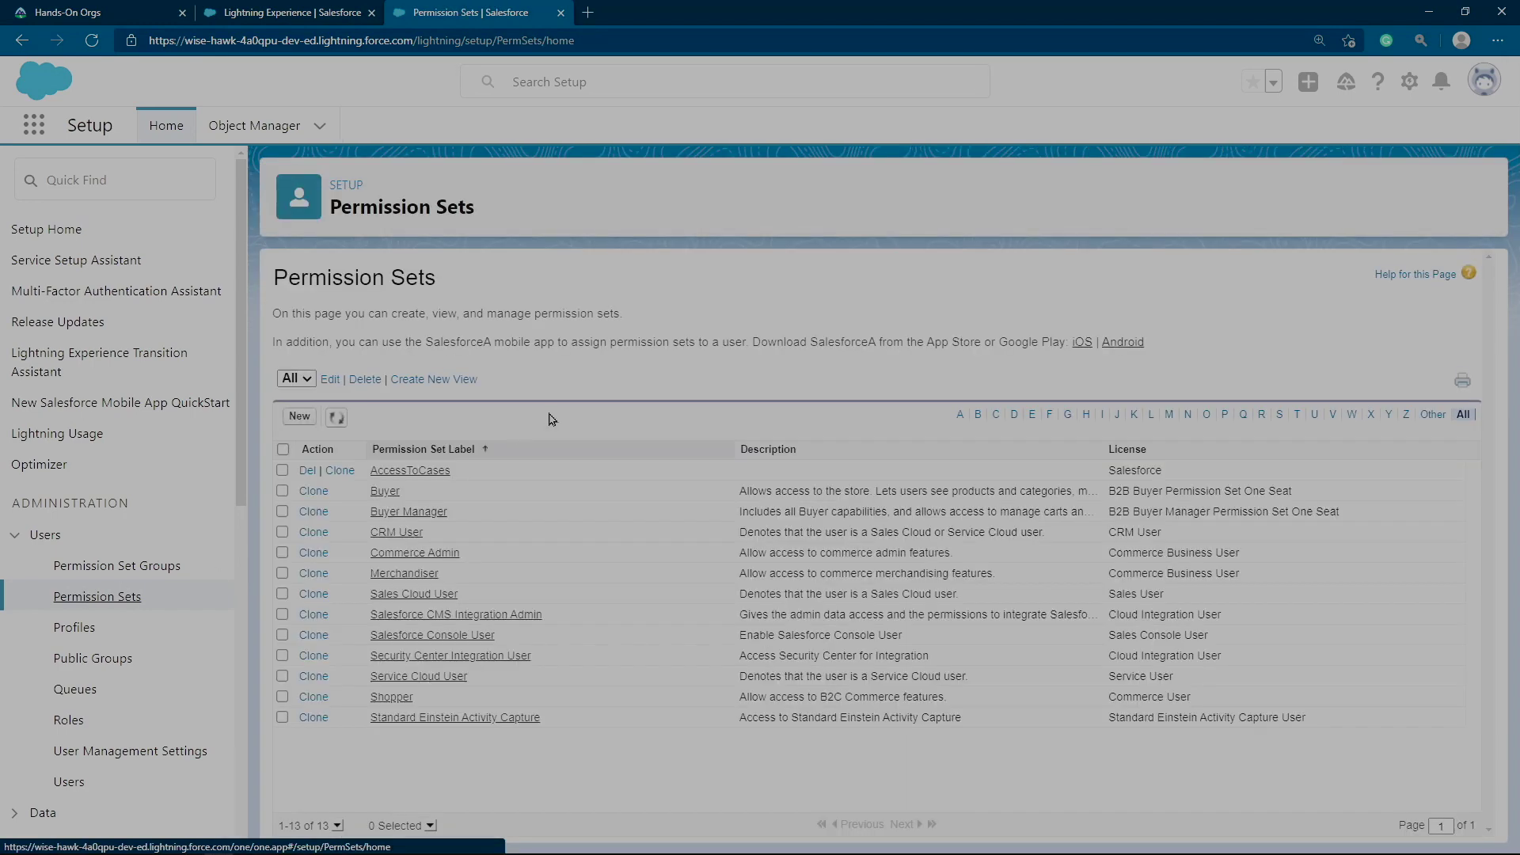
pyautogui.click(306, 420)
pyautogui.click(544, 415)
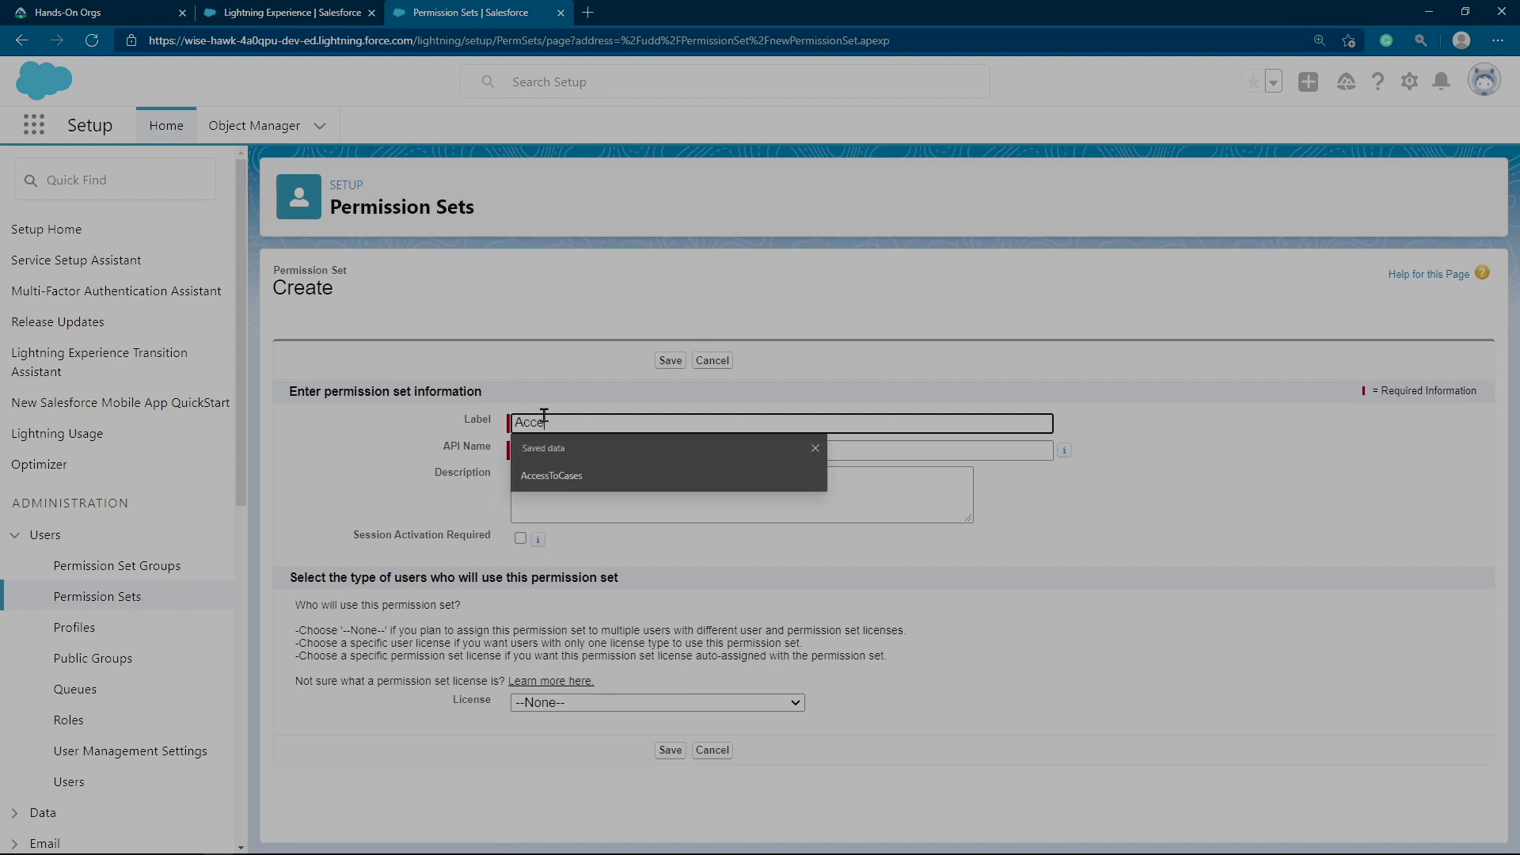
pyautogui.press('BackSpace')
pyautogui.press('BackSpace')
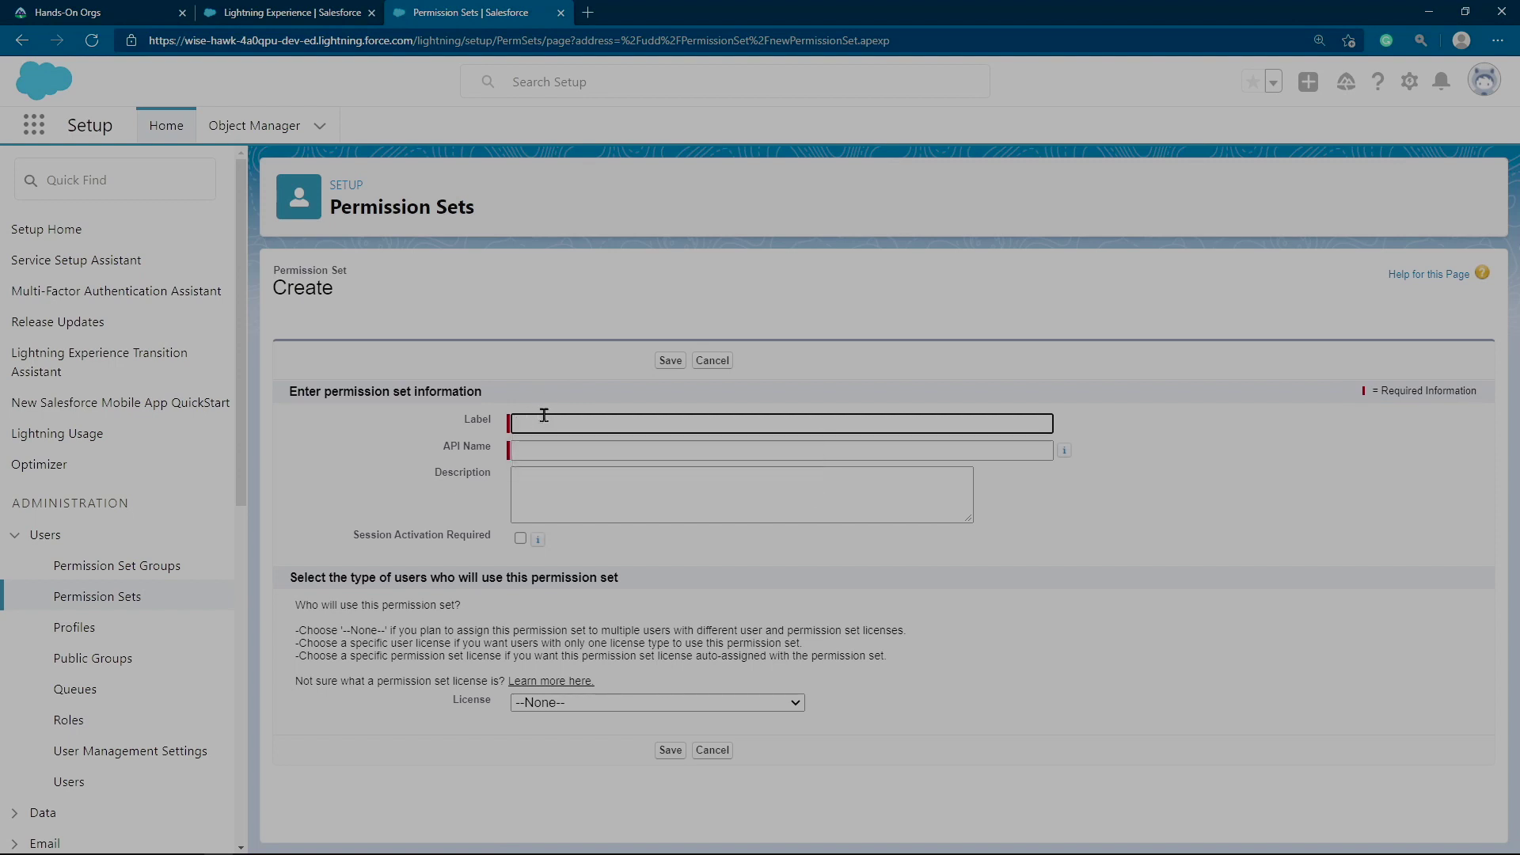
pyautogui.write('Read PostalAddress')
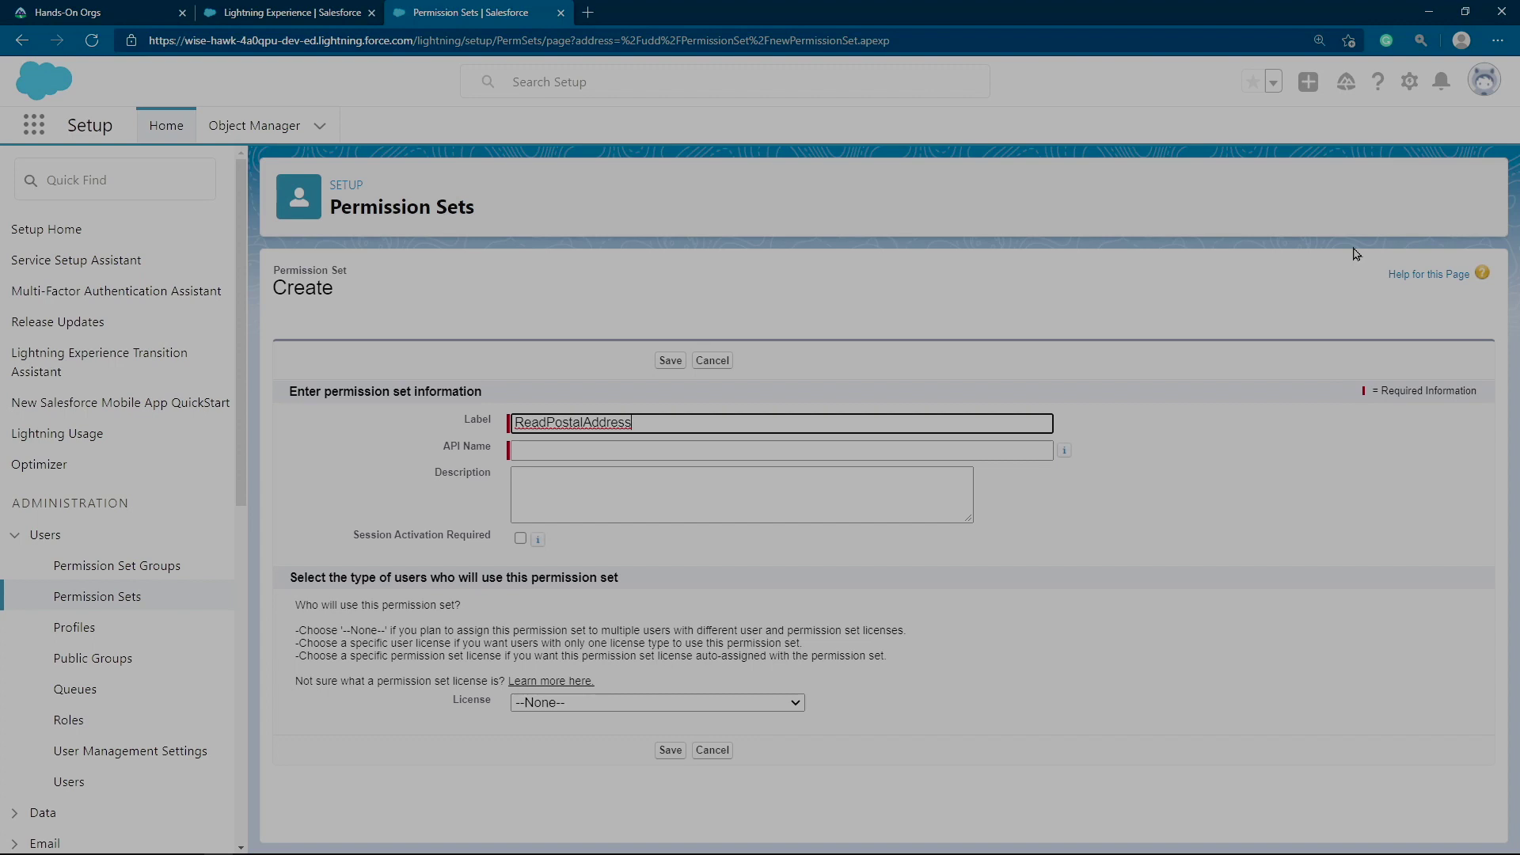
pyautogui.write('Student')
pyautogui.press('Tab')
# Set the new permission set's license to Salesforce, save it, and return to the Permission Sets list
pyautogui.click(673, 702)
pyautogui.scroll(-3, 676, 635)
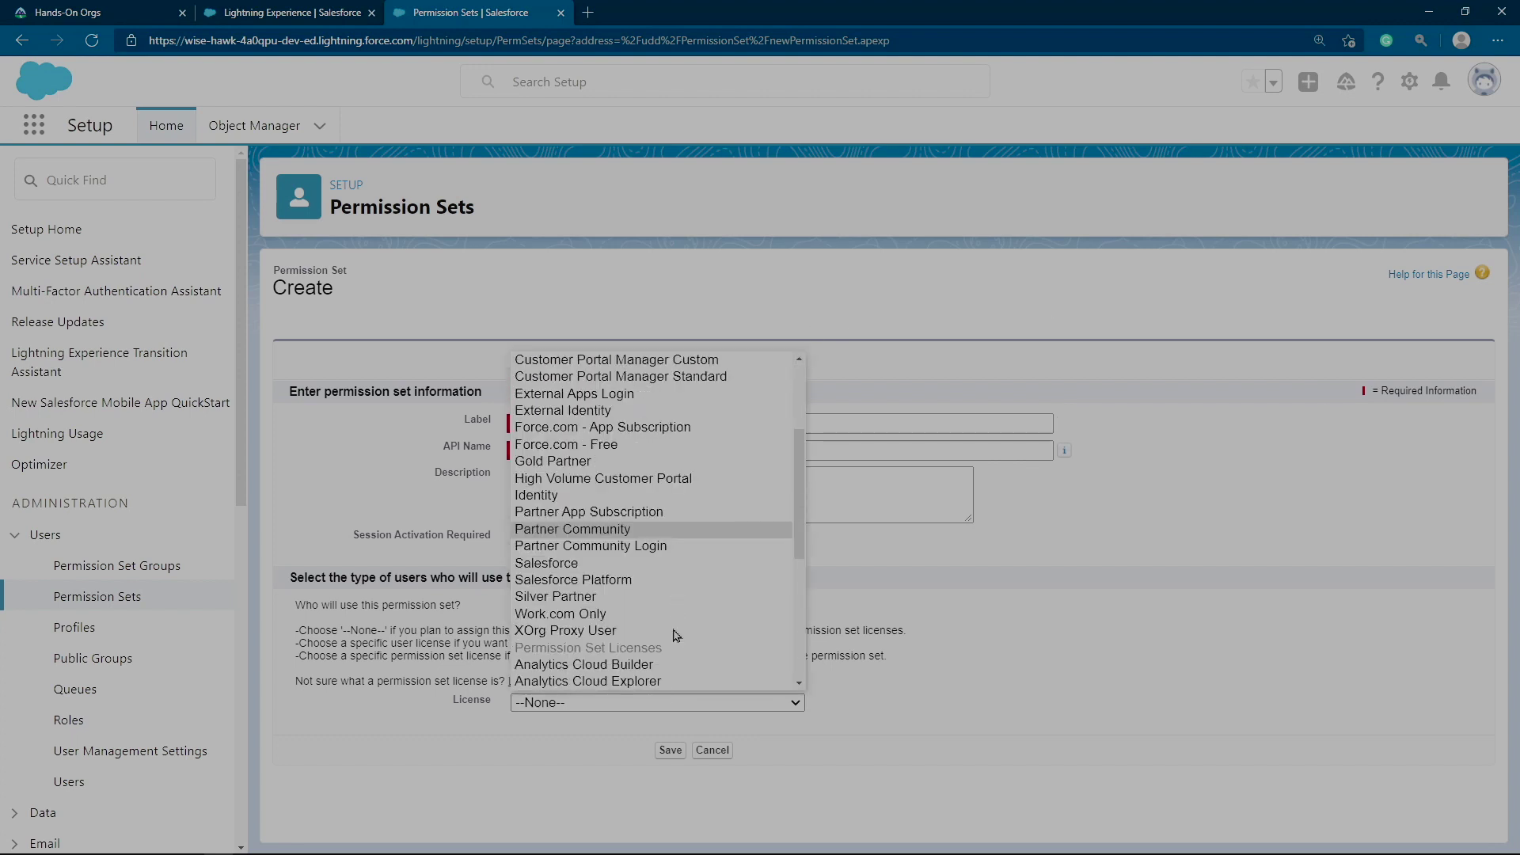
pyautogui.click(637, 563)
pyautogui.click(668, 749)
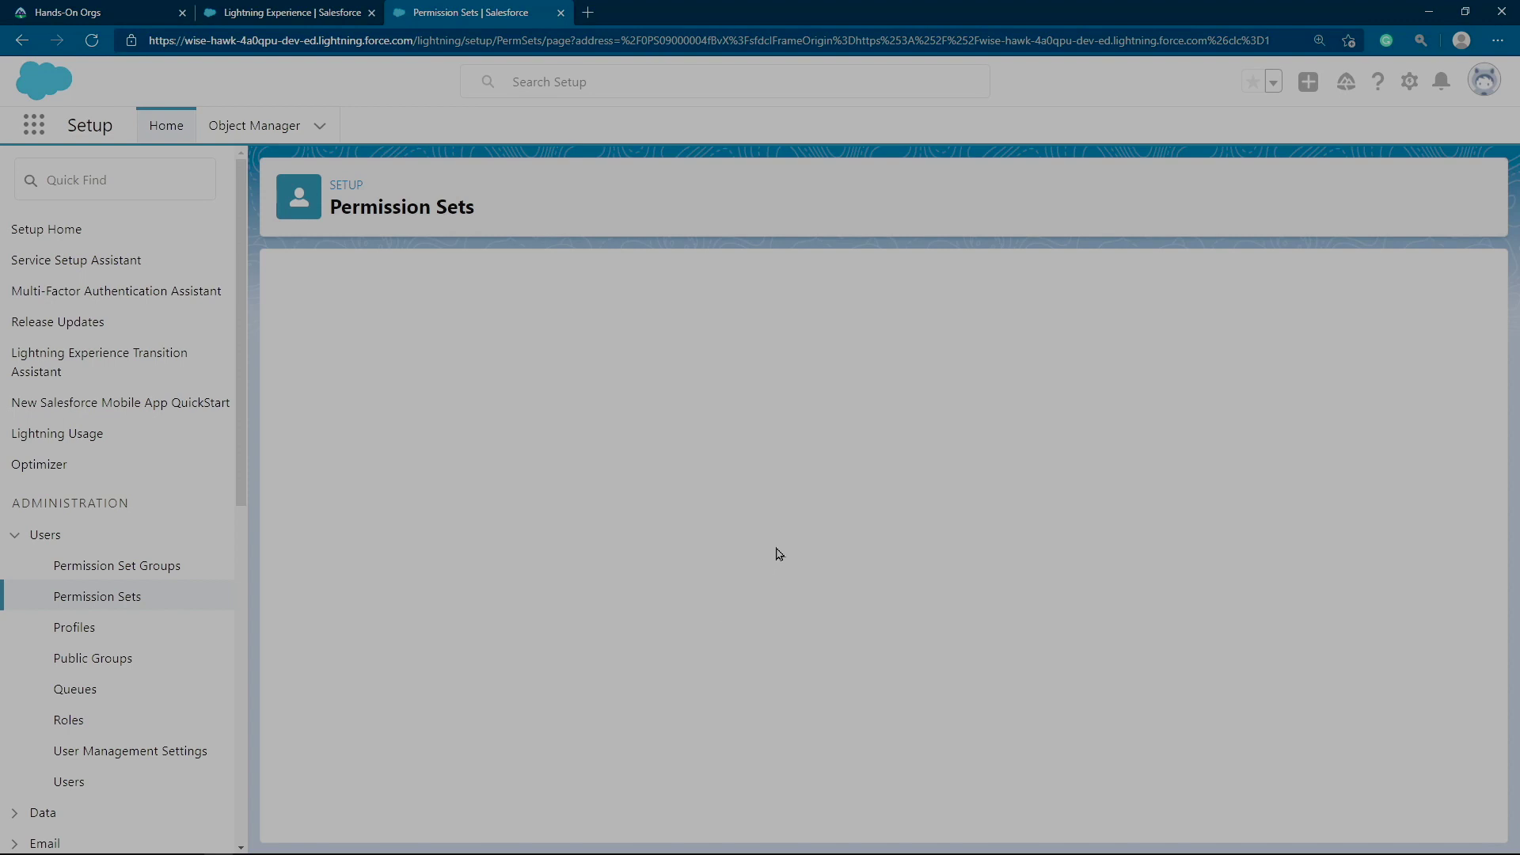
pyautogui.click(122, 596)
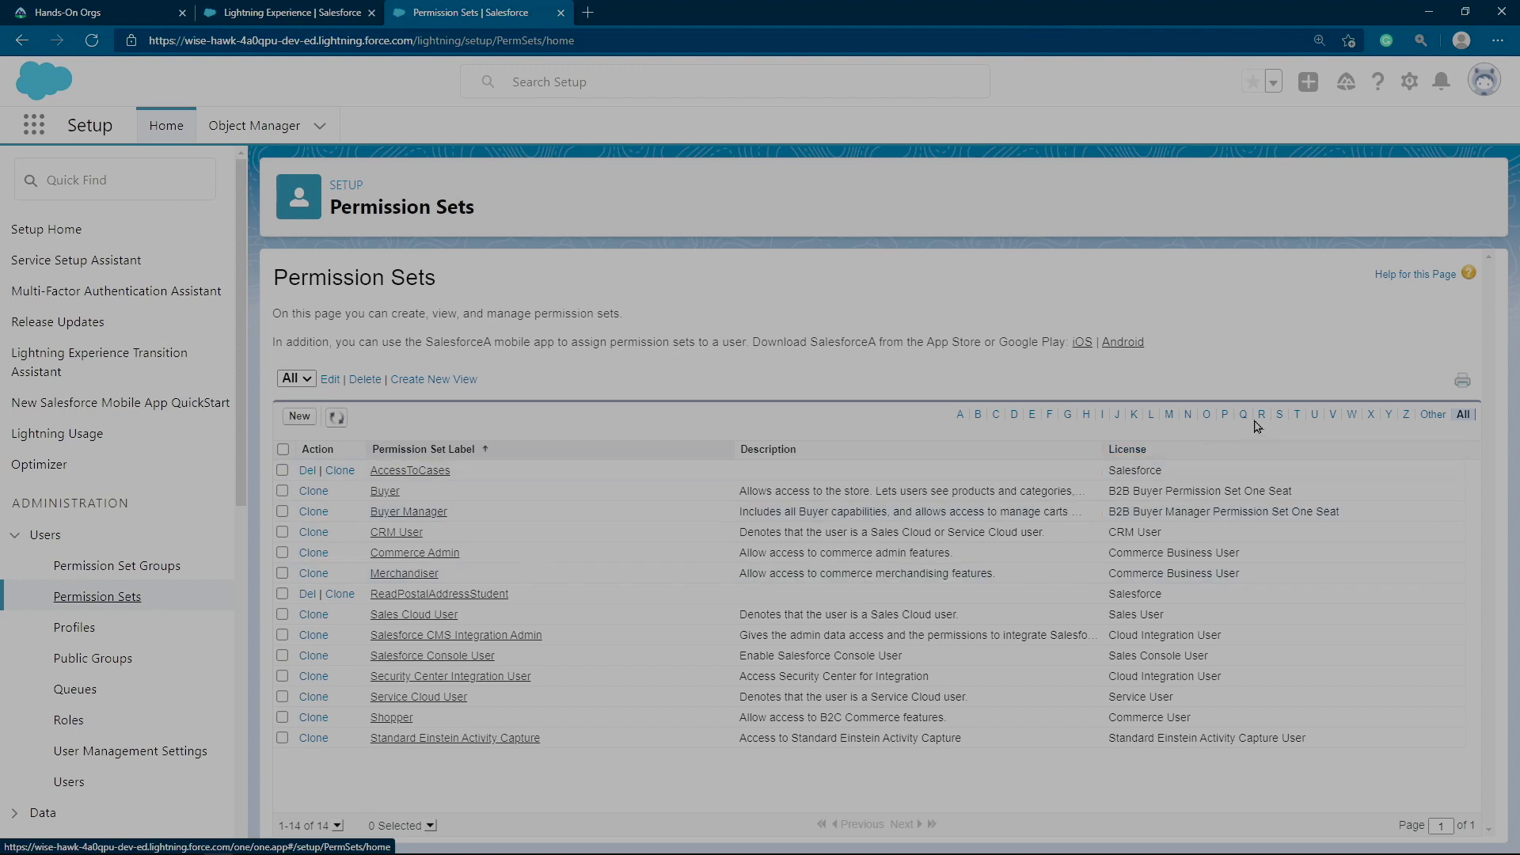
# Open the Students object settings of the ReadPostalAddressStudent permission set
pyautogui.click(1263, 417)
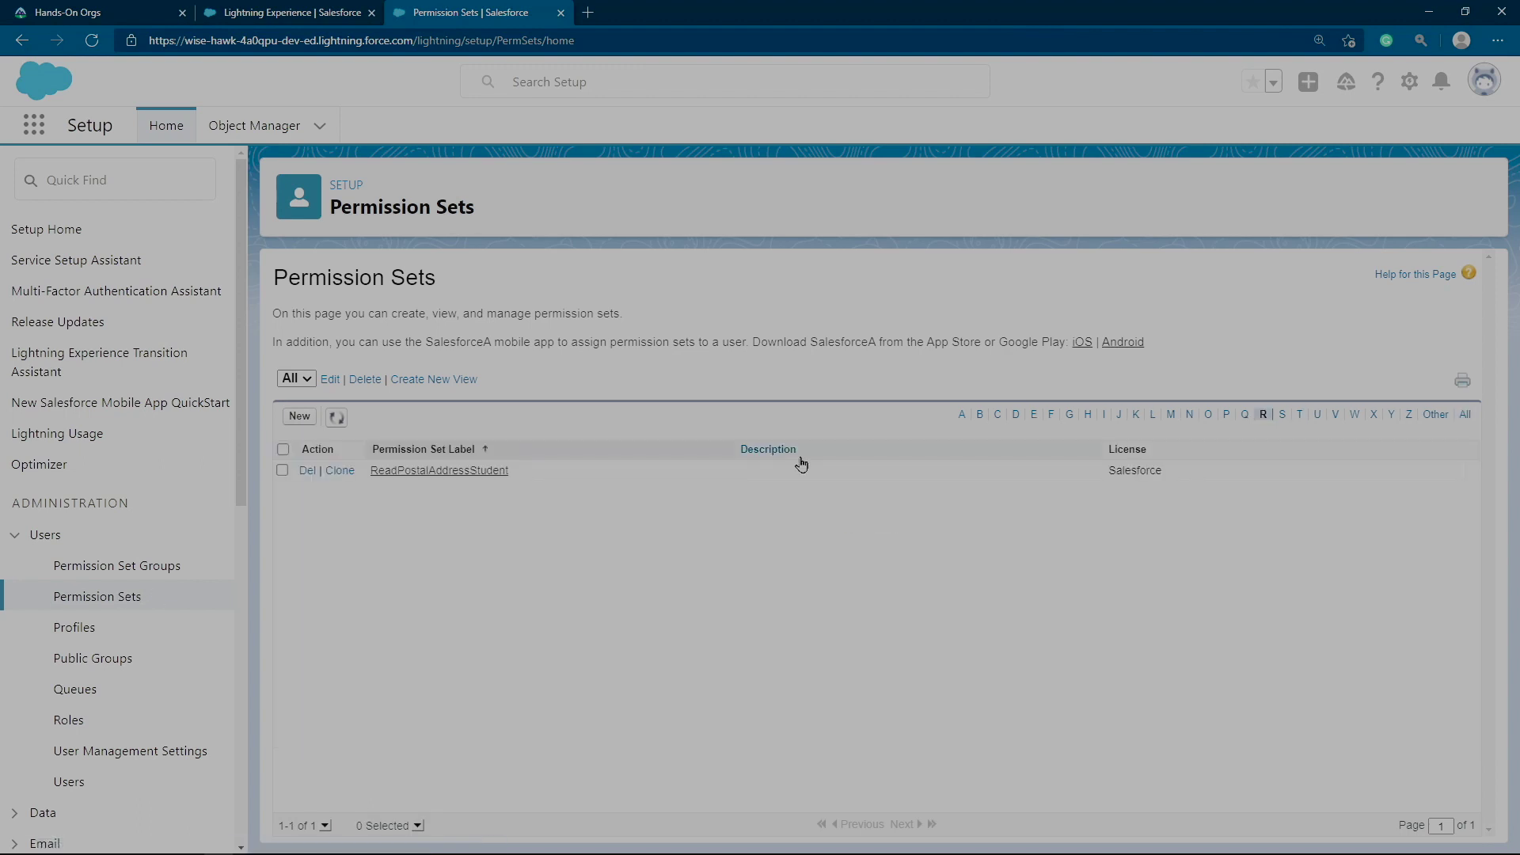
pyautogui.click(431, 474)
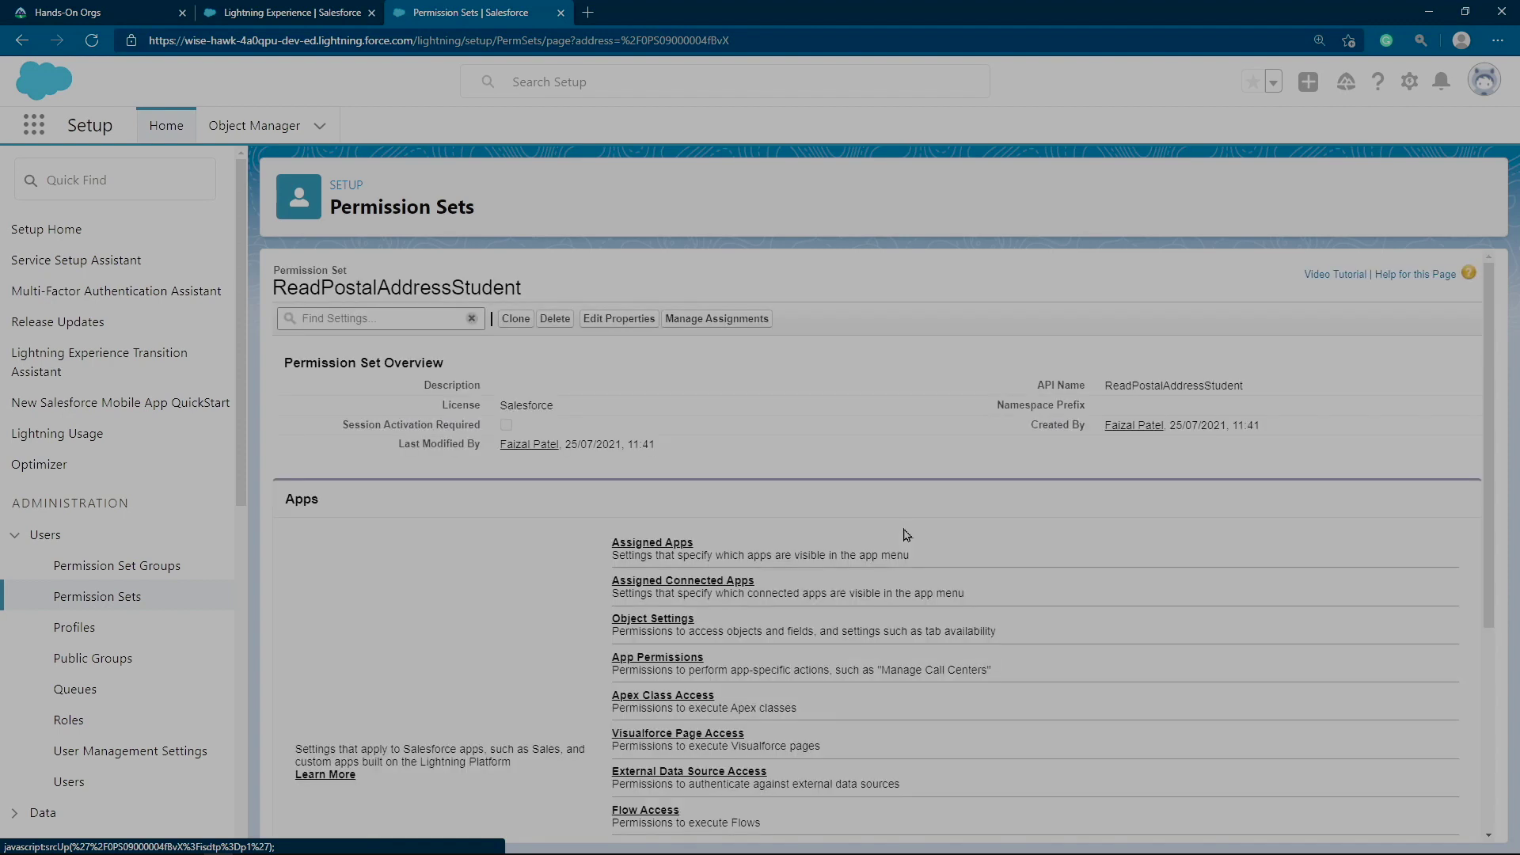
pyautogui.scroll(-2, 906, 536)
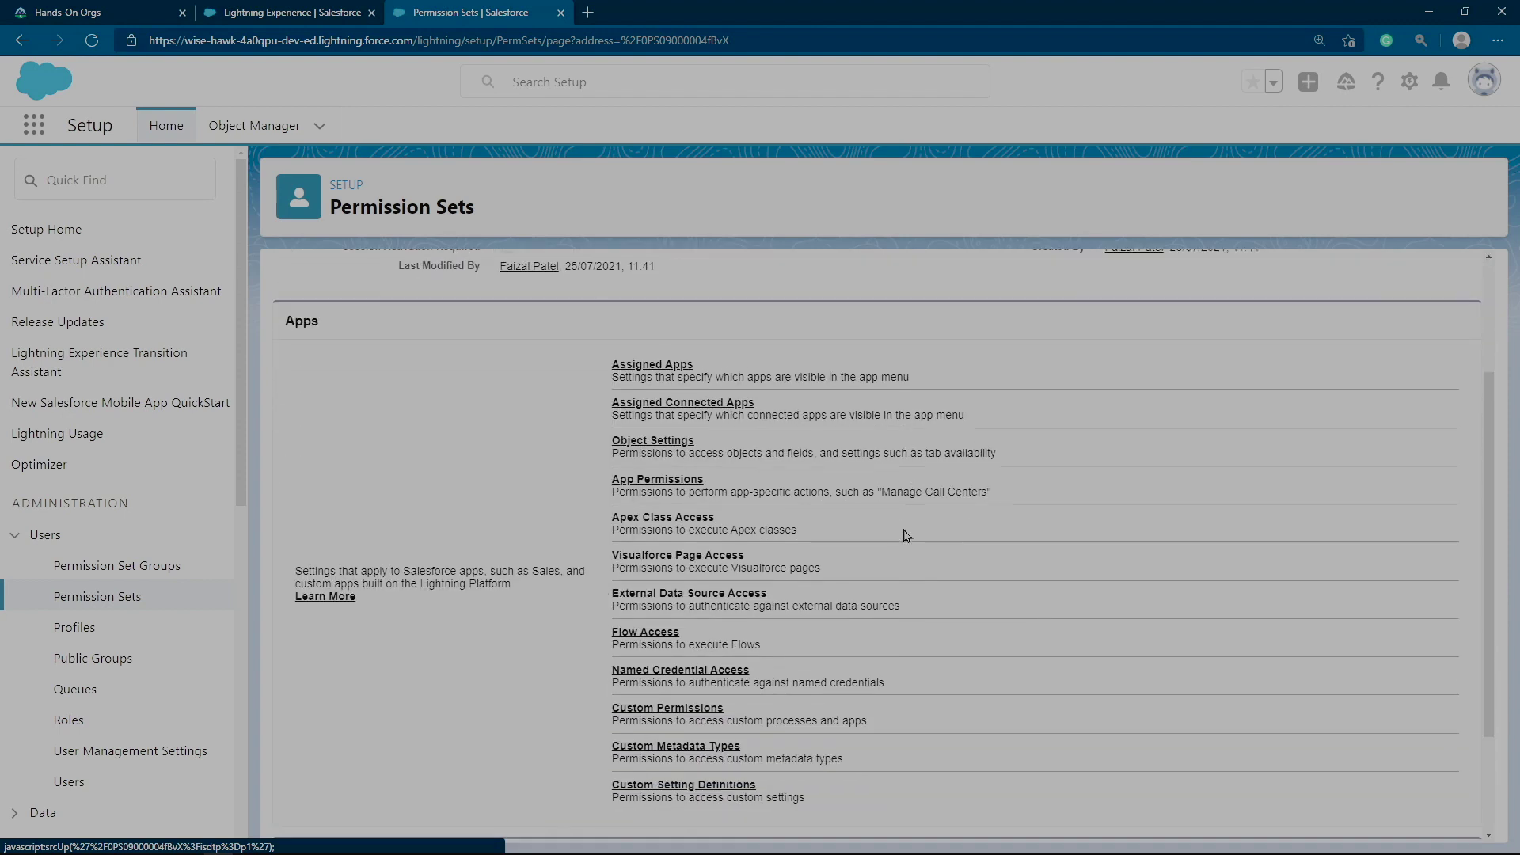
pyautogui.click(665, 450)
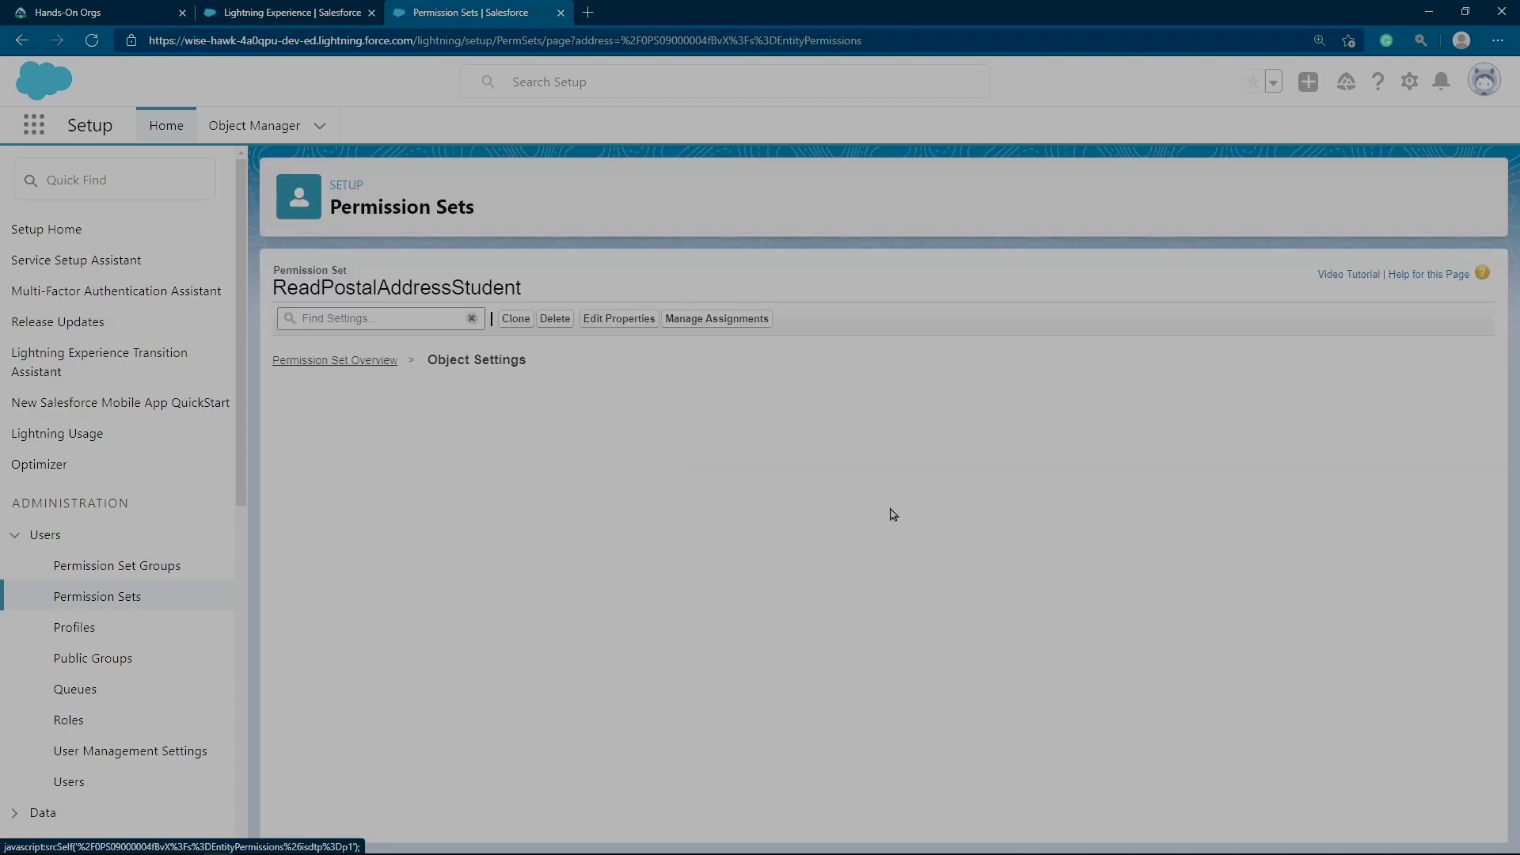
pyautogui.scroll(-20, 888, 504)
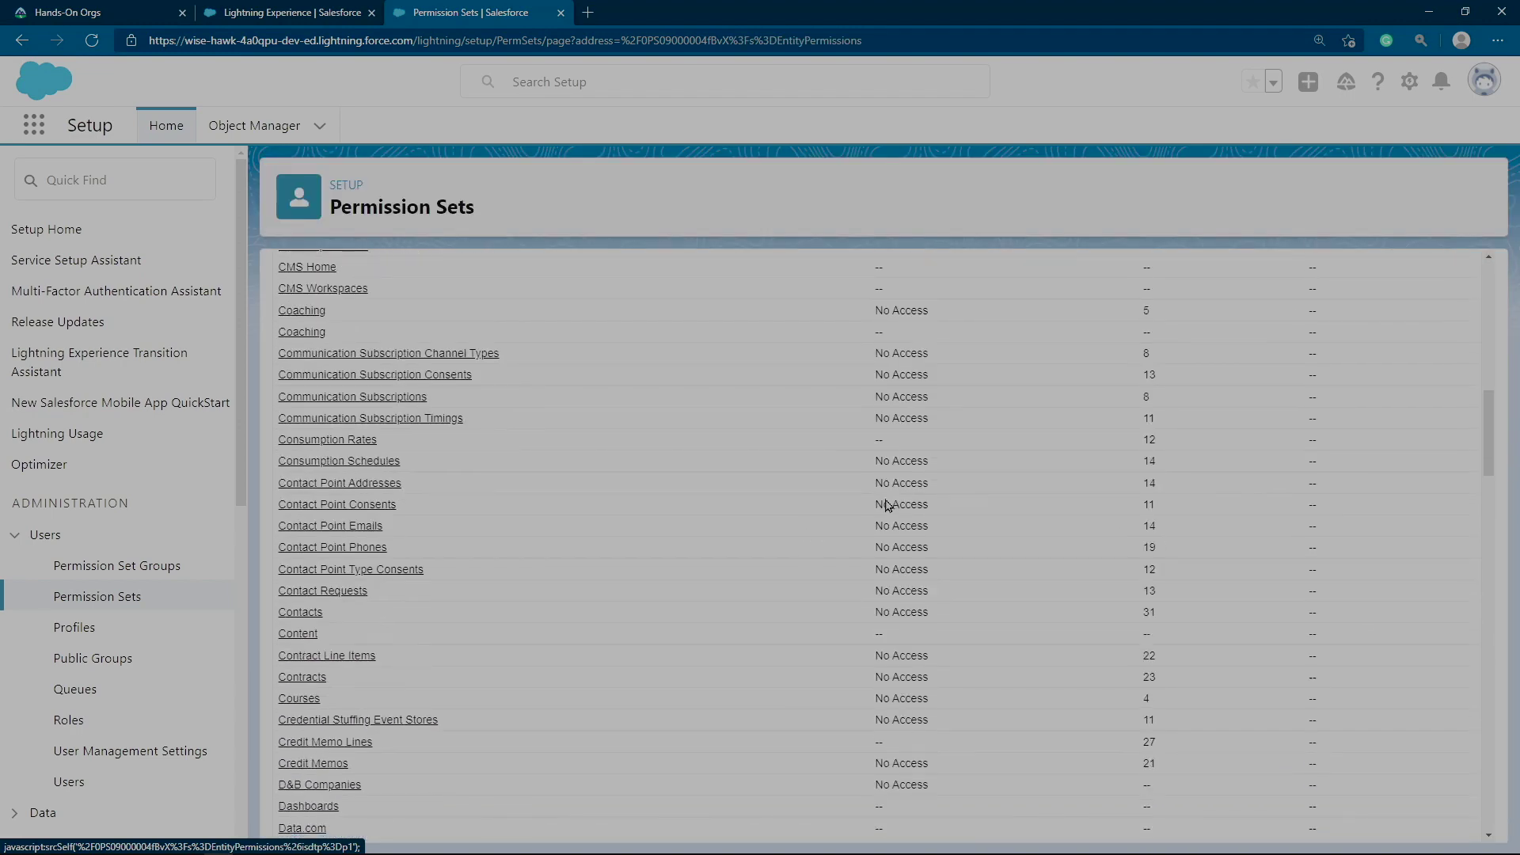
pyautogui.scroll(-20, 887, 504)
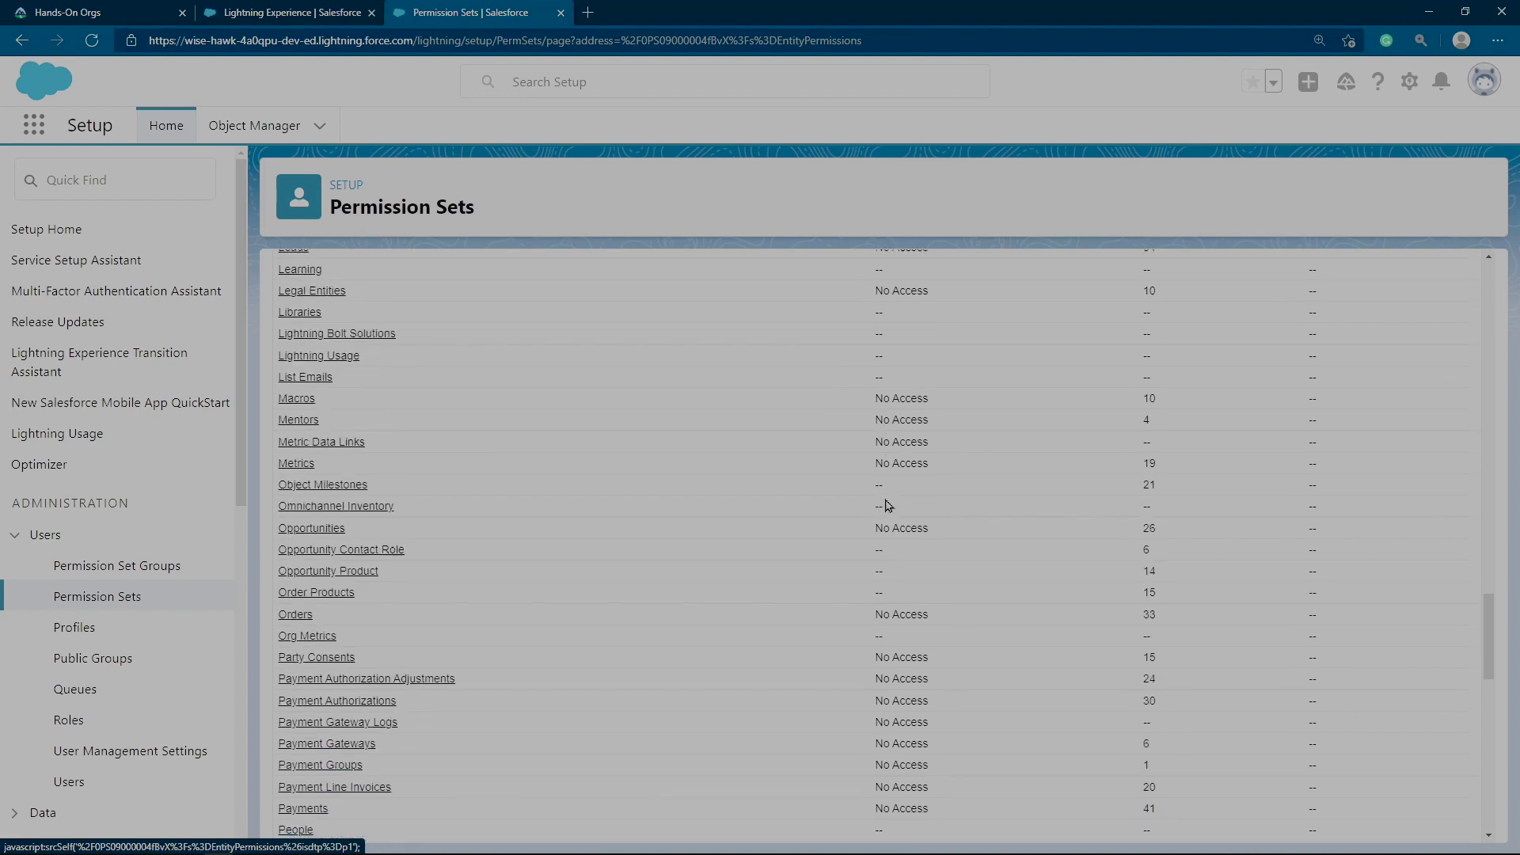
pyautogui.scroll(-20, 887, 504)
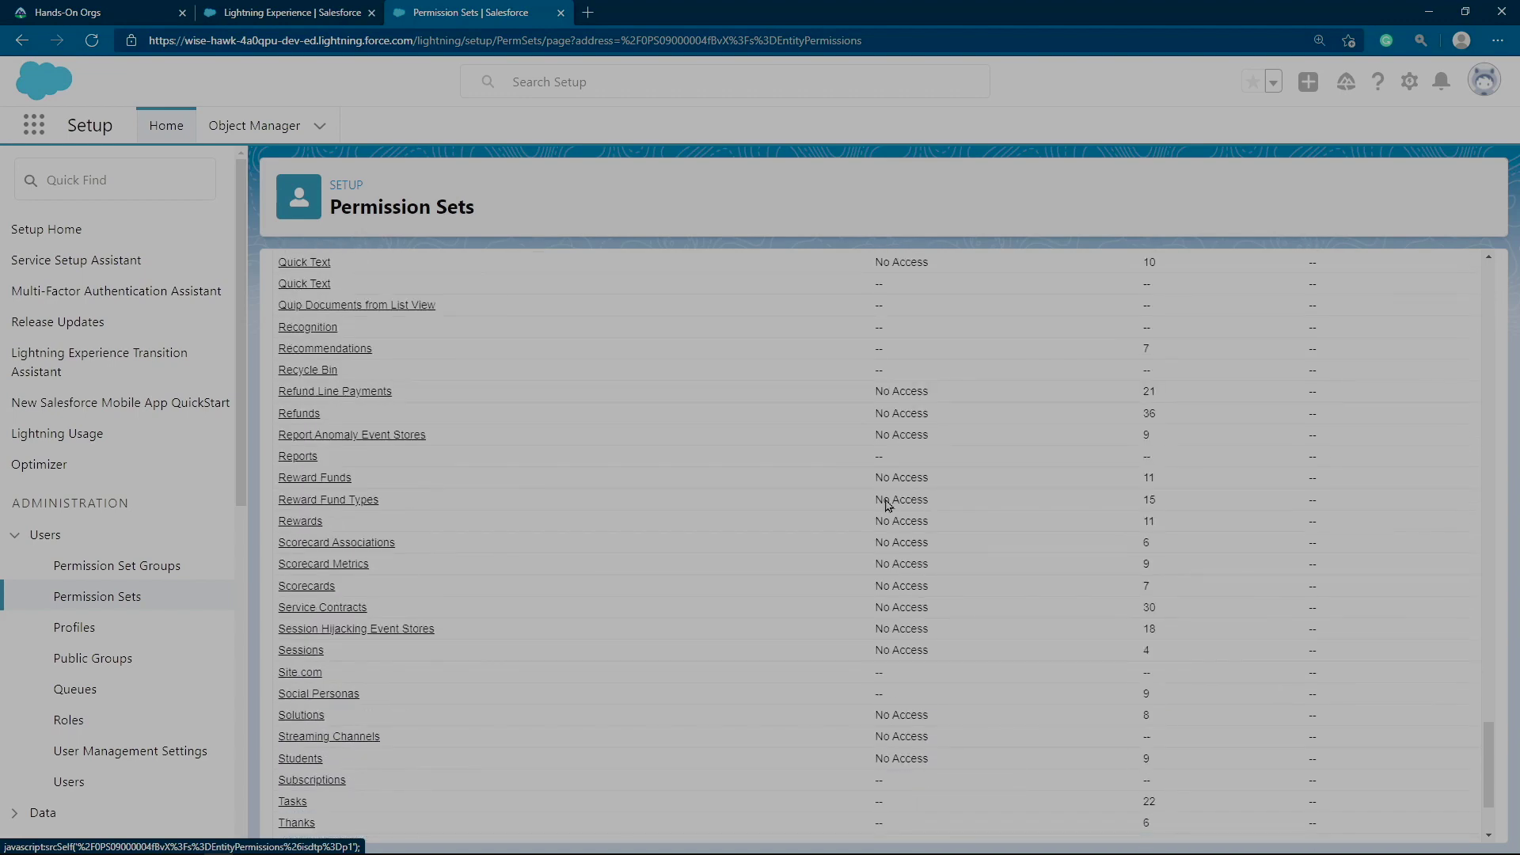
pyautogui.scroll(-2, 888, 504)
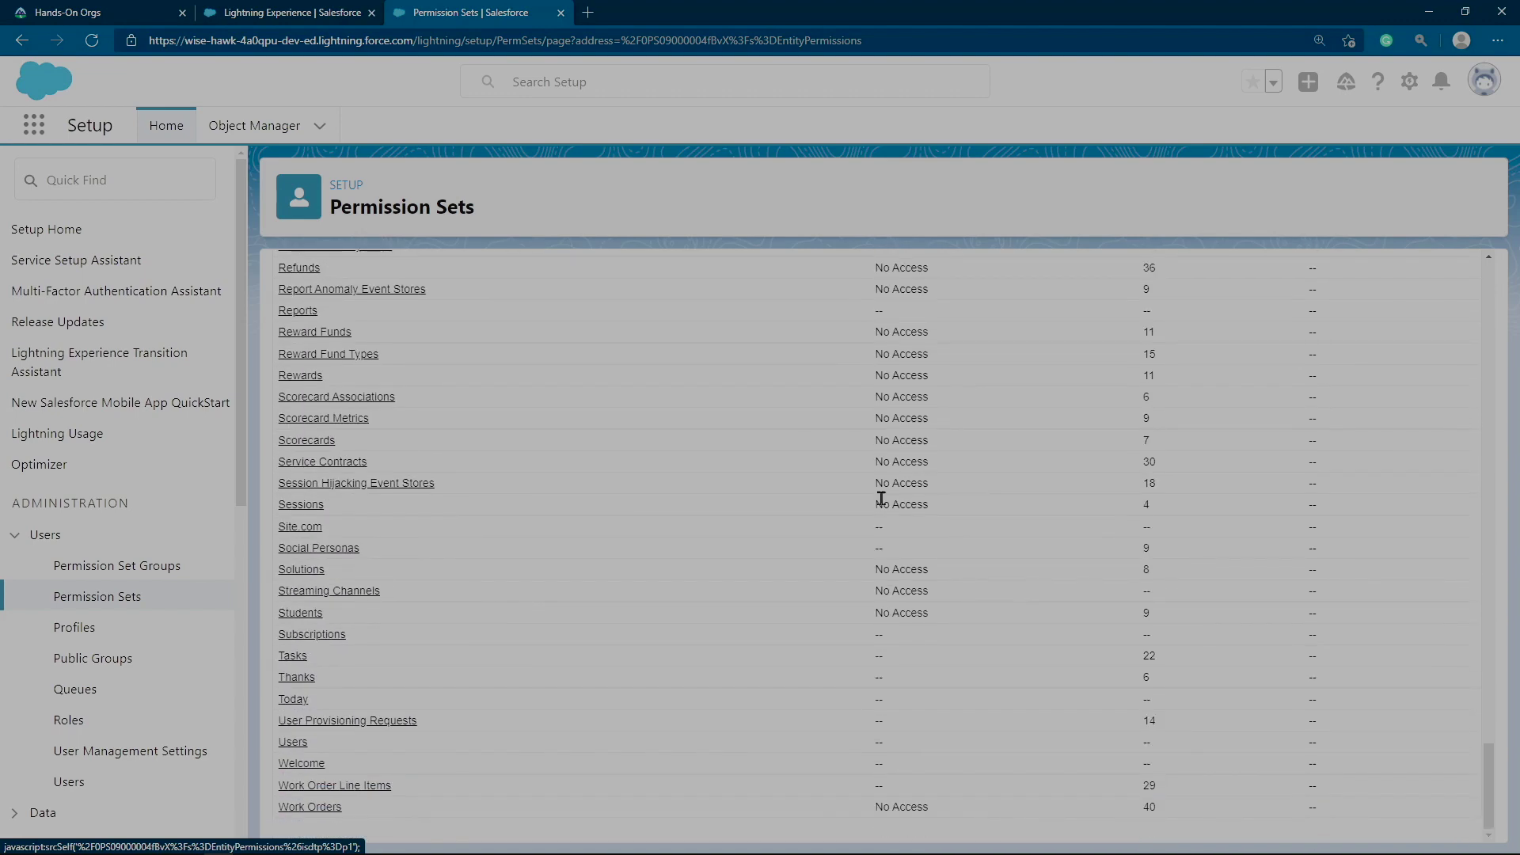
pyautogui.click(302, 613)
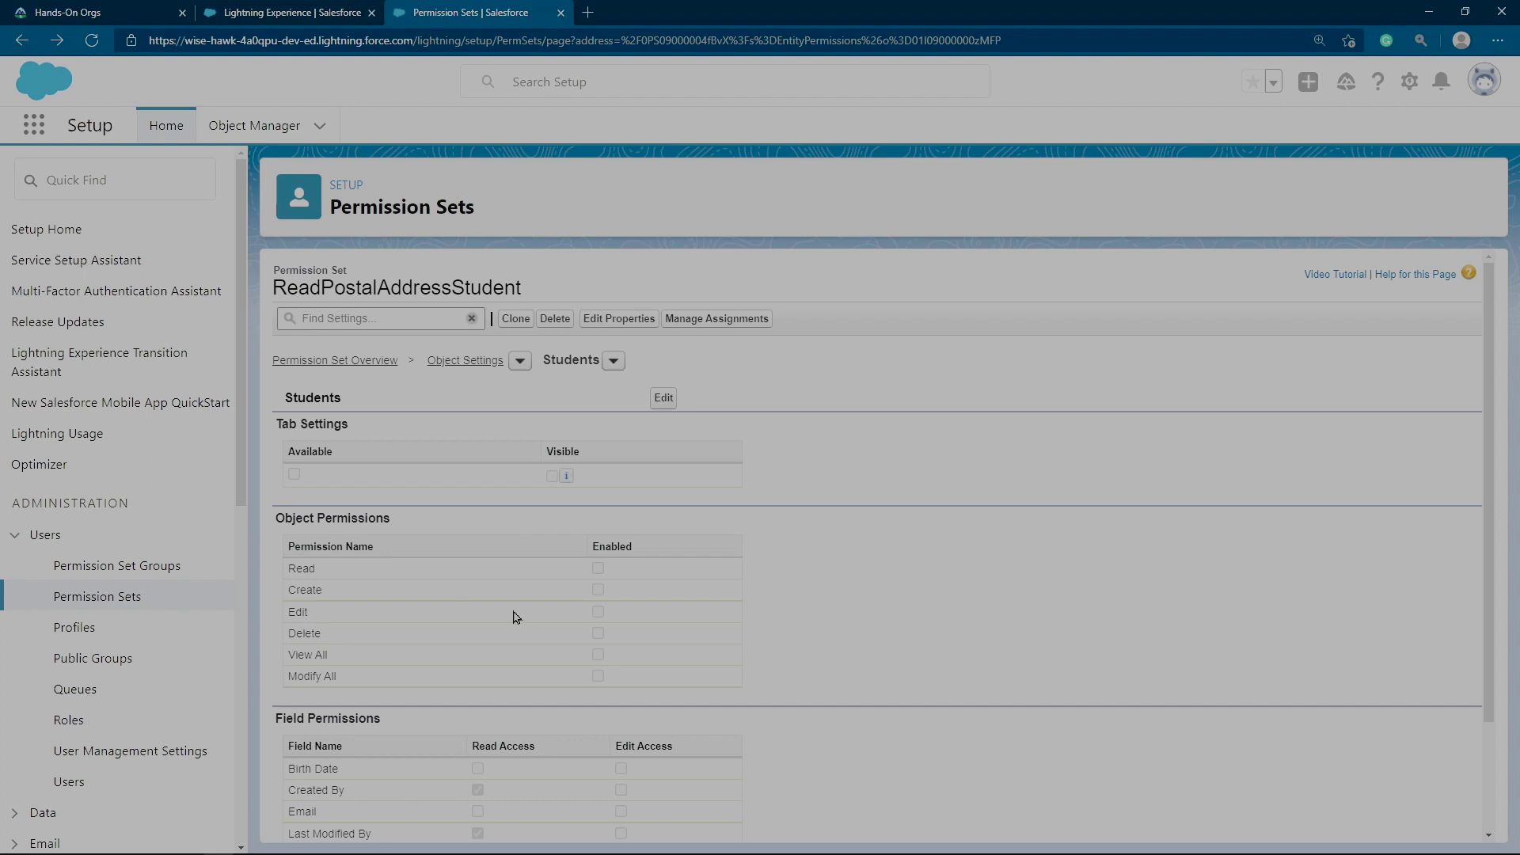
# Grant only read access to the Students object's Postal Address field in the permission set, save, and check the field permissions
pyautogui.click(665, 398)
pyautogui.click(663, 398)
pyautogui.scroll(-3, 668, 441)
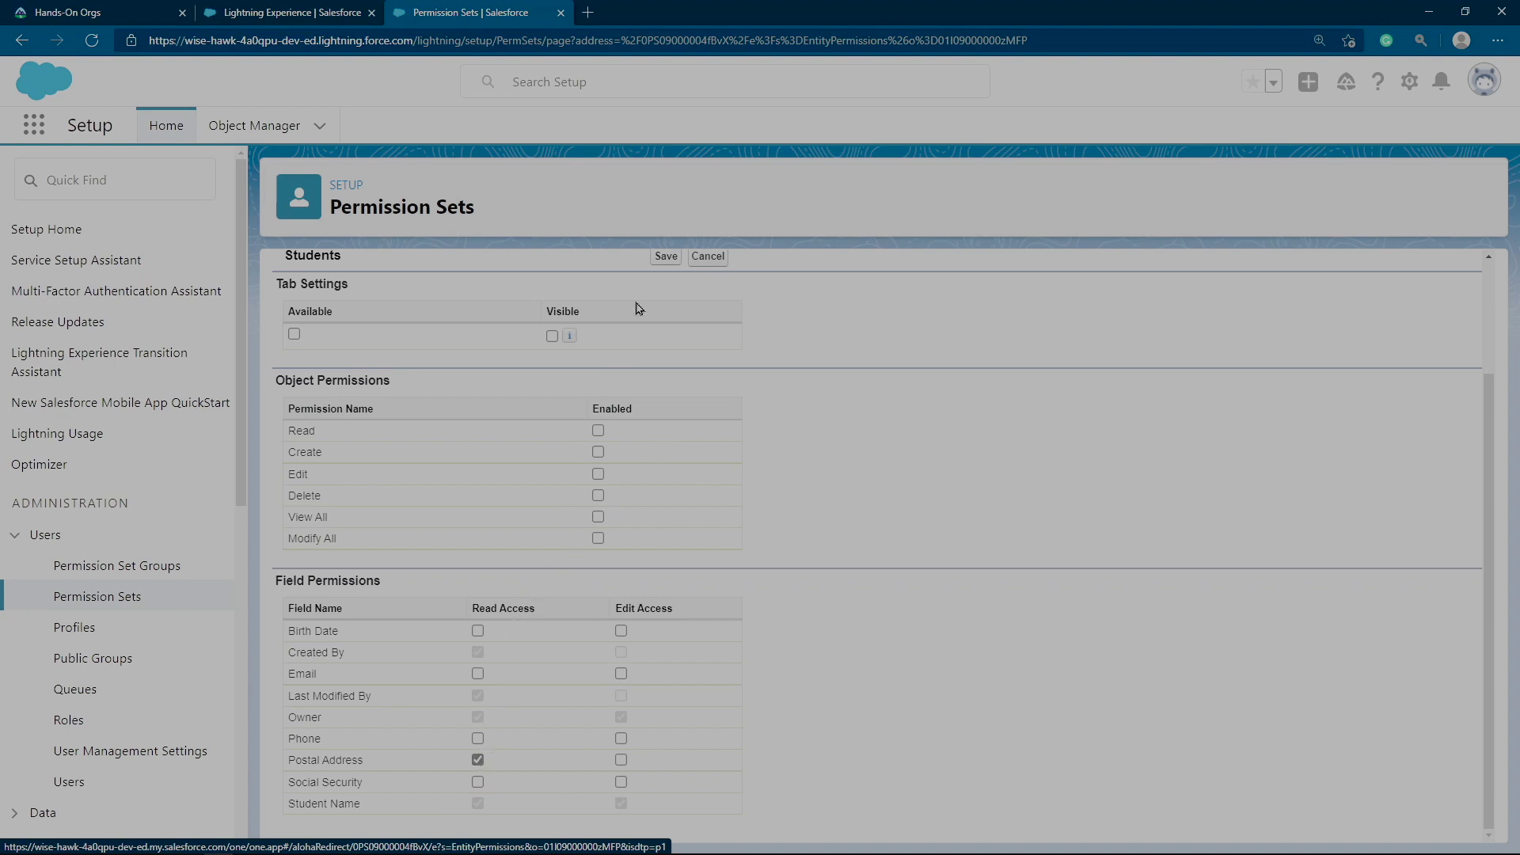
pyautogui.click(661, 258)
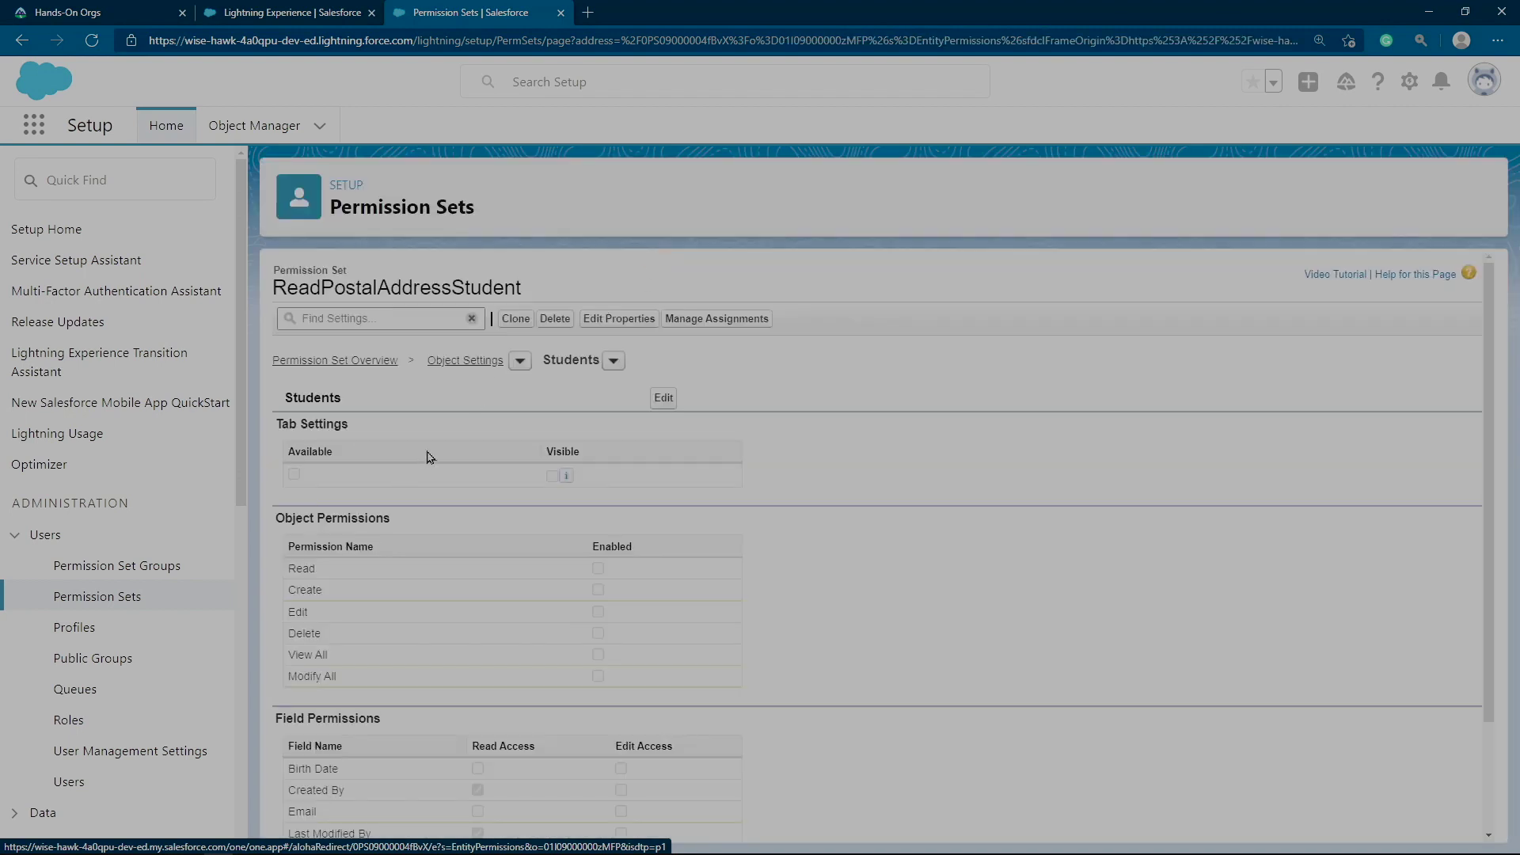
pyautogui.scroll(-1, 439, 475)
pyautogui.scroll(-1, 491, 780)
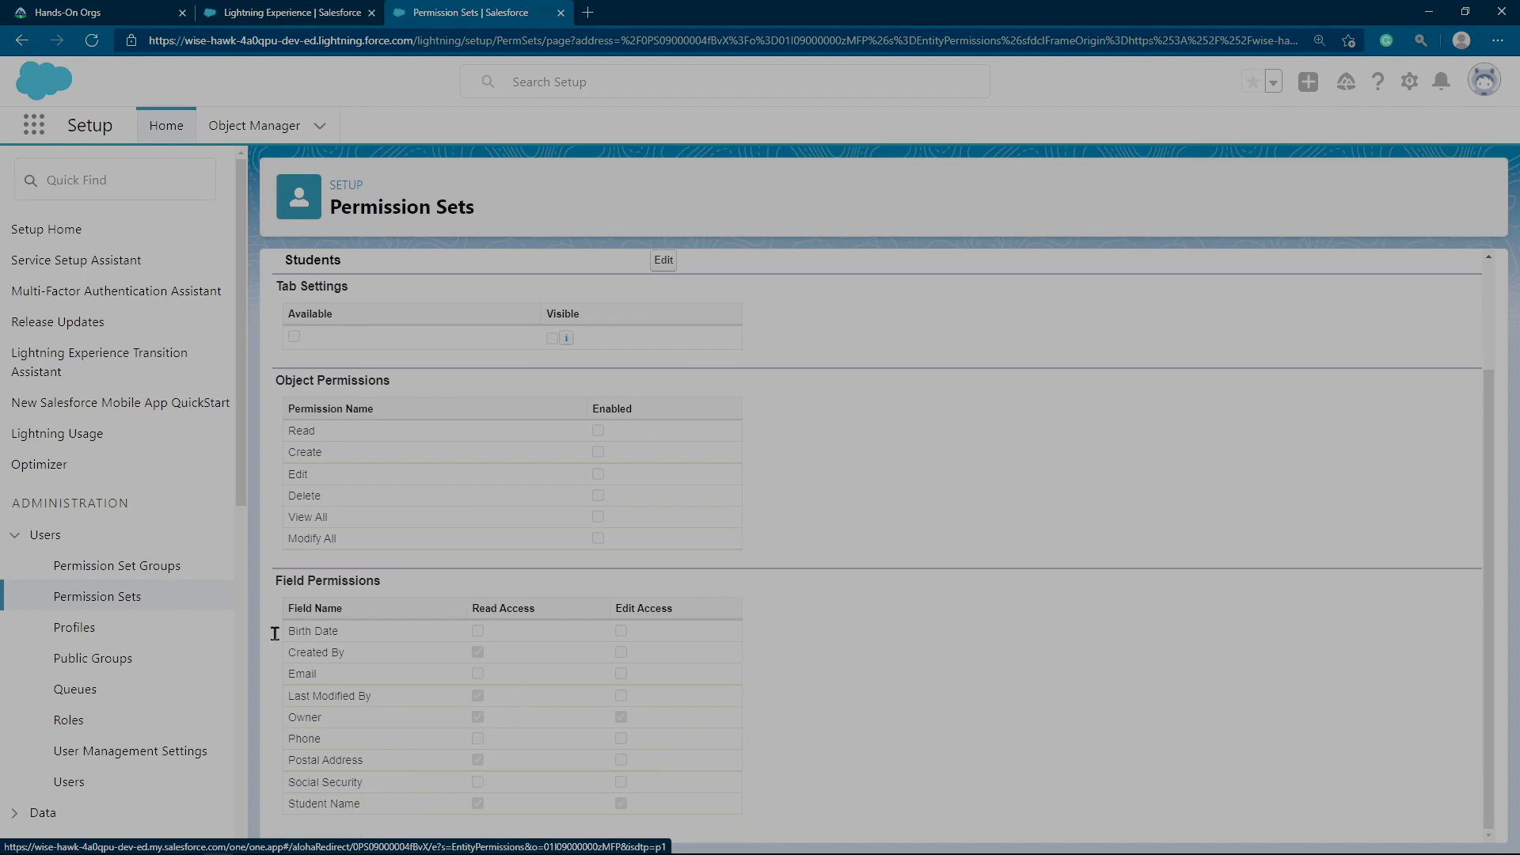
# Assign the ReadPostalAddressStudent permission set to the active Mentor-profile user and save the assignment
pyautogui.click(79, 786)
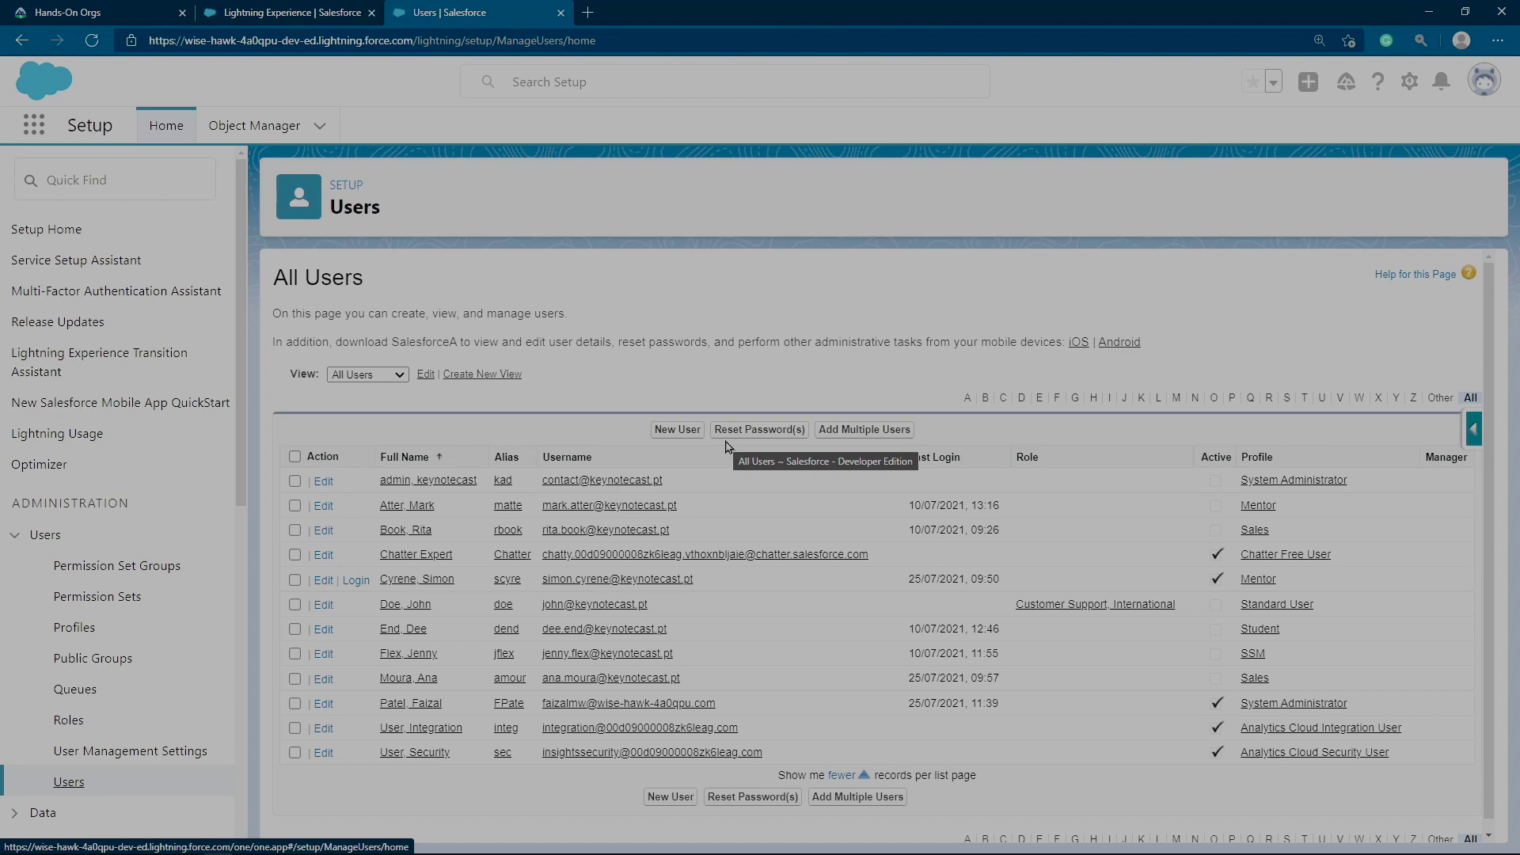
pyautogui.click(442, 587)
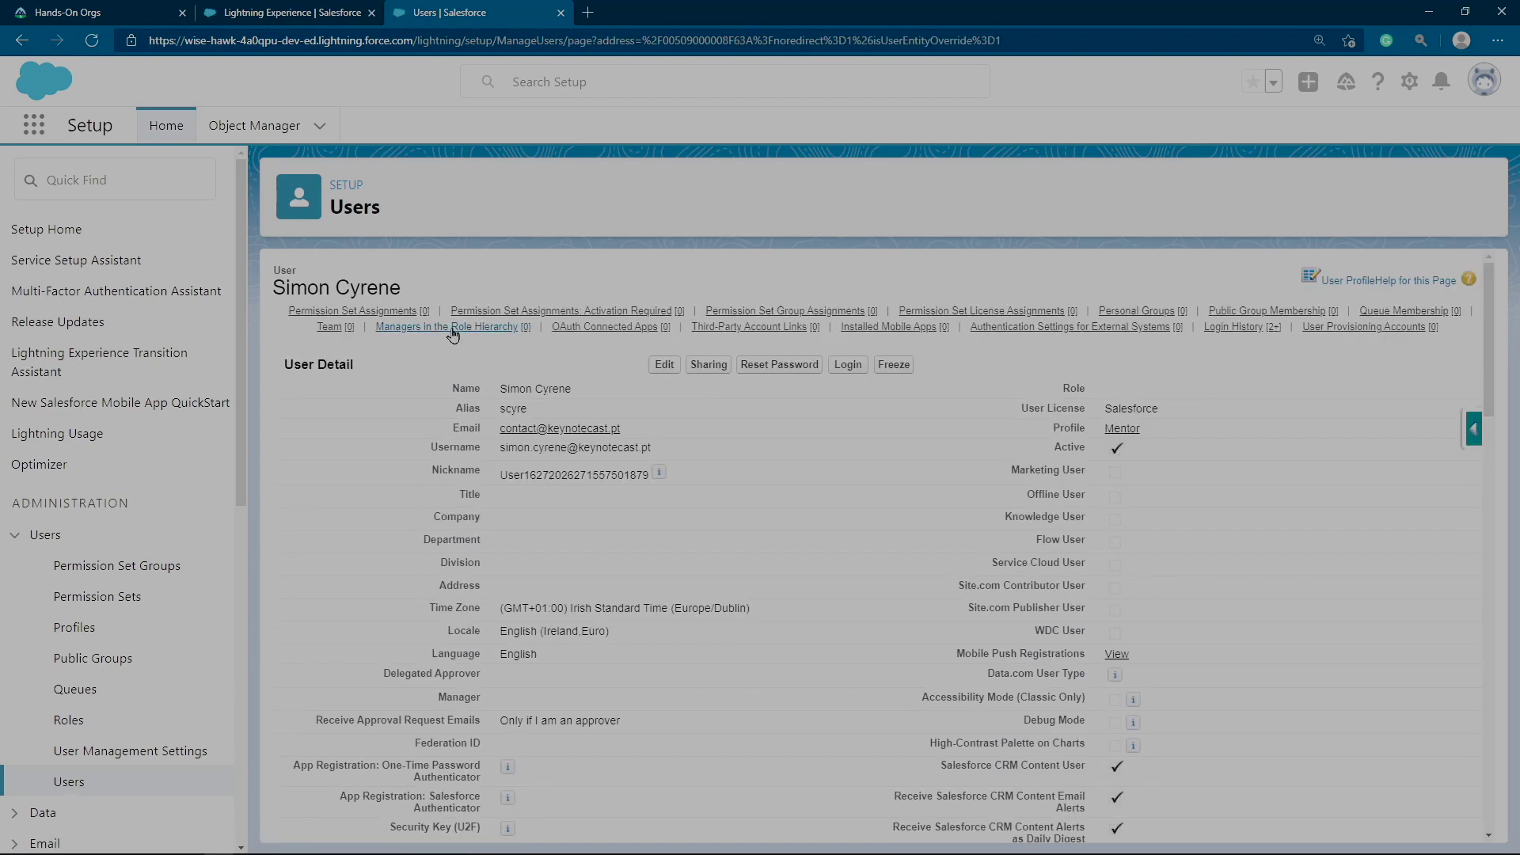
pyautogui.moveTo(405, 313)
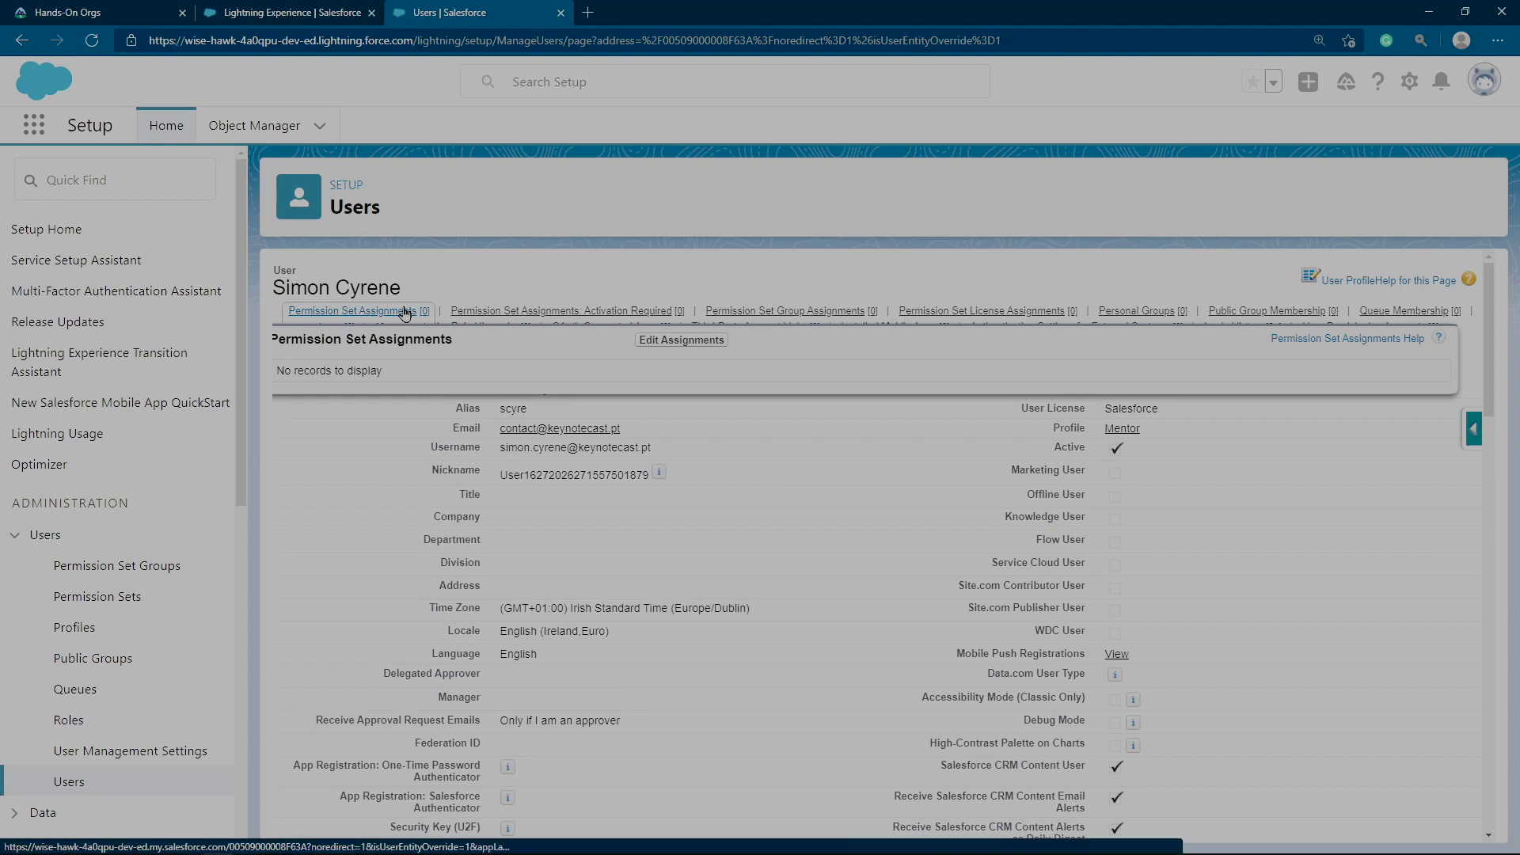
pyautogui.click(405, 312)
pyautogui.click(684, 273)
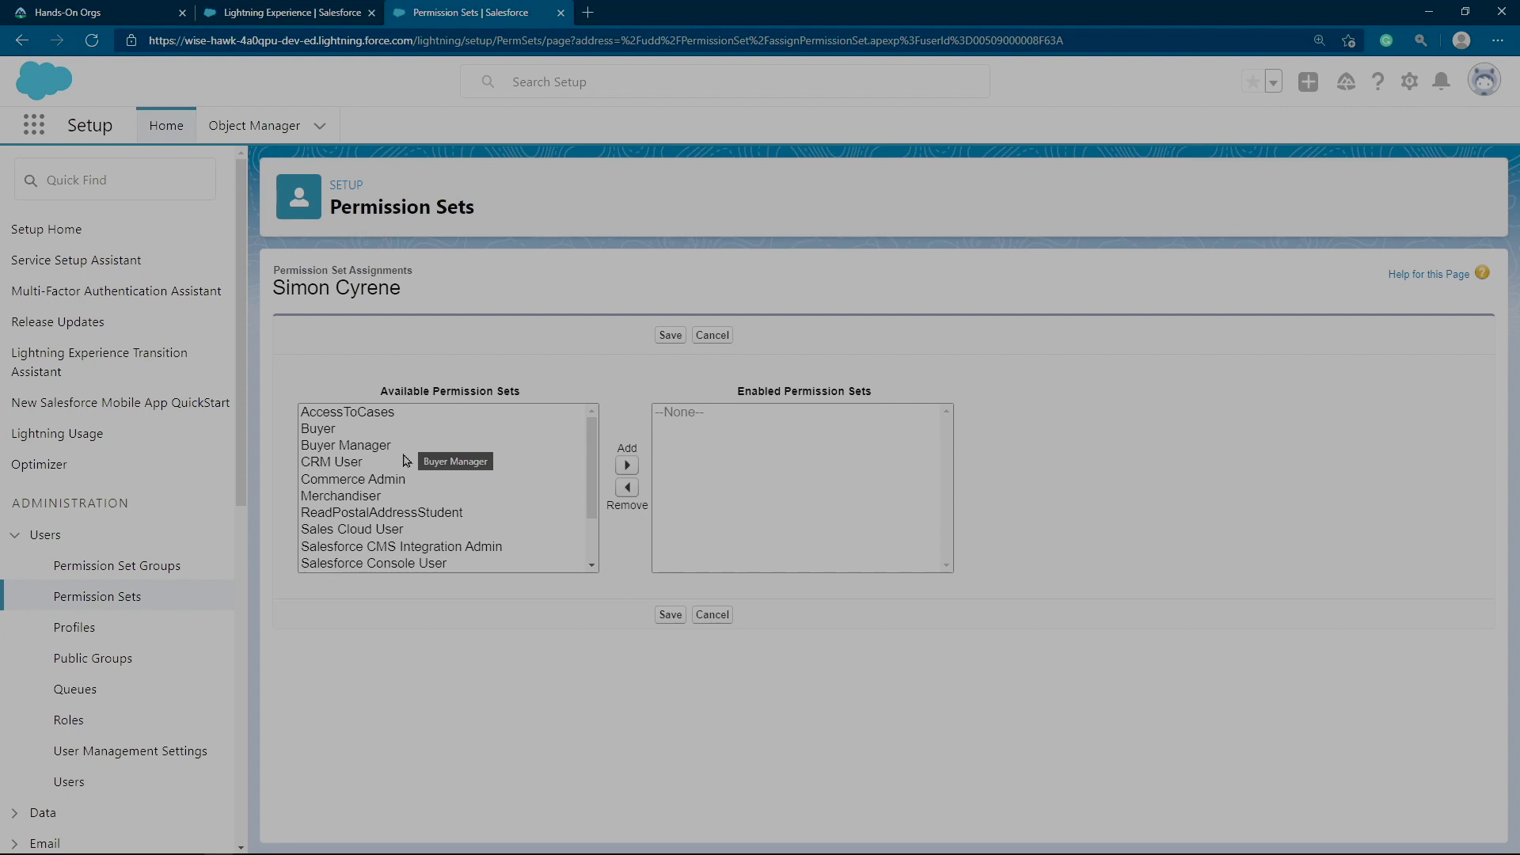
pyautogui.moveTo(590, 474); pyautogui.dragTo(589, 501)
pyautogui.click(441, 463)
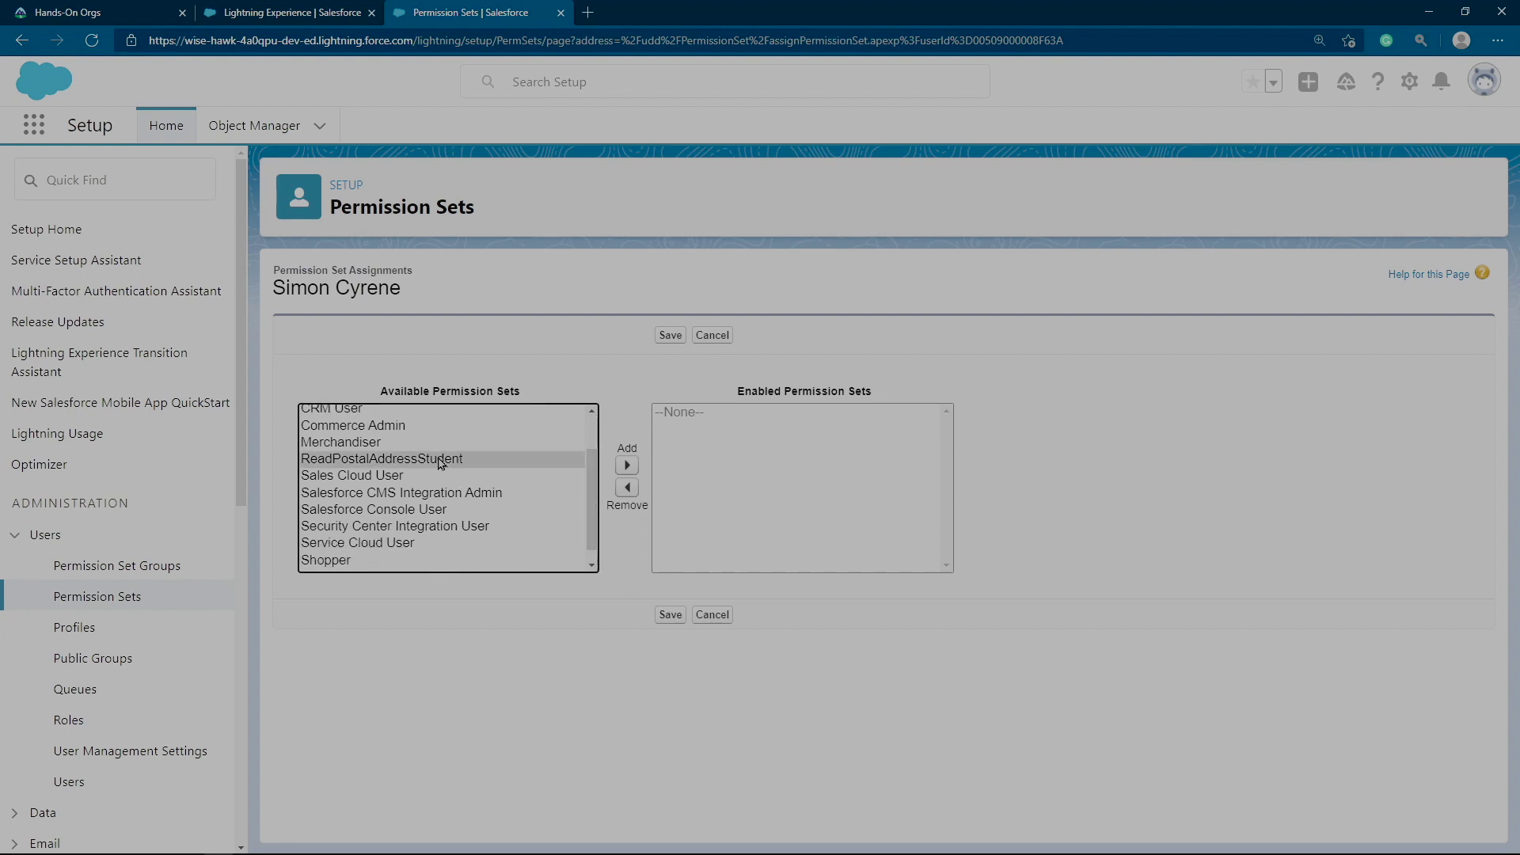
pyautogui.click(627, 465)
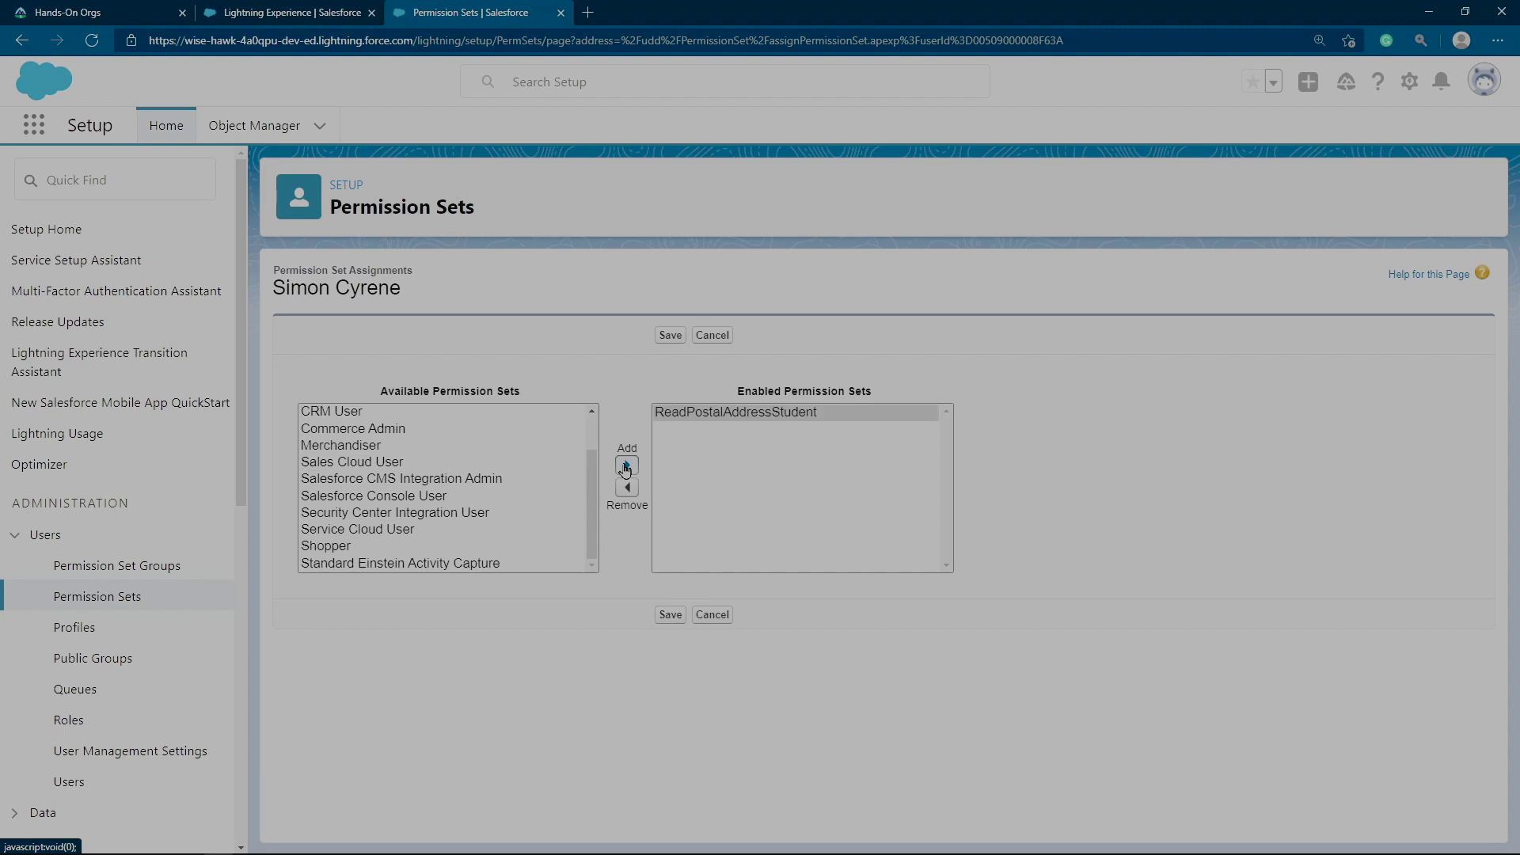
pyautogui.click(669, 615)
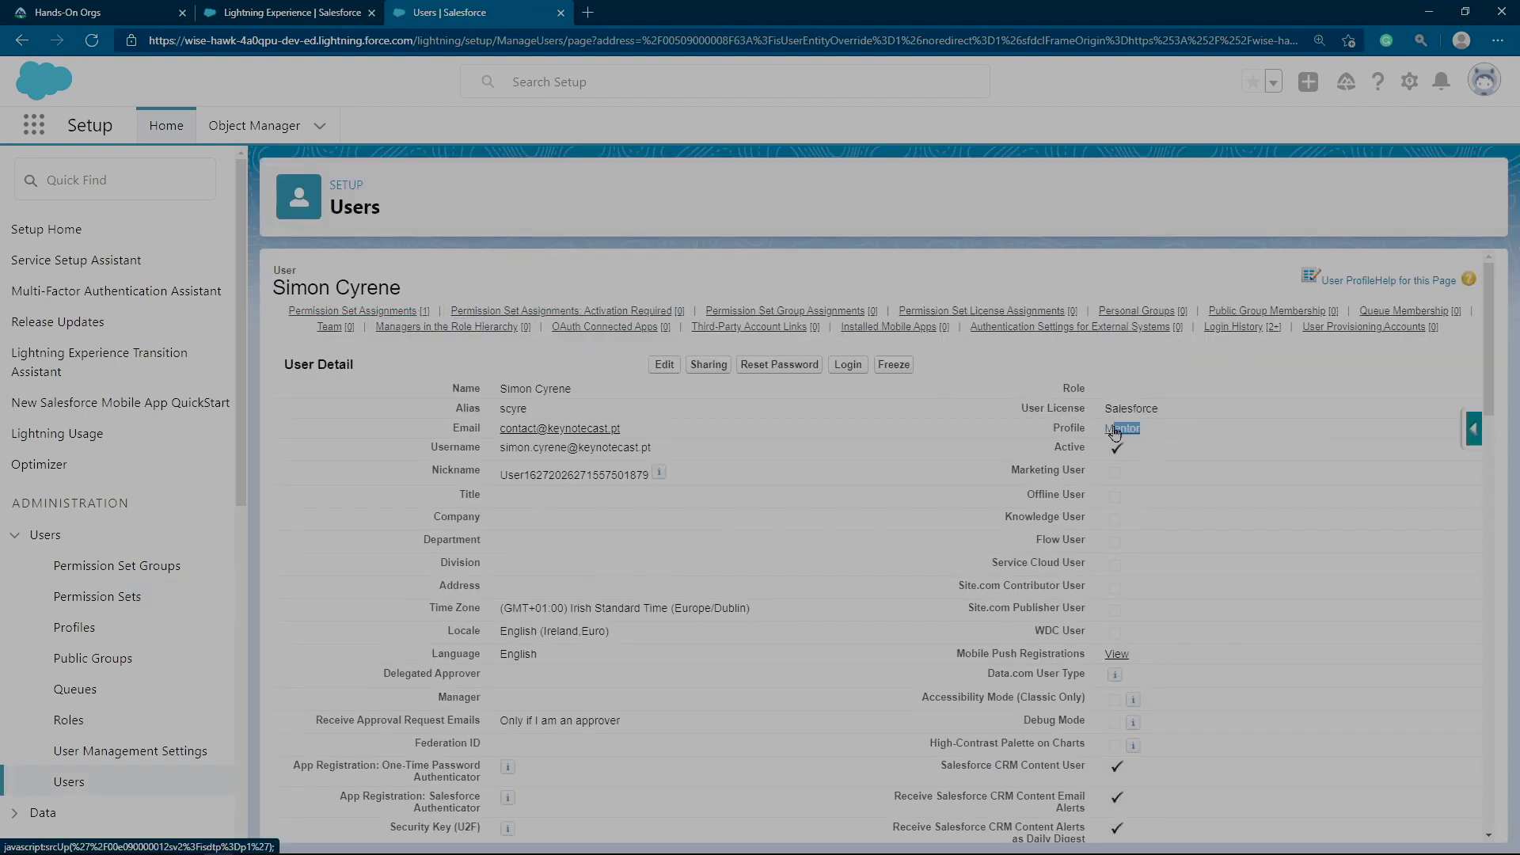
pyautogui.moveTo(398, 317)
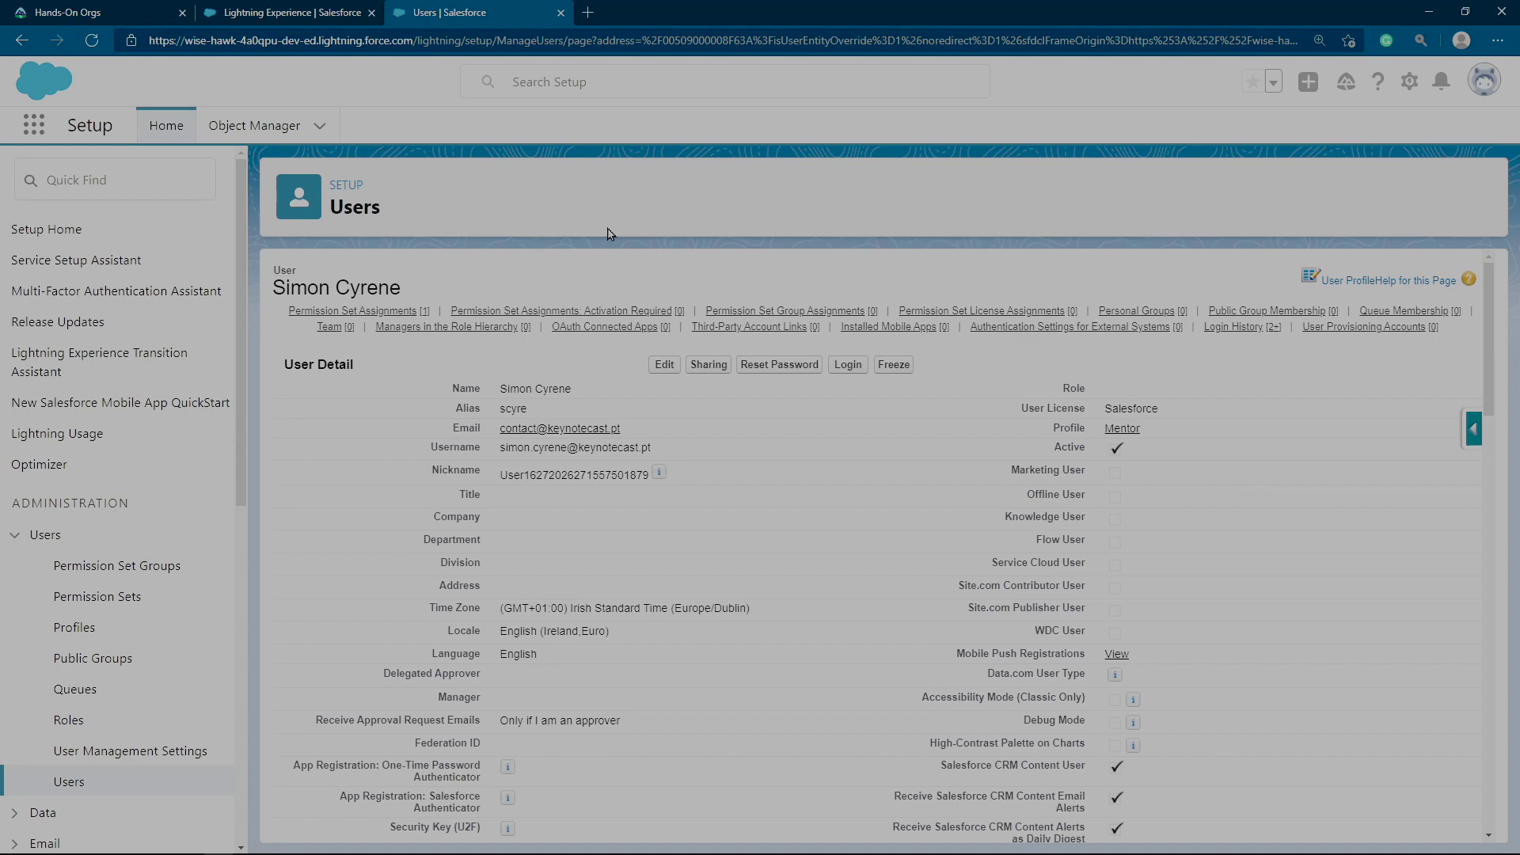
# Log in as the Mentor-profile user who has the permission set and open Students through the App Launcher
pyautogui.click(81, 783)
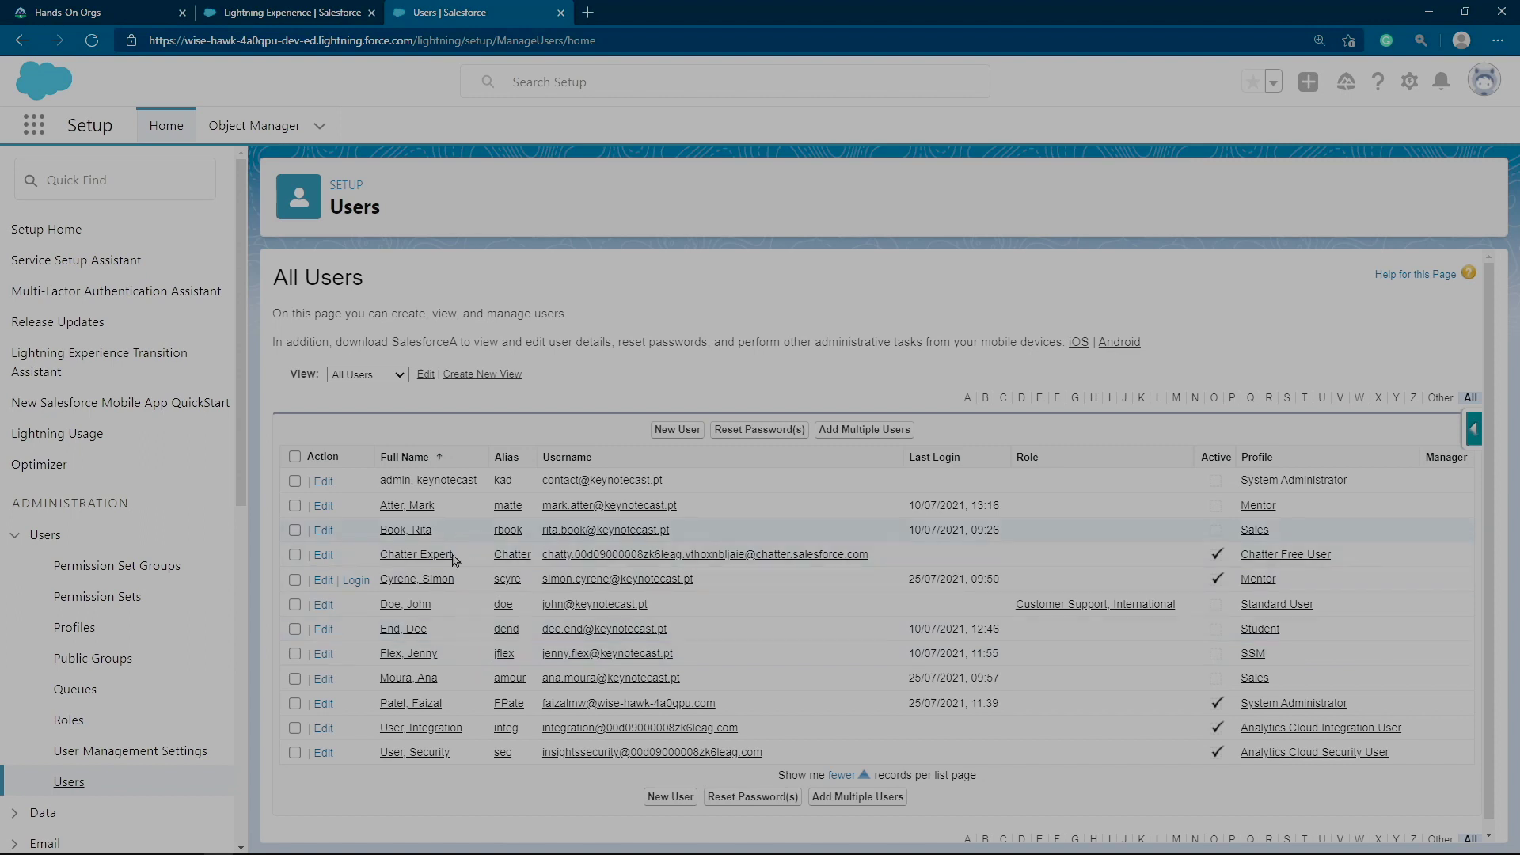
pyautogui.click(356, 582)
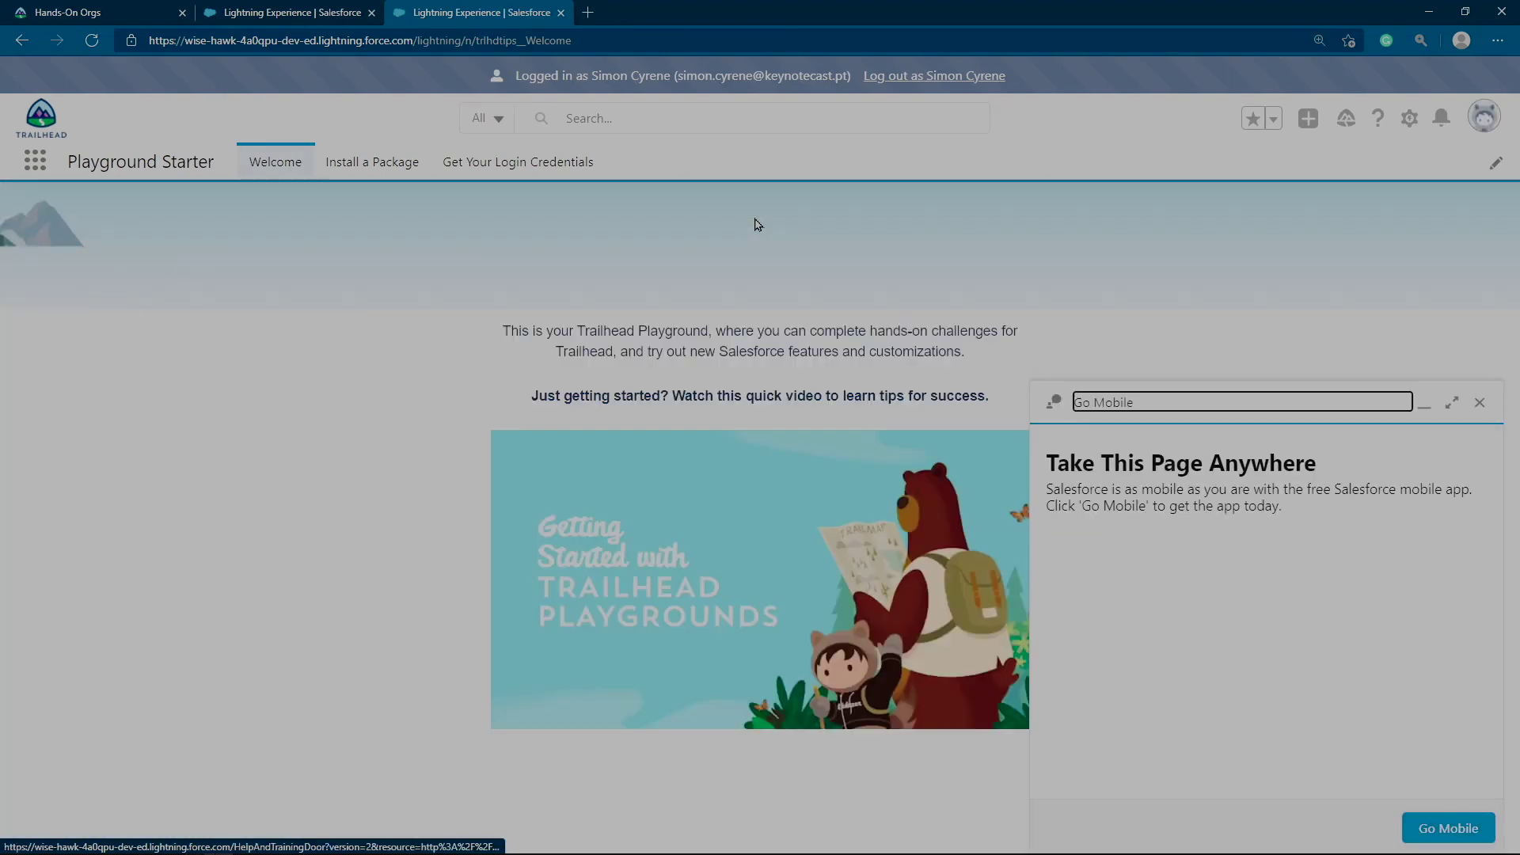
pyautogui.click(35, 162)
pyautogui.write('Stden')
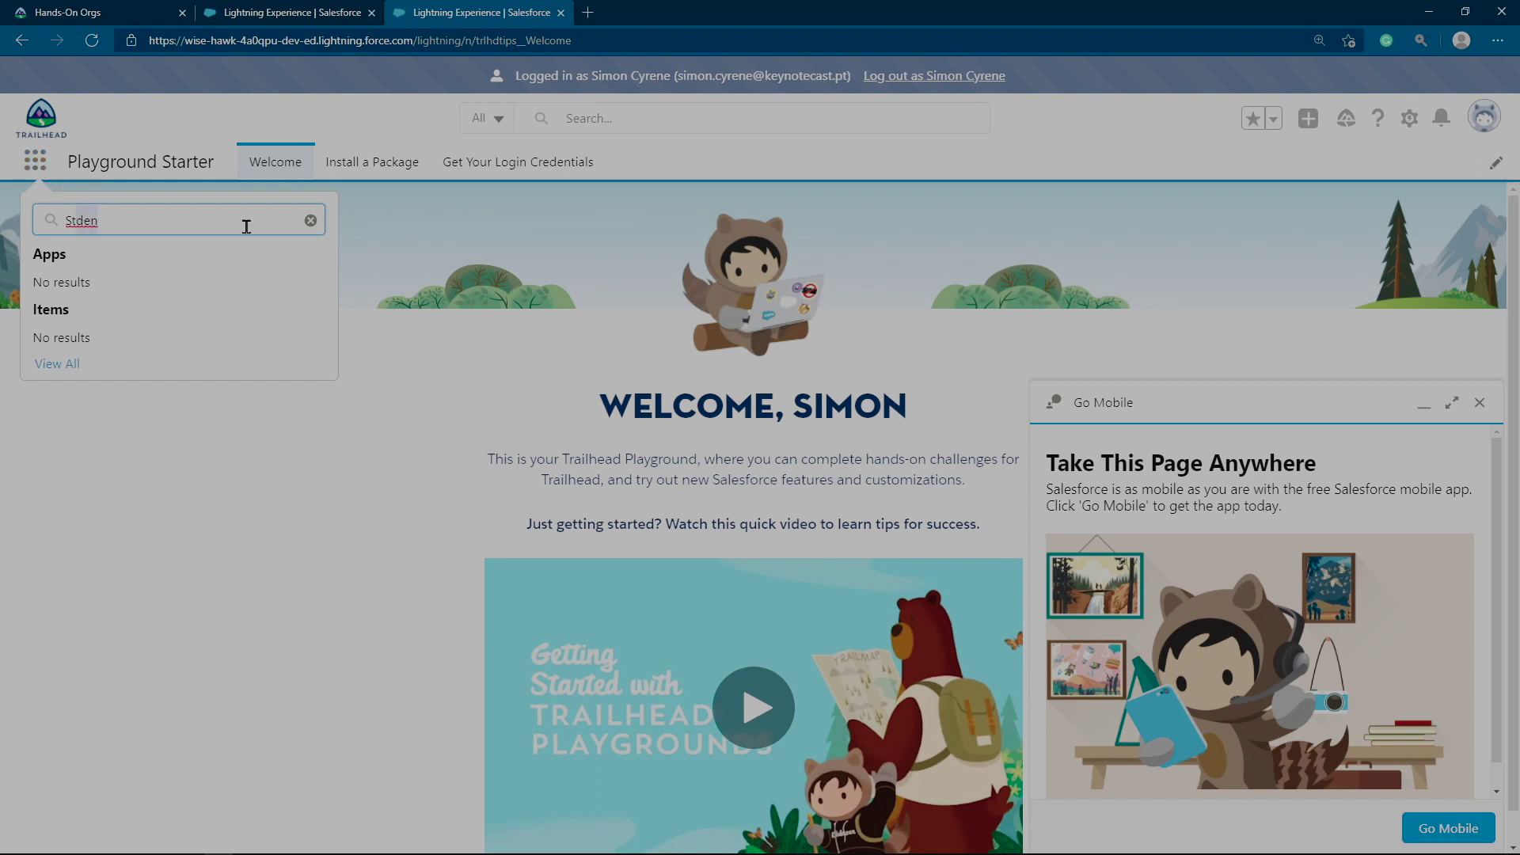
pyautogui.write('ude')
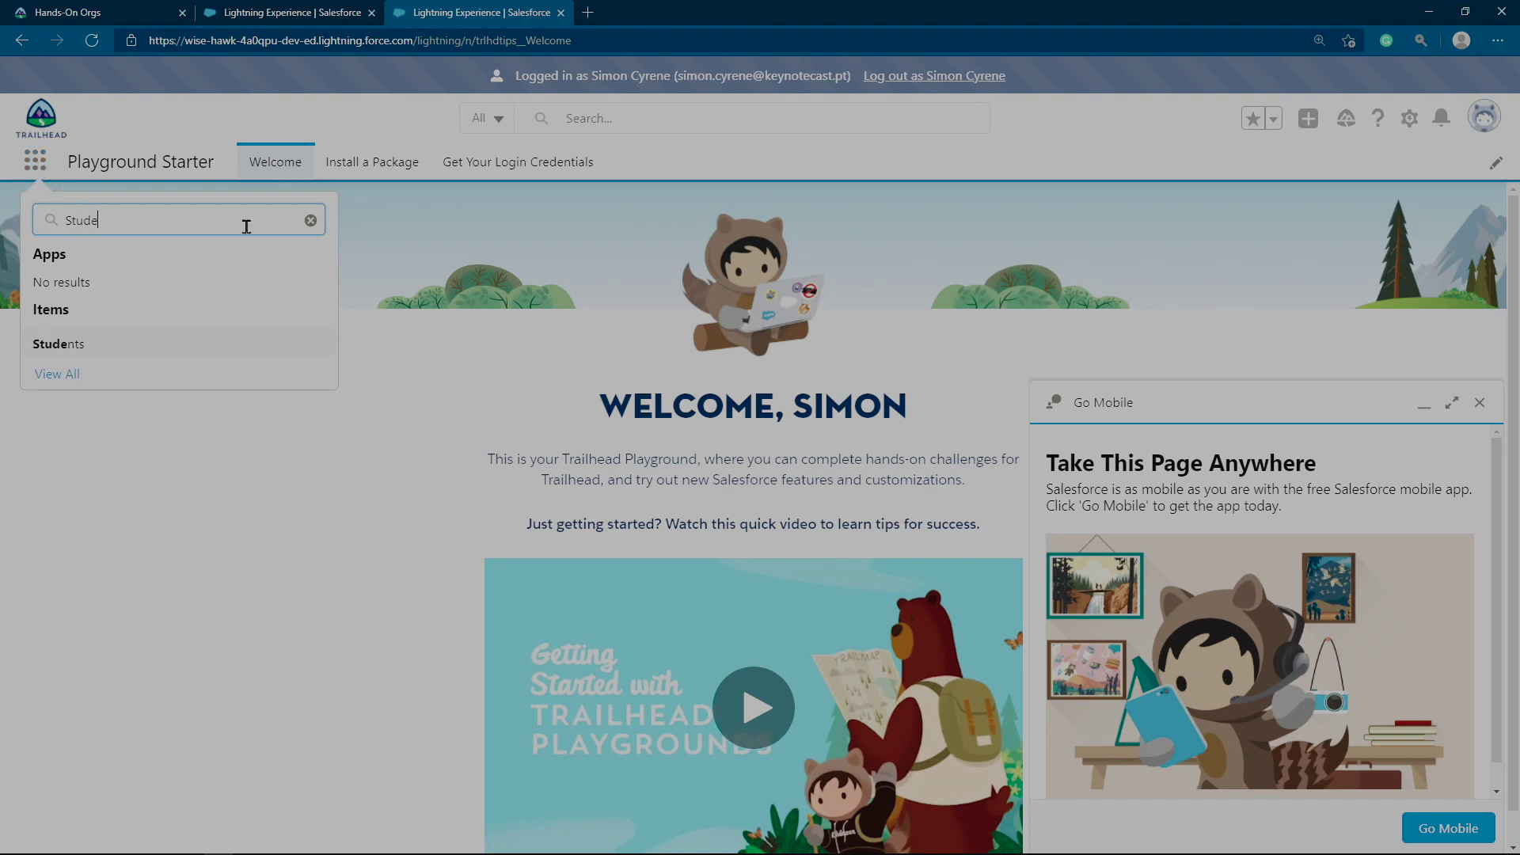
pyautogui.click(78, 342)
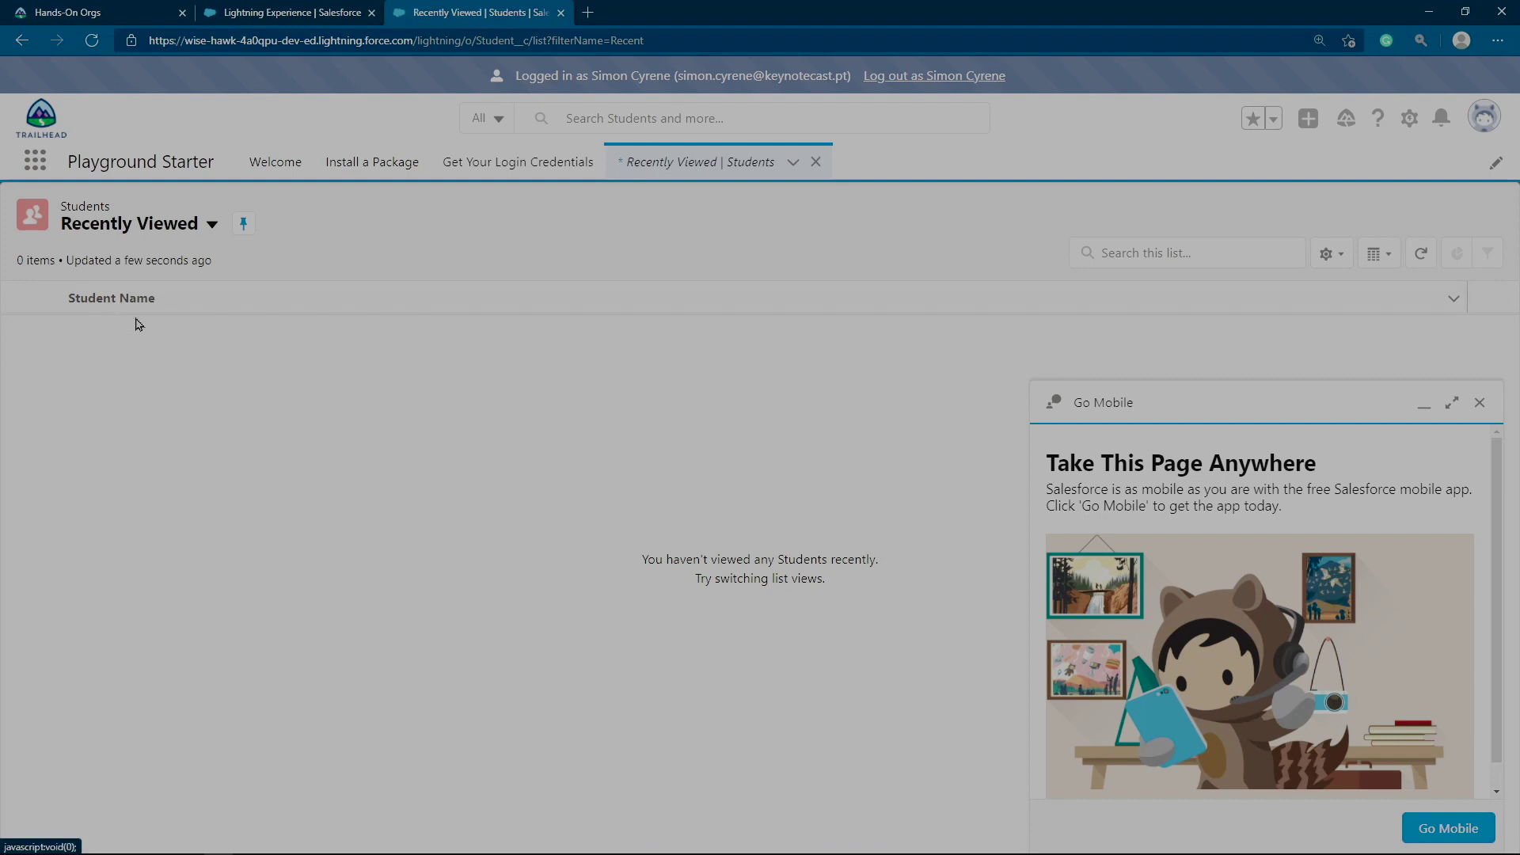
# Switch Students to the All list view, open the student record, and check its Postal Address field
pyautogui.click(158, 229)
pyautogui.click(146, 290)
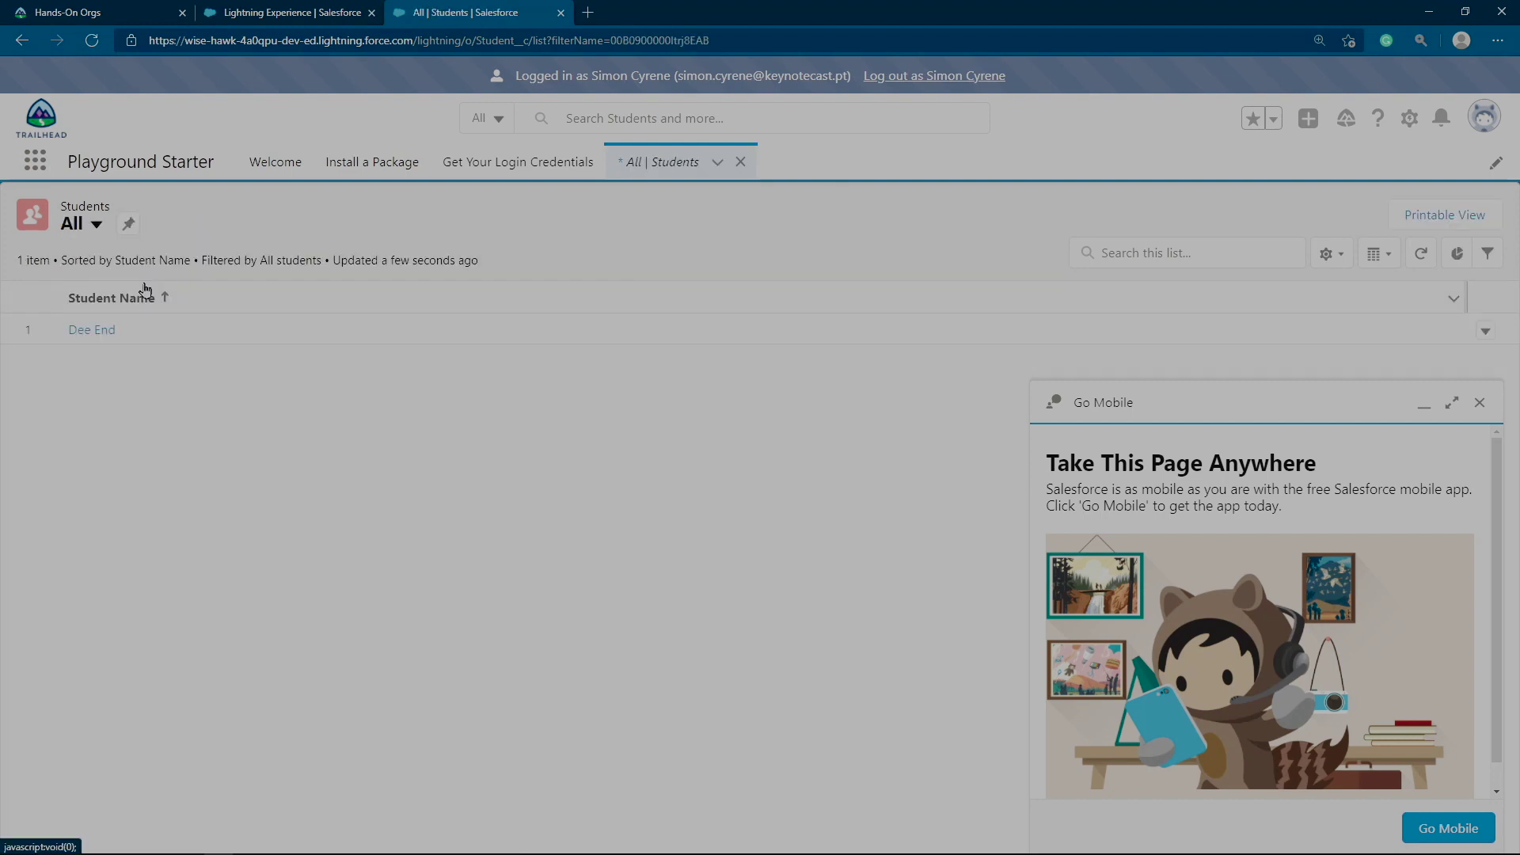
pyautogui.click(103, 330)
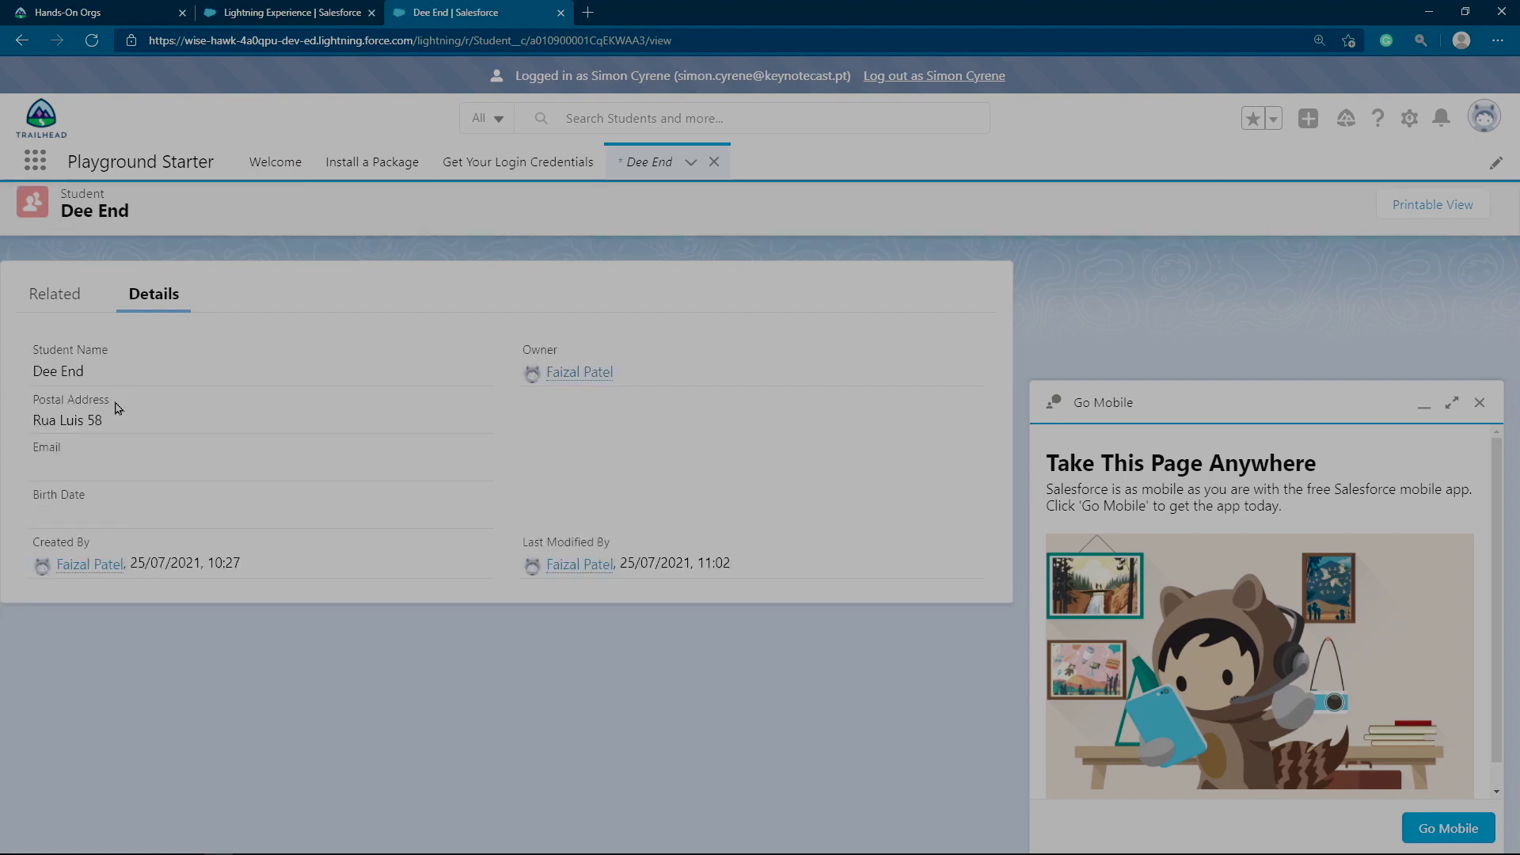
pyautogui.moveTo(156, 422); pyautogui.dragTo(24, 407)
pyautogui.moveTo(182, 428); pyautogui.dragTo(32, 403)
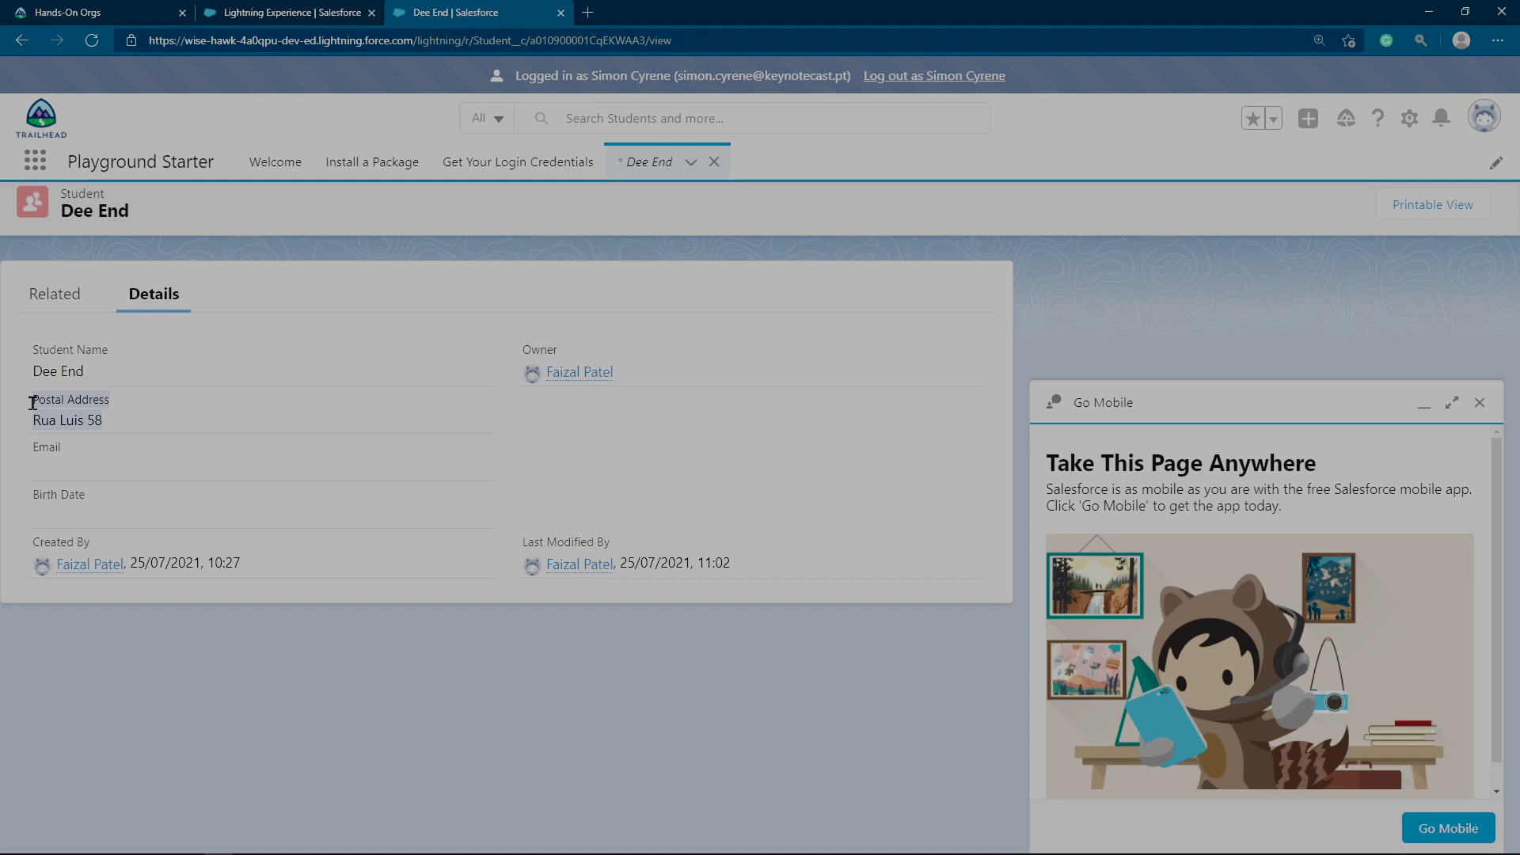
pyautogui.click(172, 424)
pyautogui.moveTo(142, 423); pyautogui.dragTo(33, 408)
# Switch the login to the other active Mentor-profile user and examine which fields the recently viewed student record shows
pyautogui.click(879, 81)
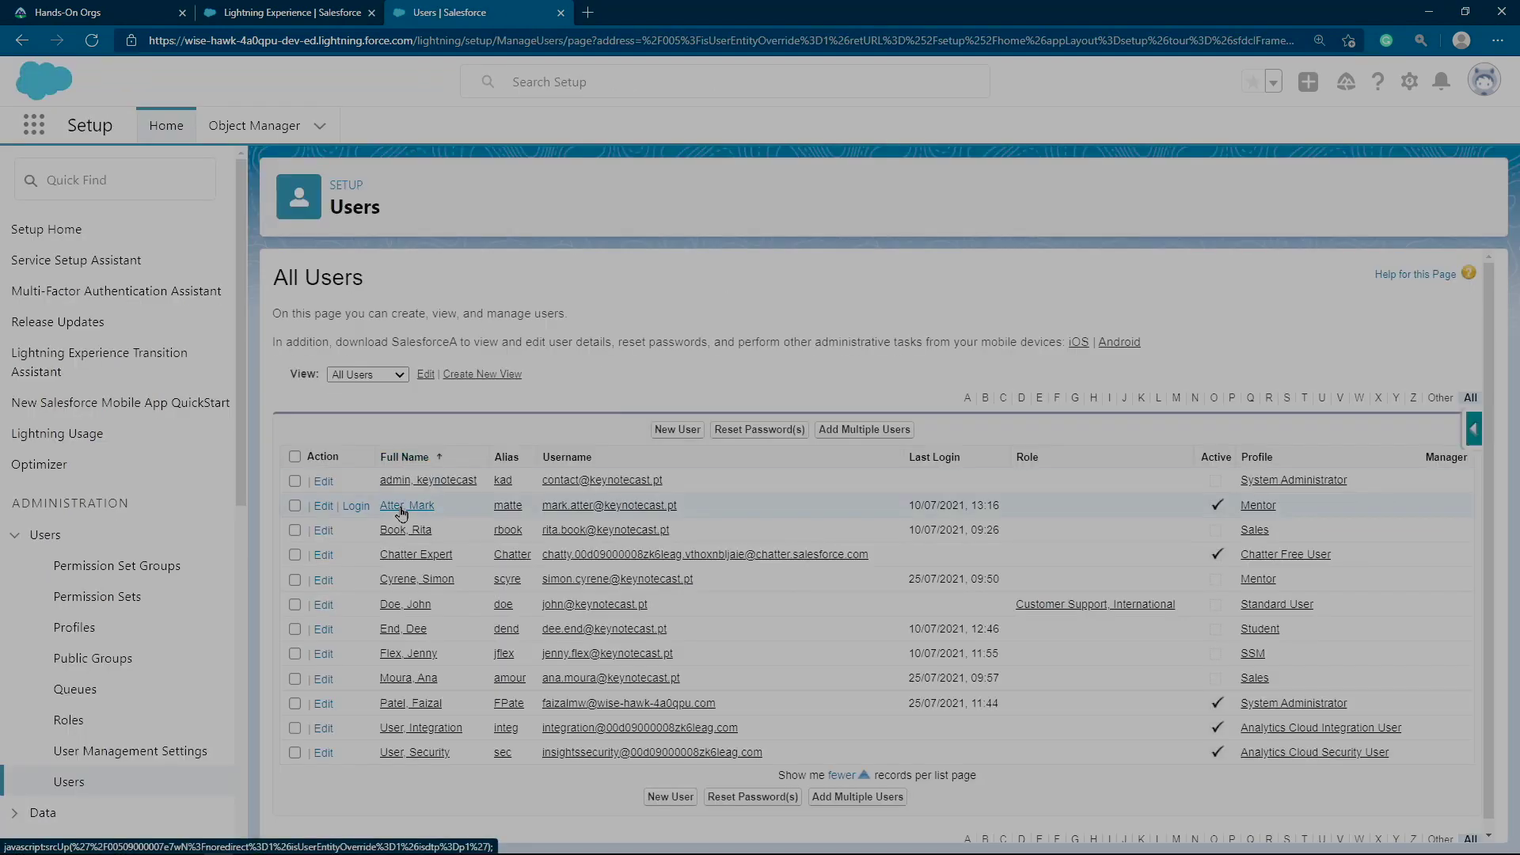
pyautogui.click(357, 506)
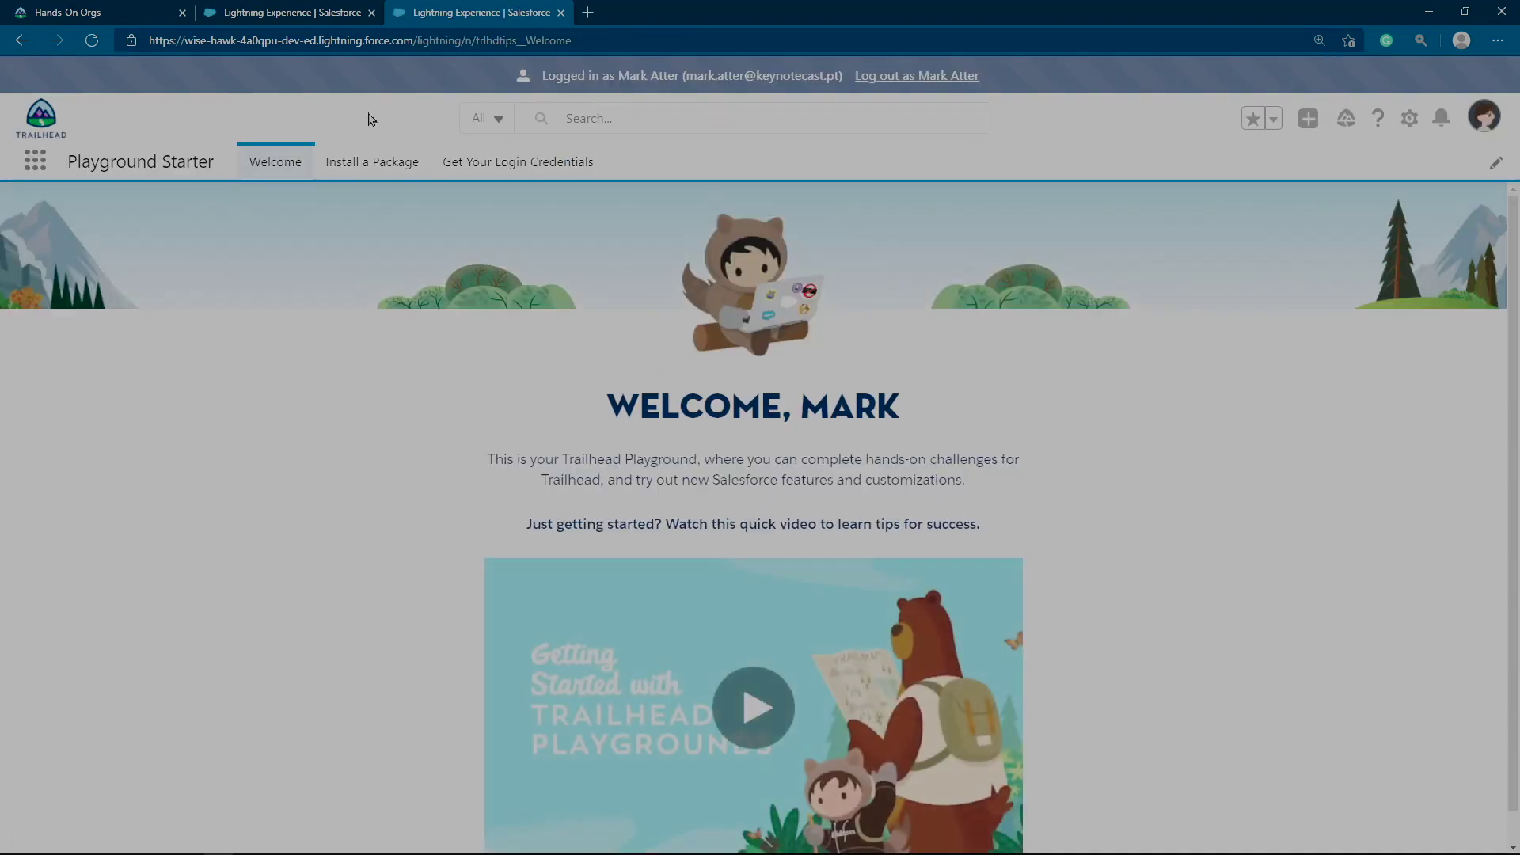
pyautogui.click(37, 163)
pyautogui.write('st')
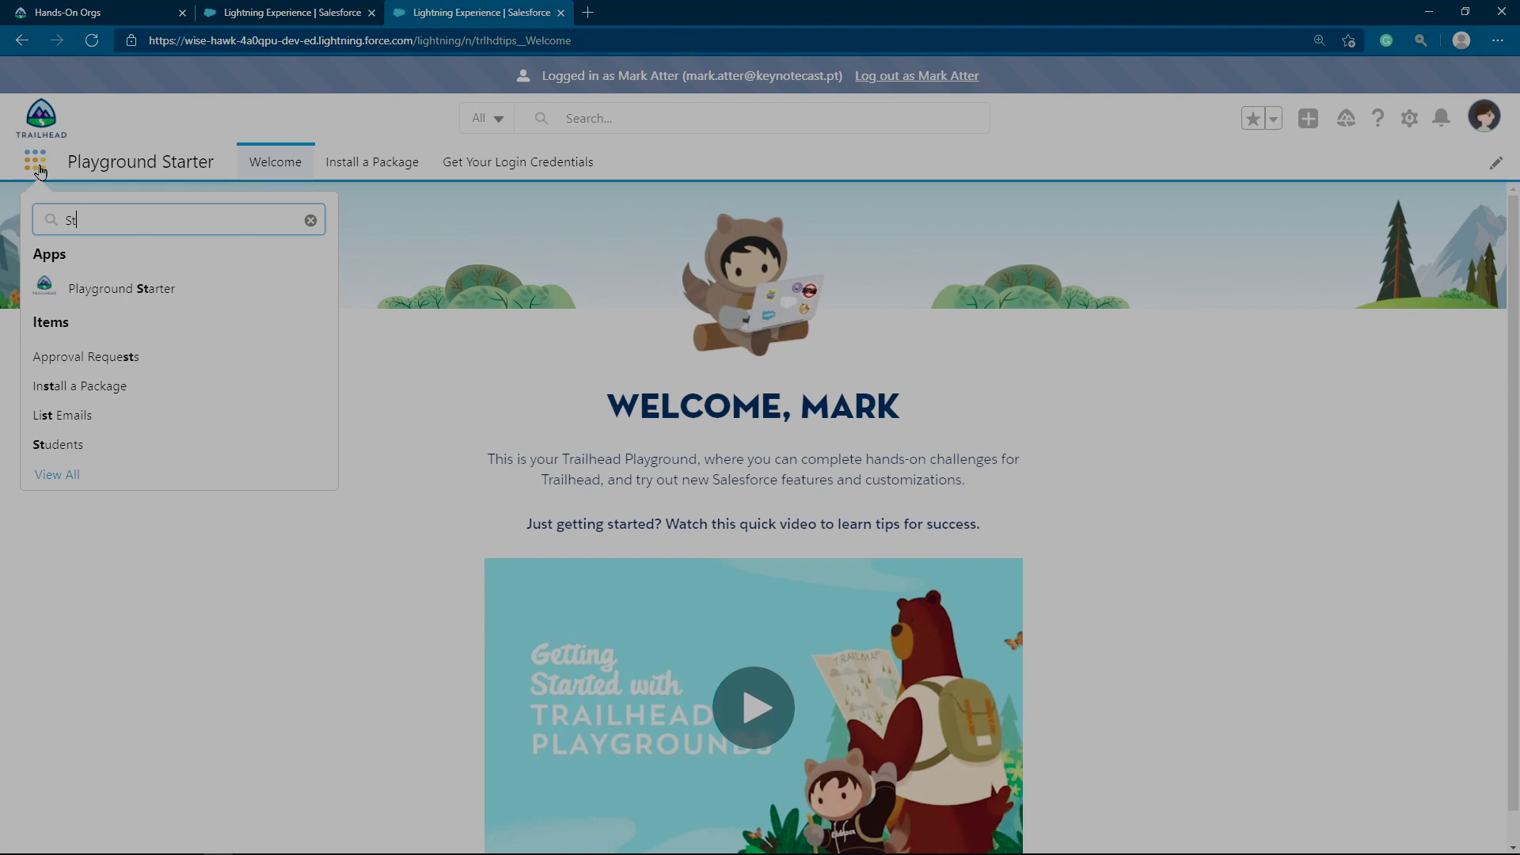
pyautogui.write('u')
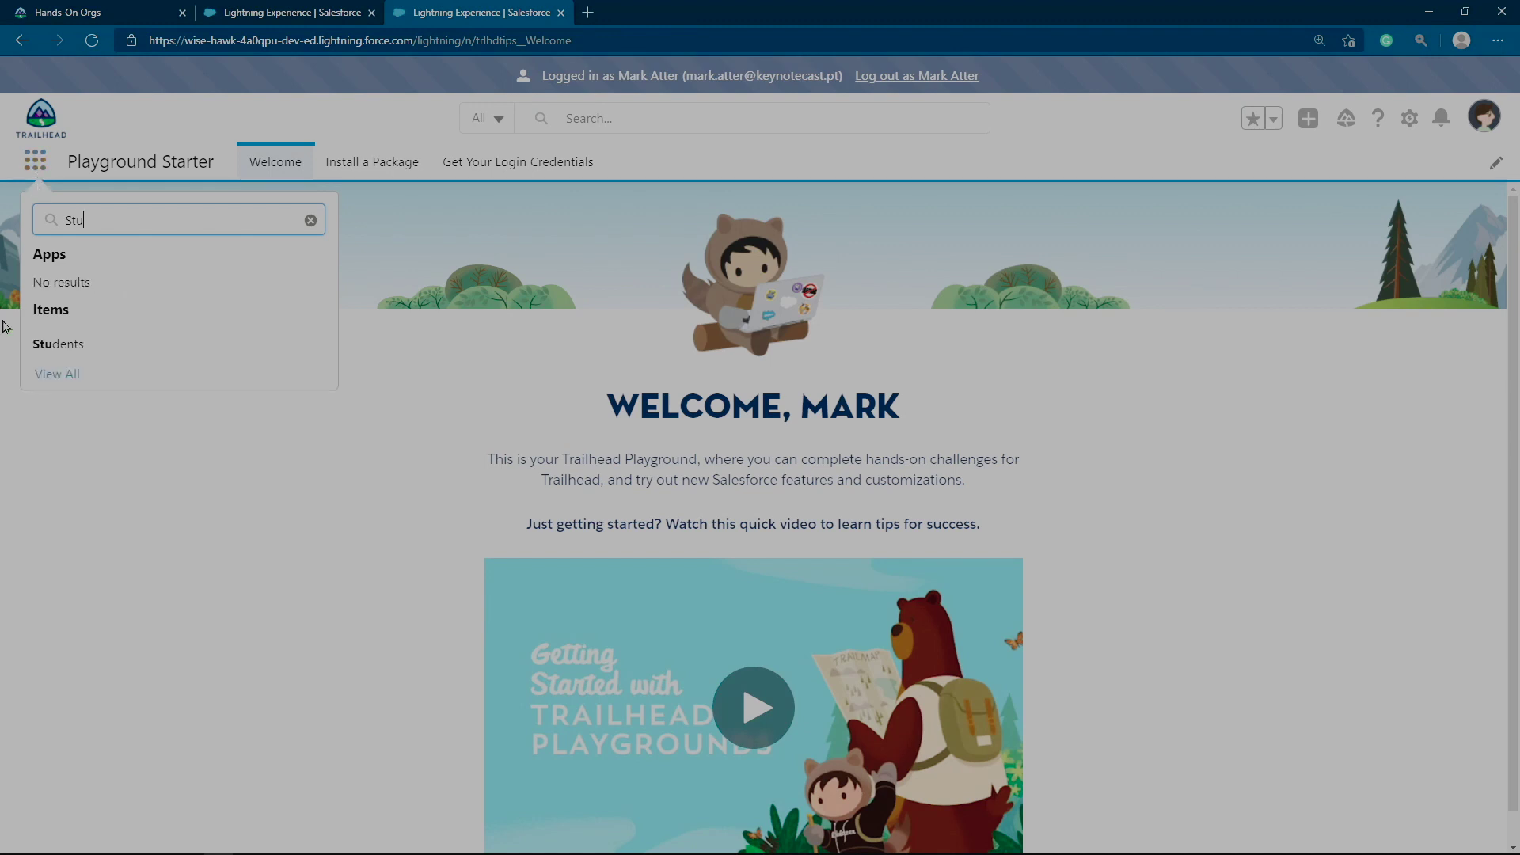
pyautogui.click(43, 344)
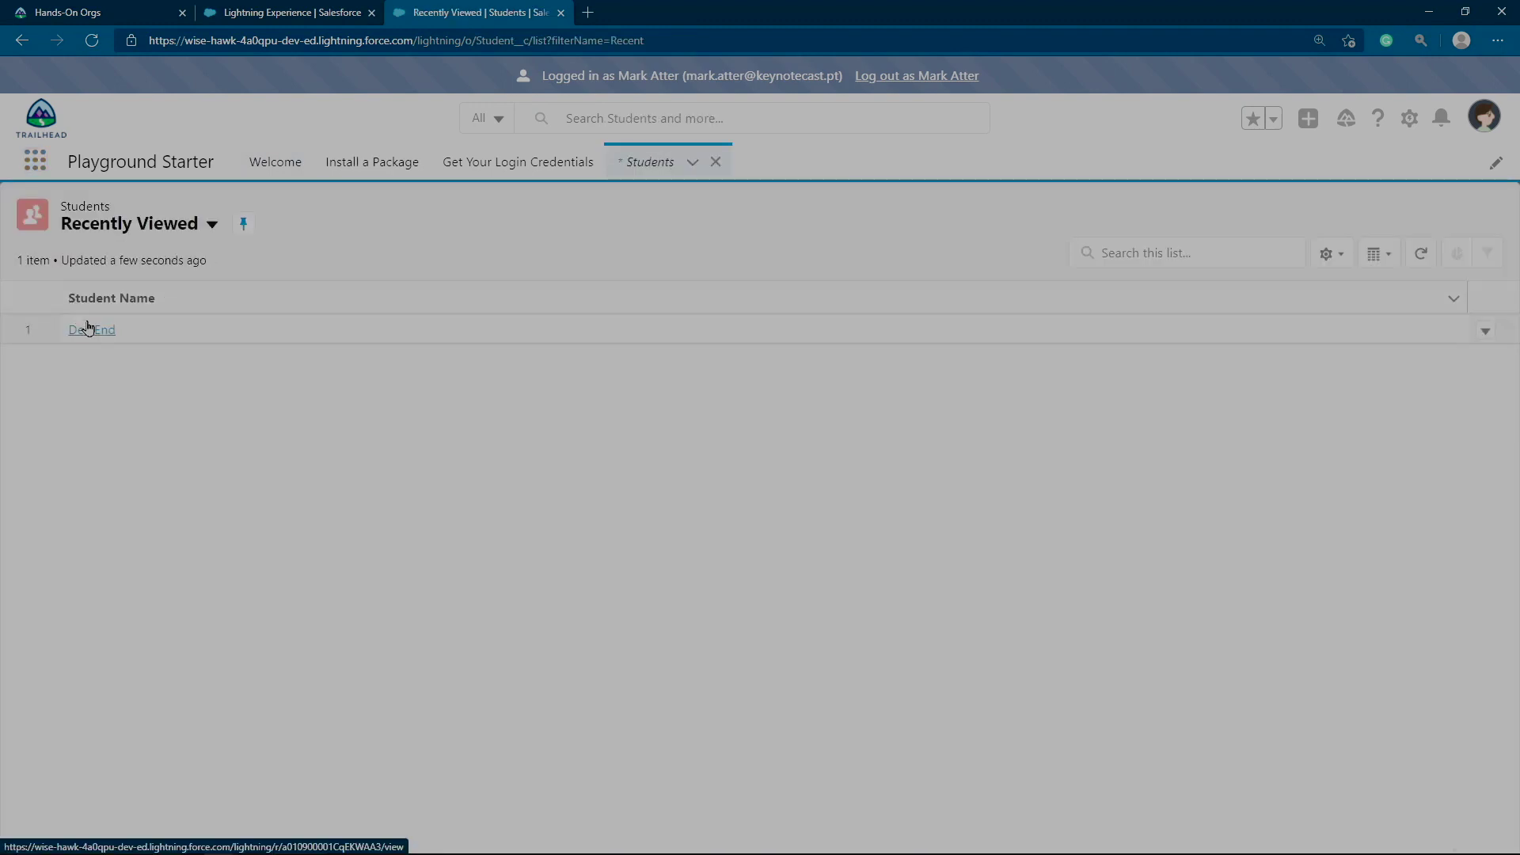
pyautogui.click(88, 328)
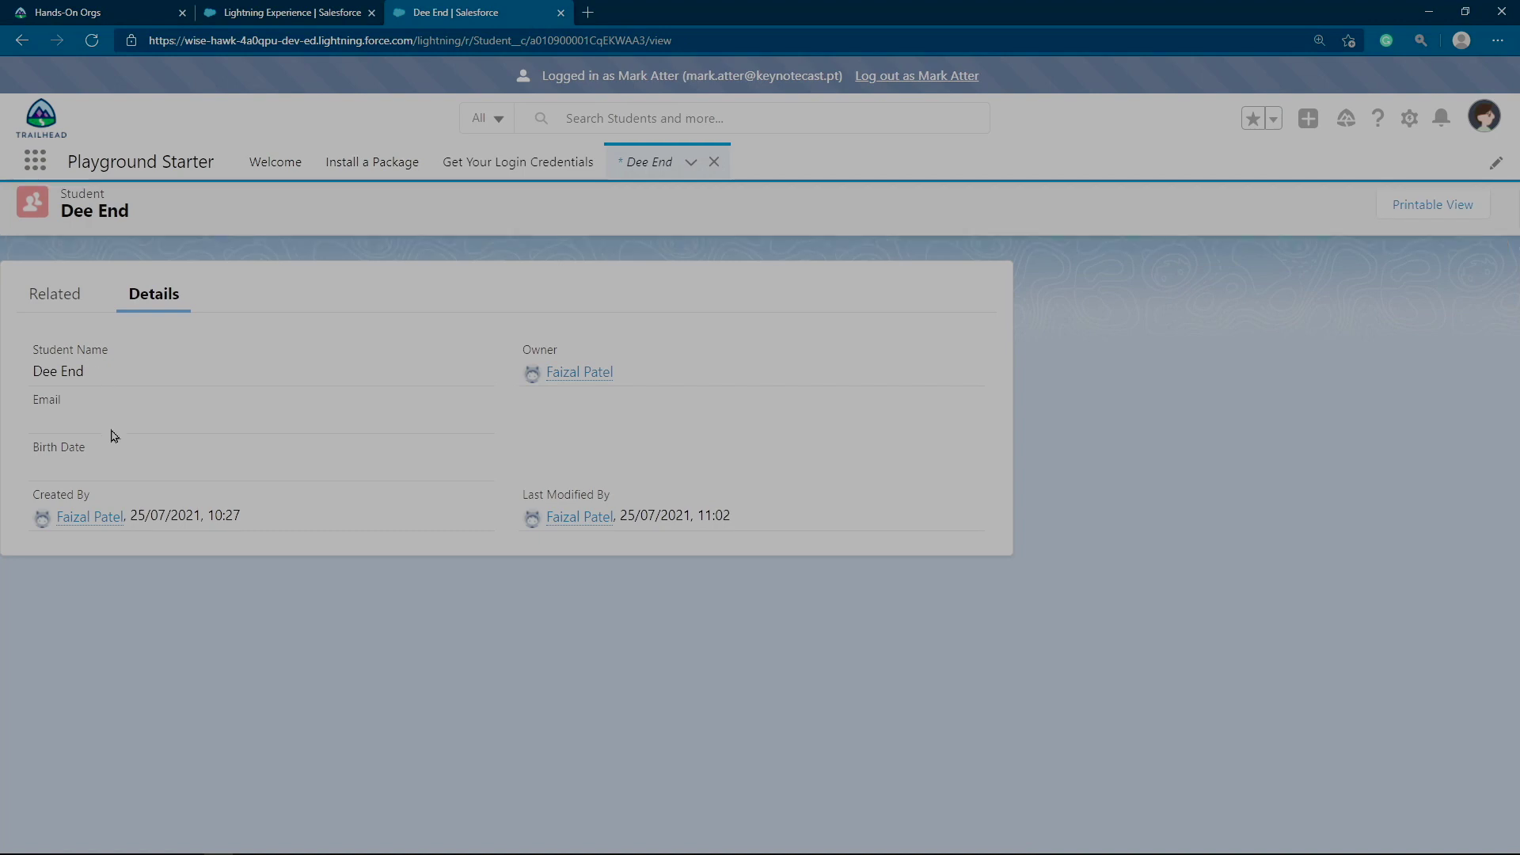
pyautogui.moveTo(182, 441); pyautogui.dragTo(16, 362)
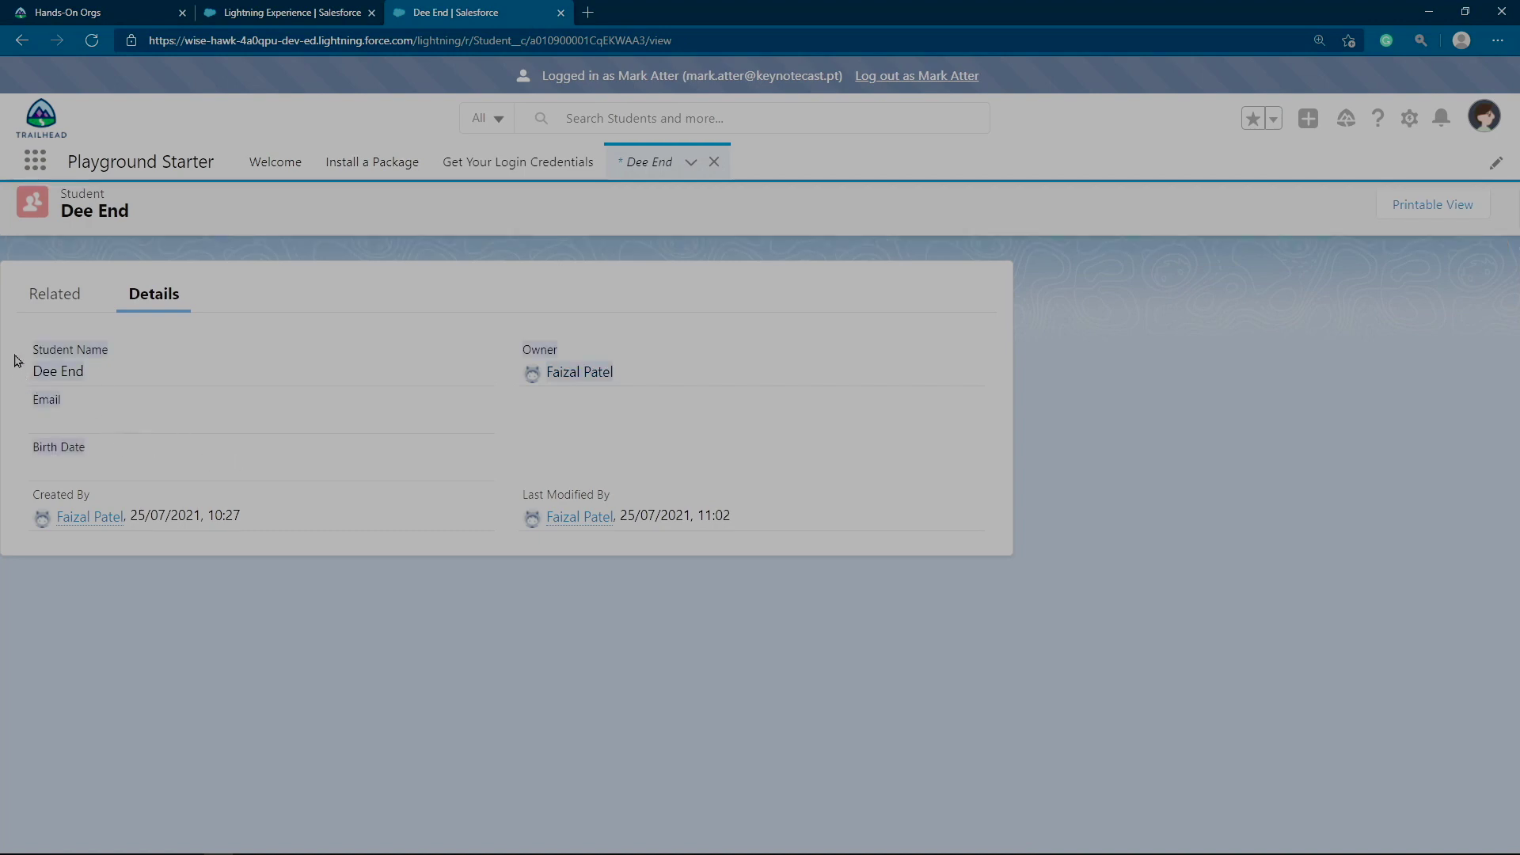